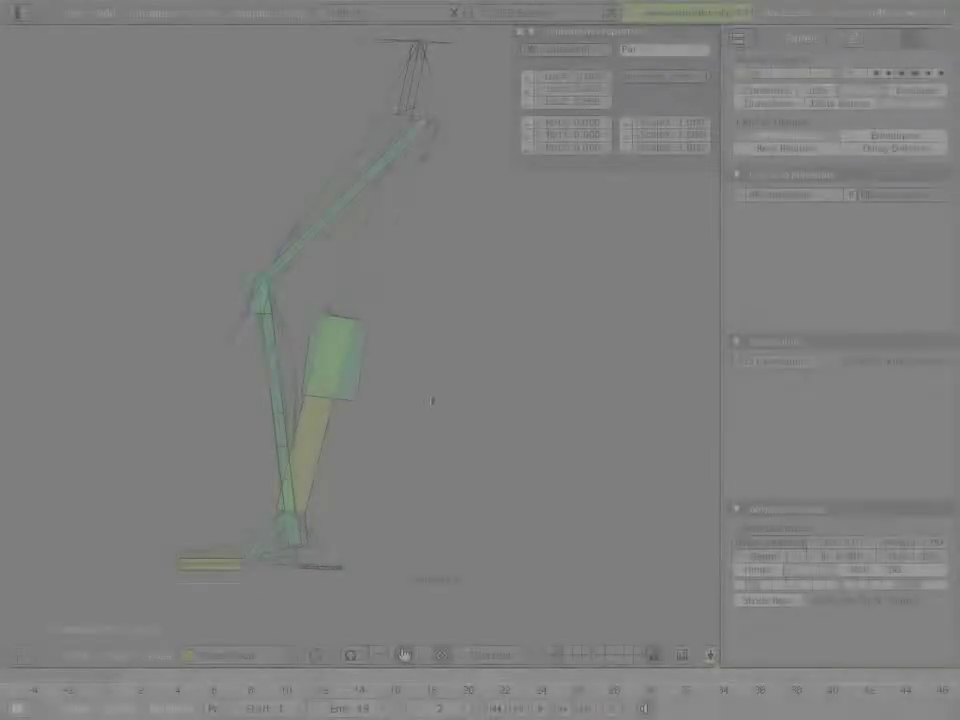
# Swing the leg to show the rig, then move knee_stretch.L to another bone layer
pyautogui.moveTo(415, 458); pyautogui.dragTo(332, 386)
pyautogui.press('m')
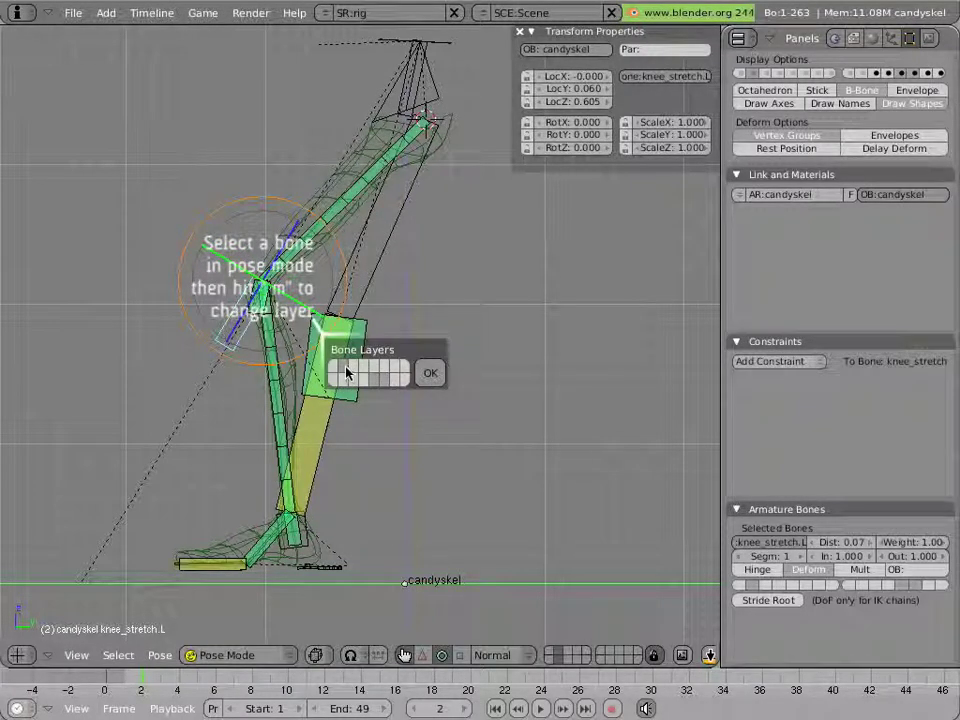
pyautogui.click(426, 379)
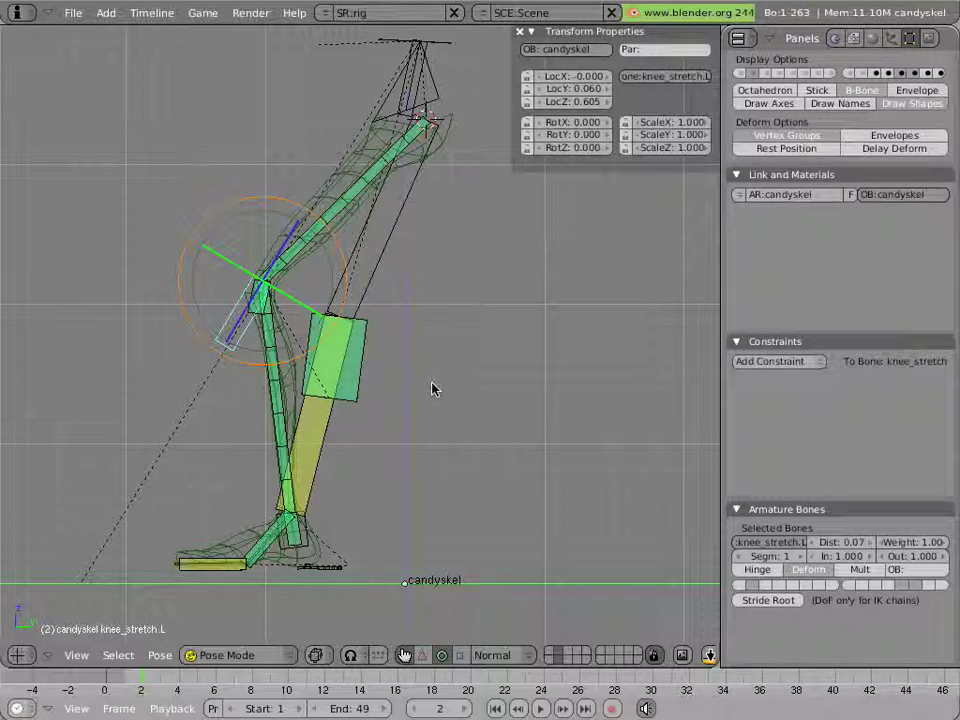
# Show layer 20, copy the wiresphere object's name, and select knee_stretch.L in Pose Mode
pyautogui.keyDown('shift'); pyautogui.click(638, 659); pyautogui.keyUp('shift')
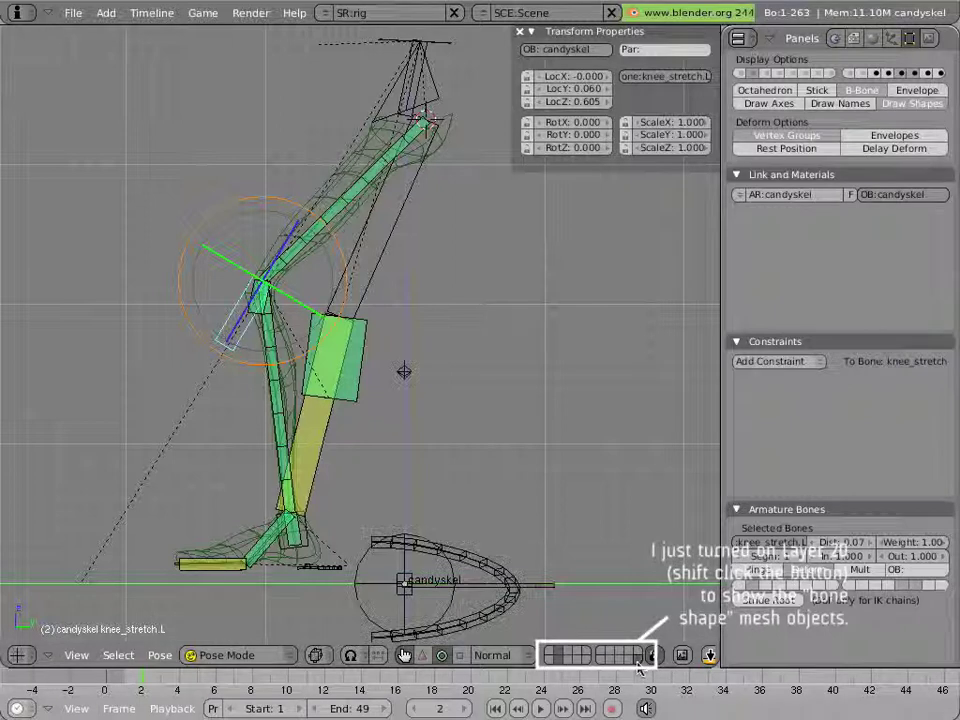
pyautogui.rightClick(377, 606)
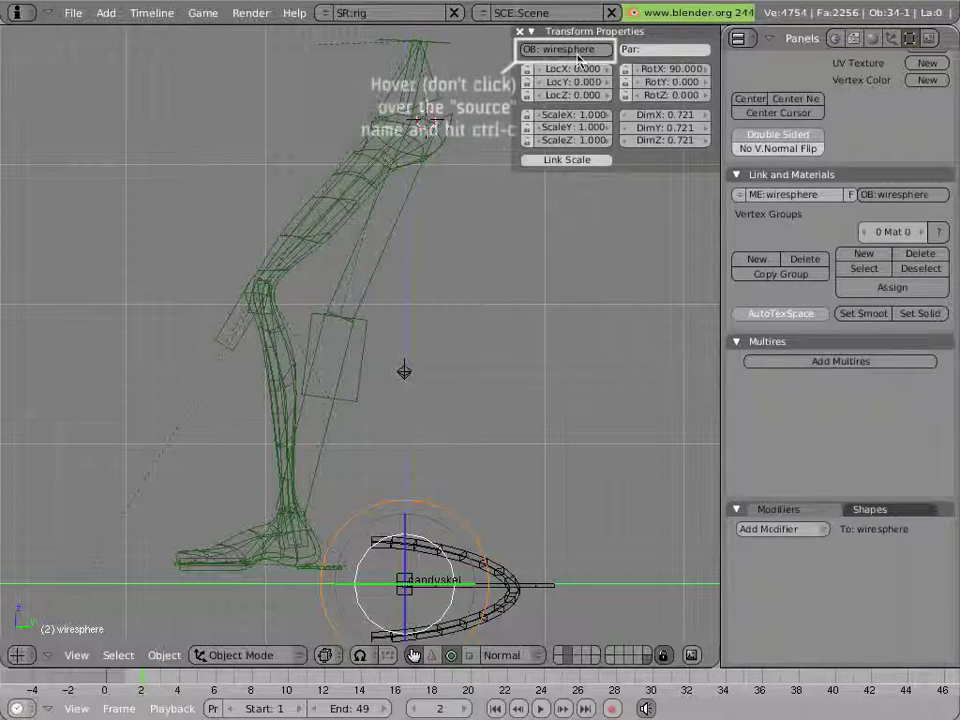
pyautogui.hotkey('ctrl', 'c')
pyautogui.click(579, 60)
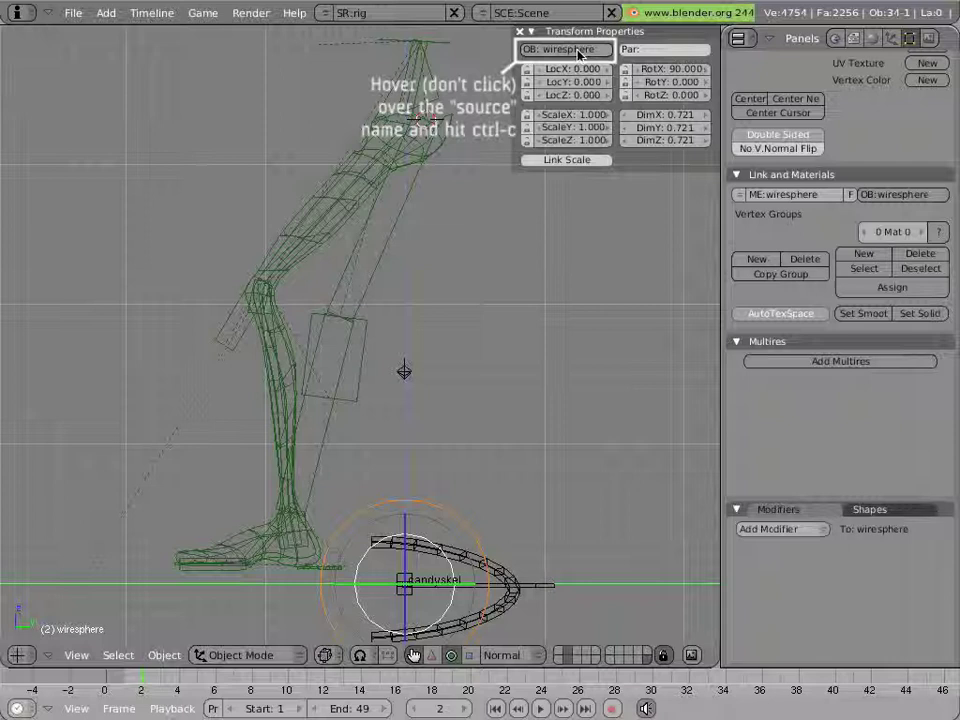
pyautogui.rightClick(241, 339)
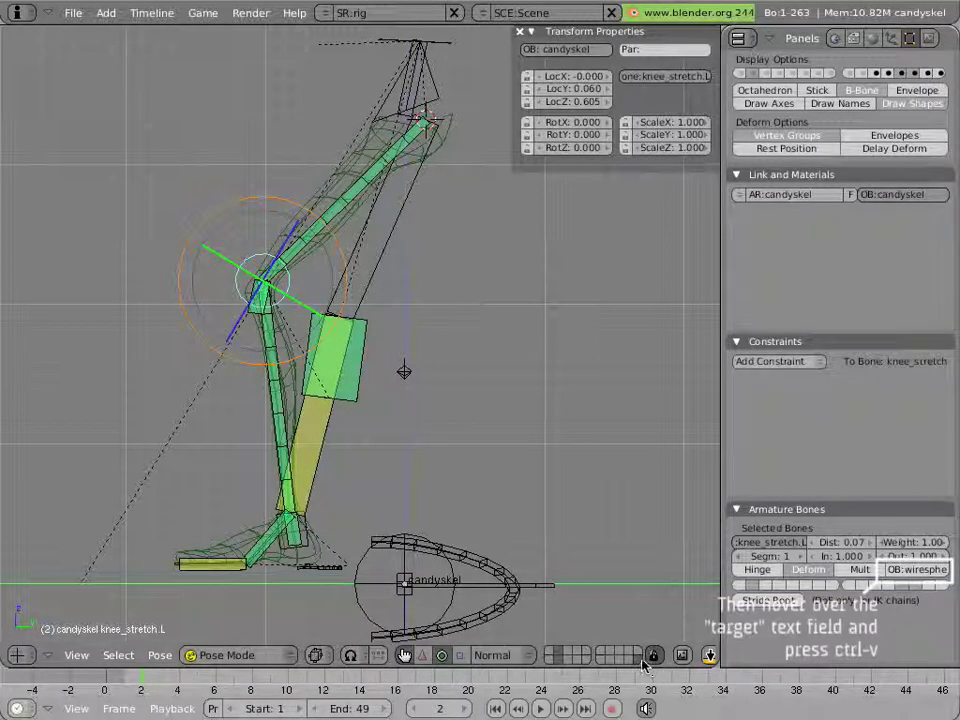
# Show only the leg-control layer, hiding shape meshes and deforming bones, then test-move the knee control
pyautogui.press('g')
pyautogui.press('Escape')
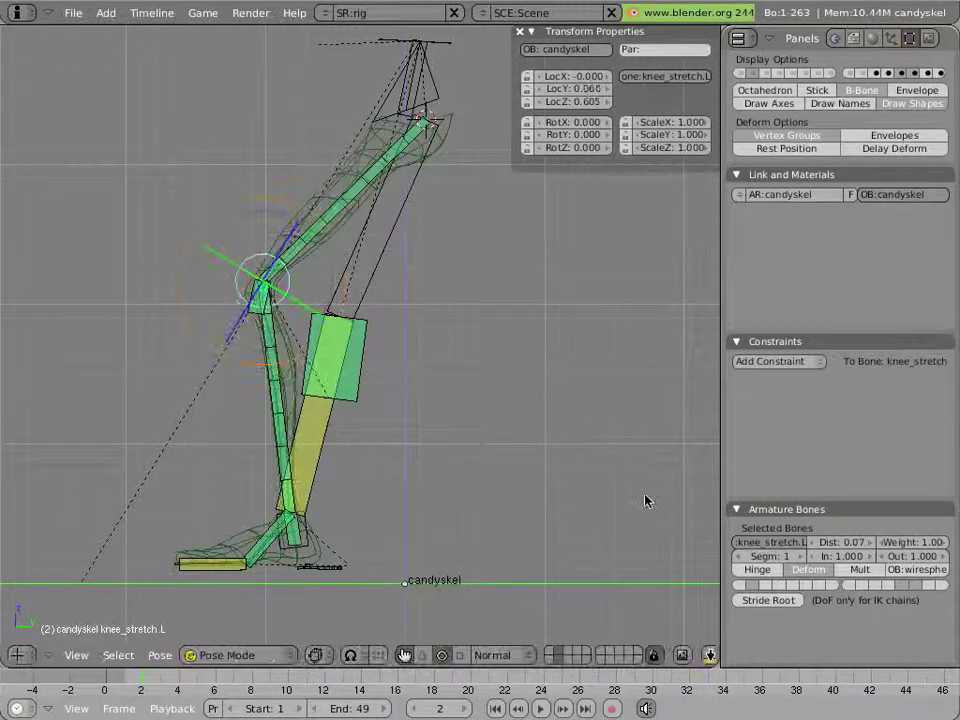
pyautogui.keyDown('shift'); pyautogui.click(756, 74); pyautogui.keyUp('shift')
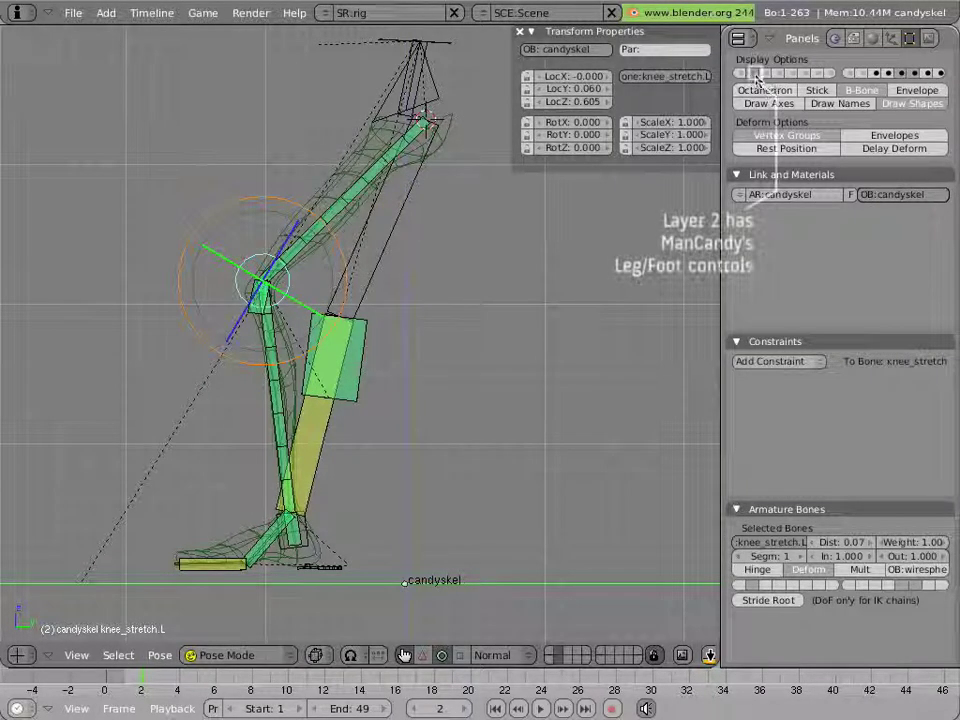
pyautogui.click(756, 74)
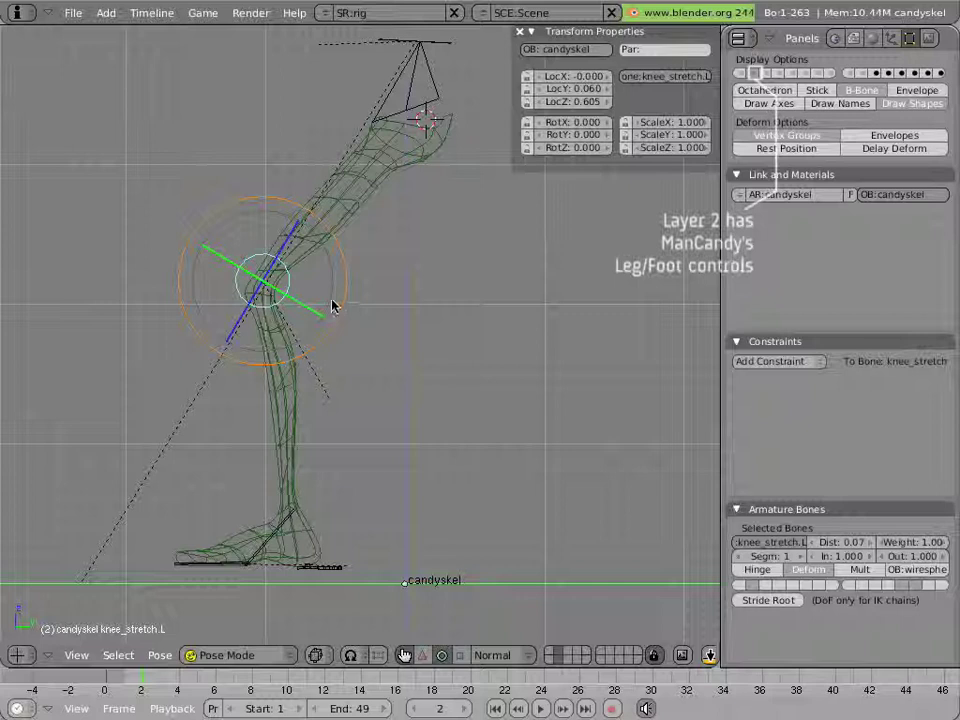
pyautogui.press('g')
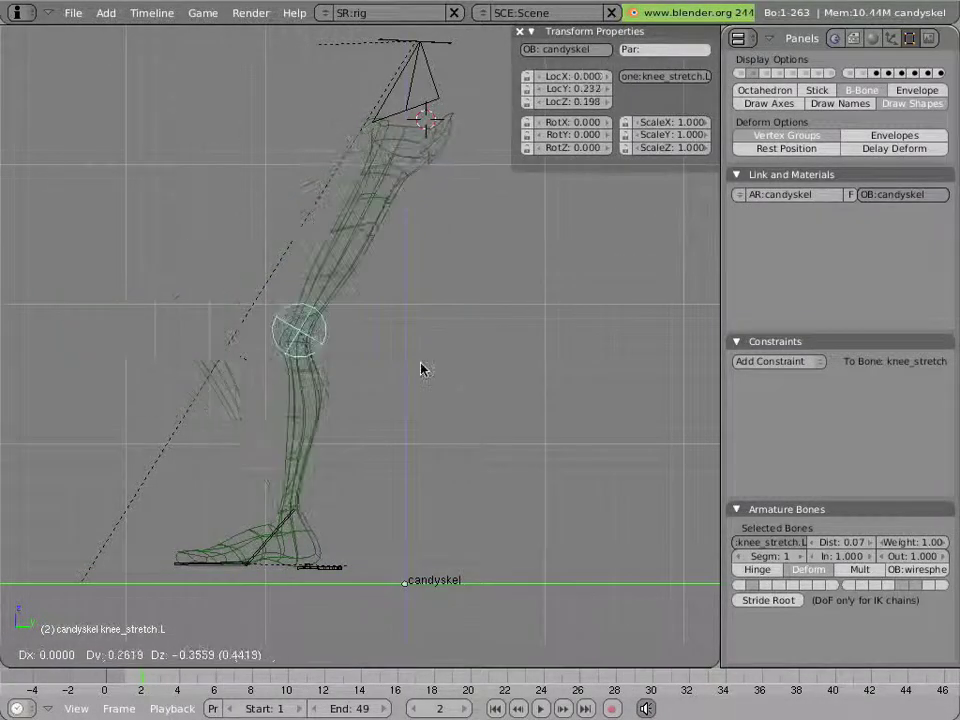
pyautogui.press('Escape')
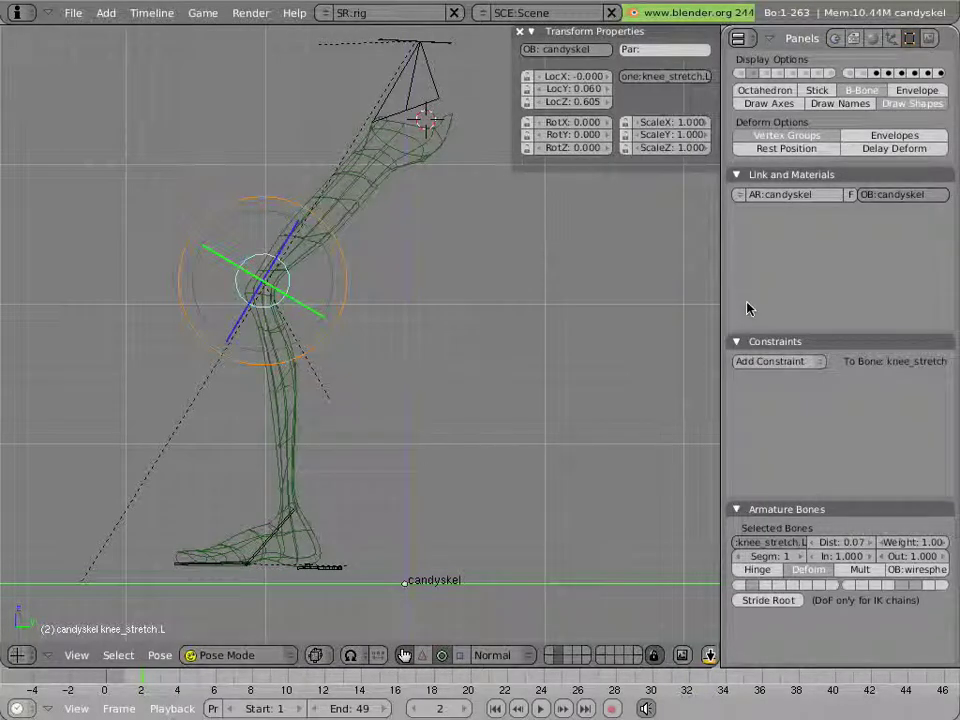
# Re-enable the leg rig bone layers and select calf.L, then calfIK.L
pyautogui.keyDown('shift'); pyautogui.click(913, 73); pyautogui.keyUp('shift')
pyautogui.keyDown('shift'); pyautogui.click(927, 73); pyautogui.keyUp('shift')
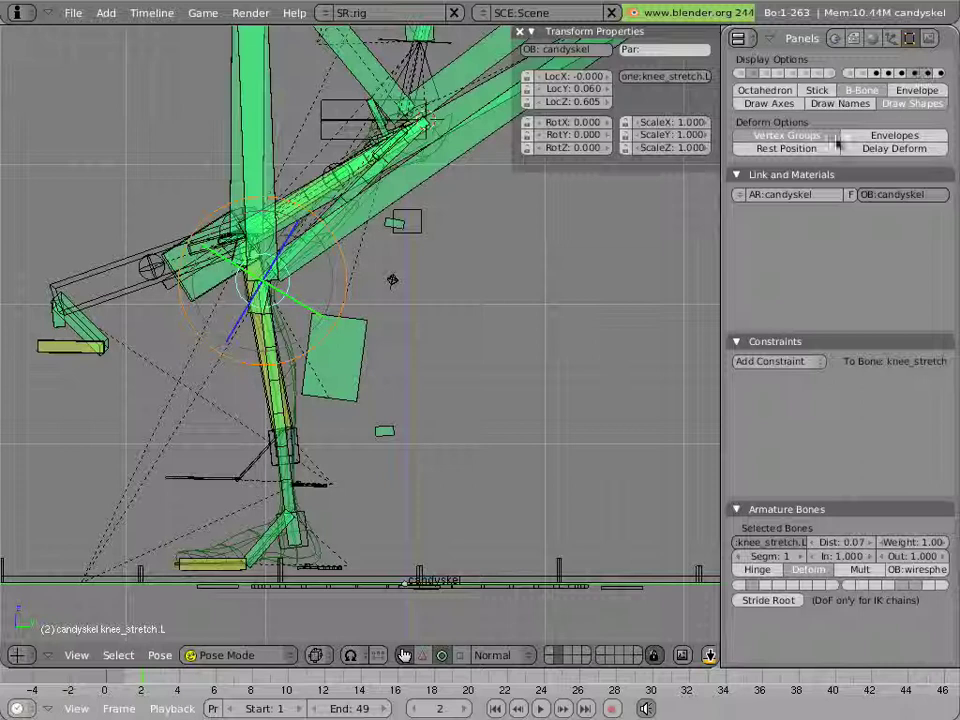
pyautogui.click(901, 73)
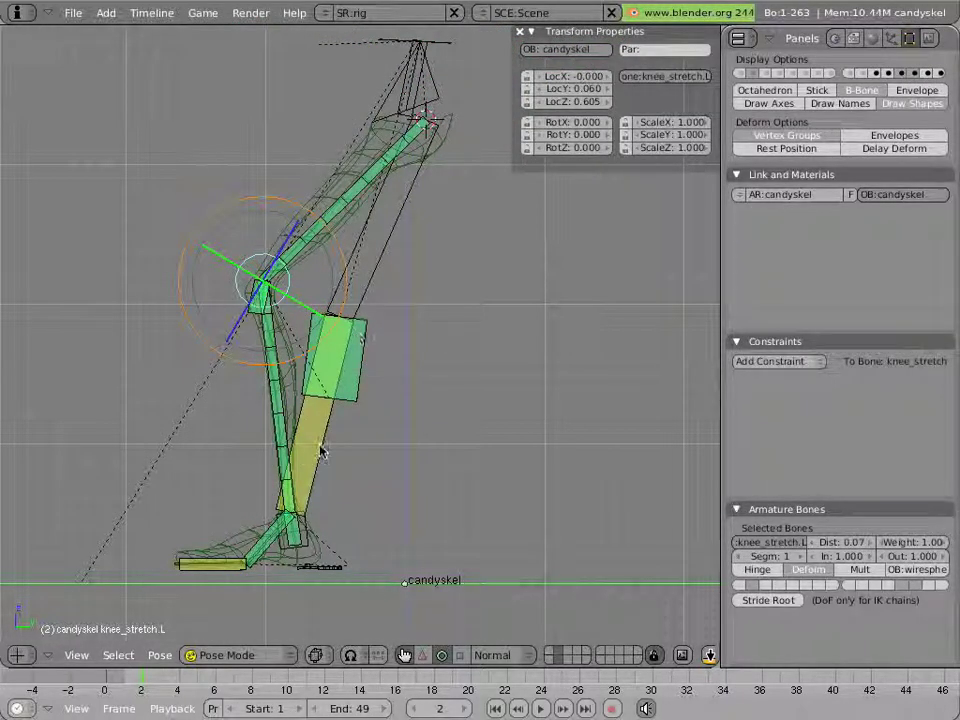
pyautogui.rightClick(280, 420)
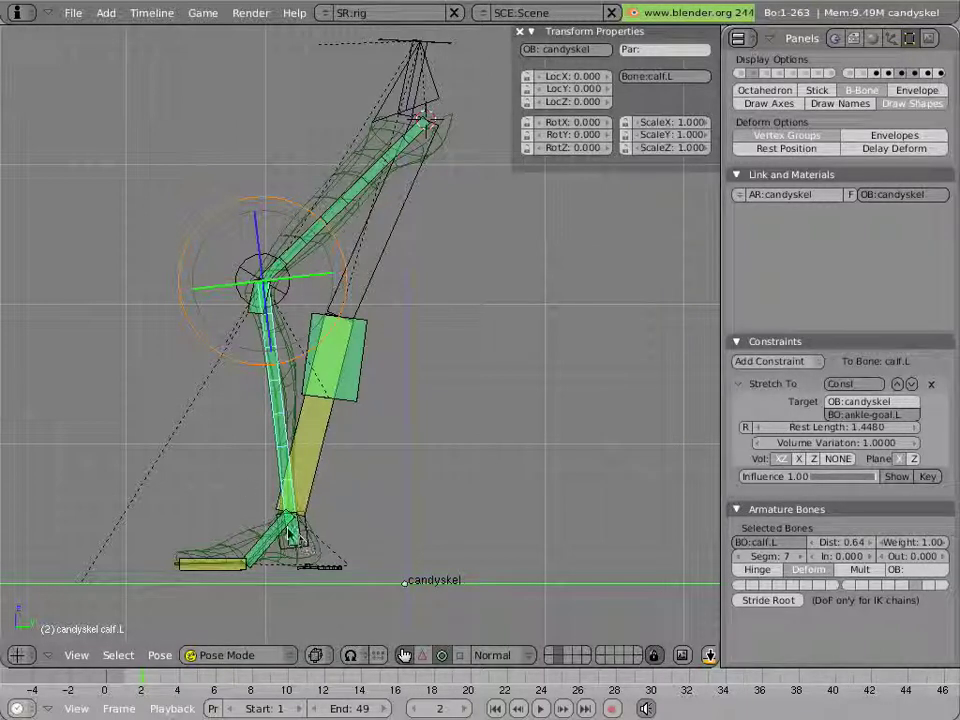
pyautogui.rightClick(300, 465)
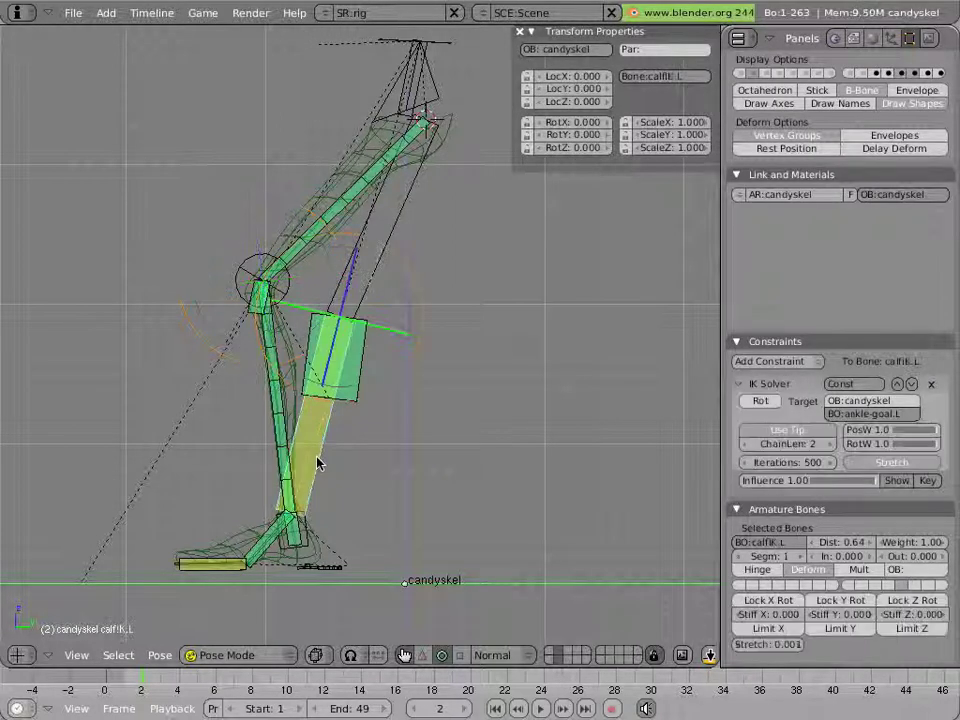
# Orbit to a perspective view, show the solid character mesh, and test-rotate calfIK.L, cancelling each time
pyautogui.moveTo(300, 465); pyautogui.dragTo(240, 447, button='middle')
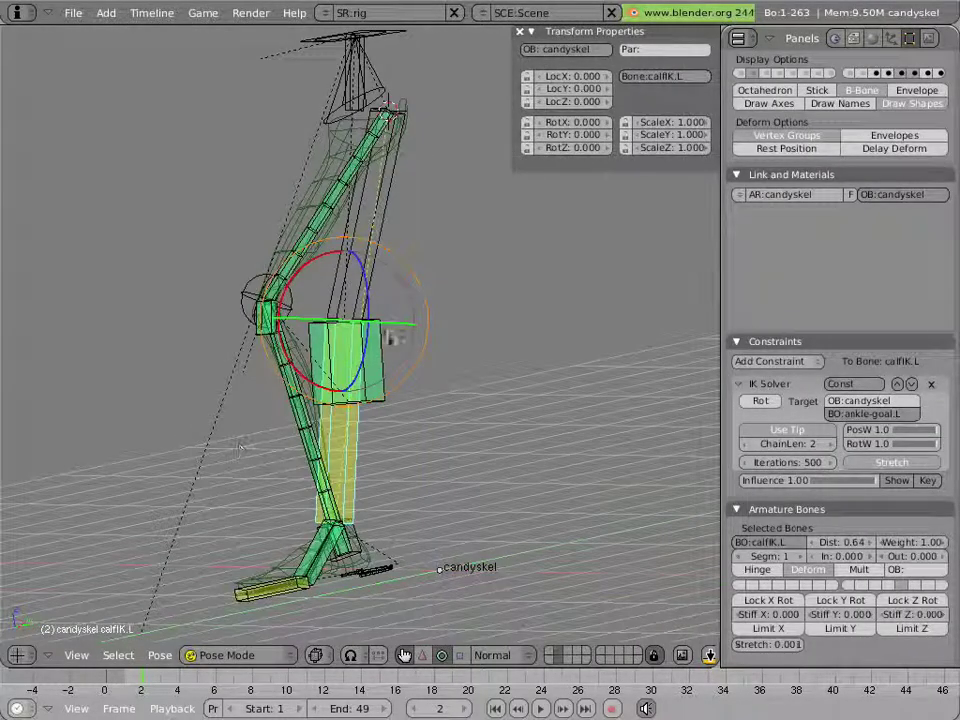
pyautogui.press('r')
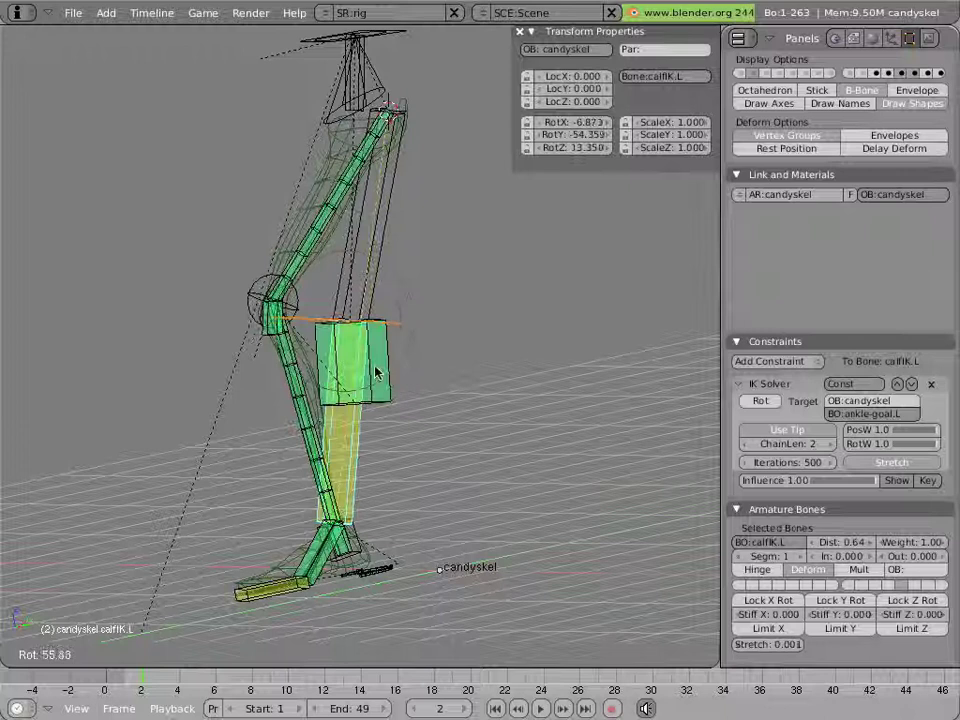
pyautogui.press('Escape')
pyautogui.scroll(3, 224, 415)
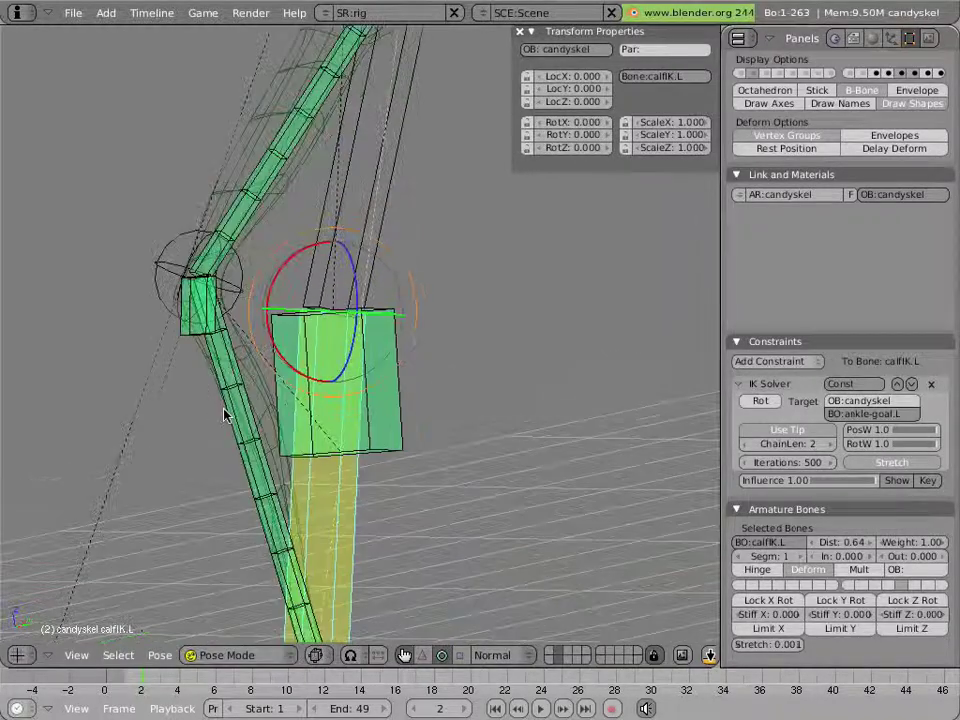
pyautogui.hotkey('shift', '2')
pyautogui.press('r')
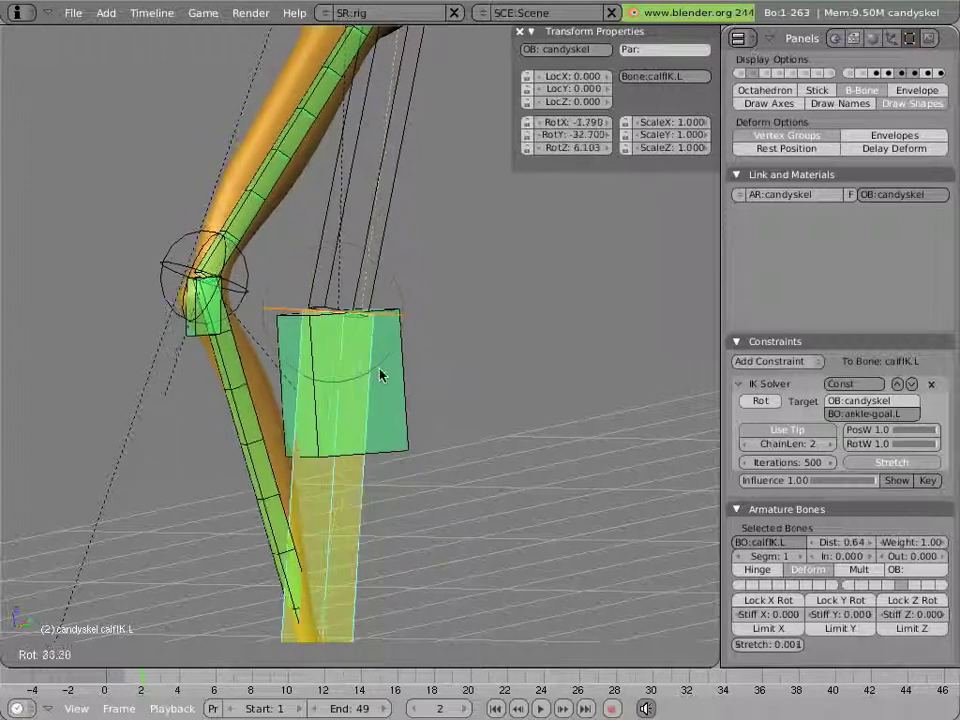
pyautogui.press('Escape')
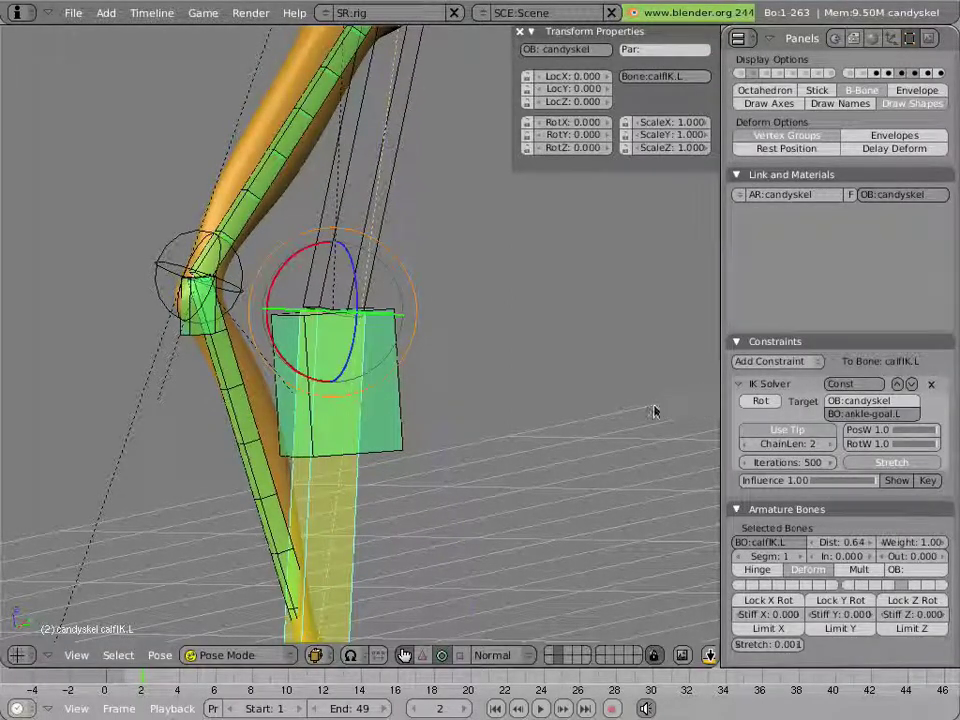
# Add a Copy Rotation constraint targeting calfIK.L to calf.L and move it above Stretch To
pyautogui.rightClick(249, 452)
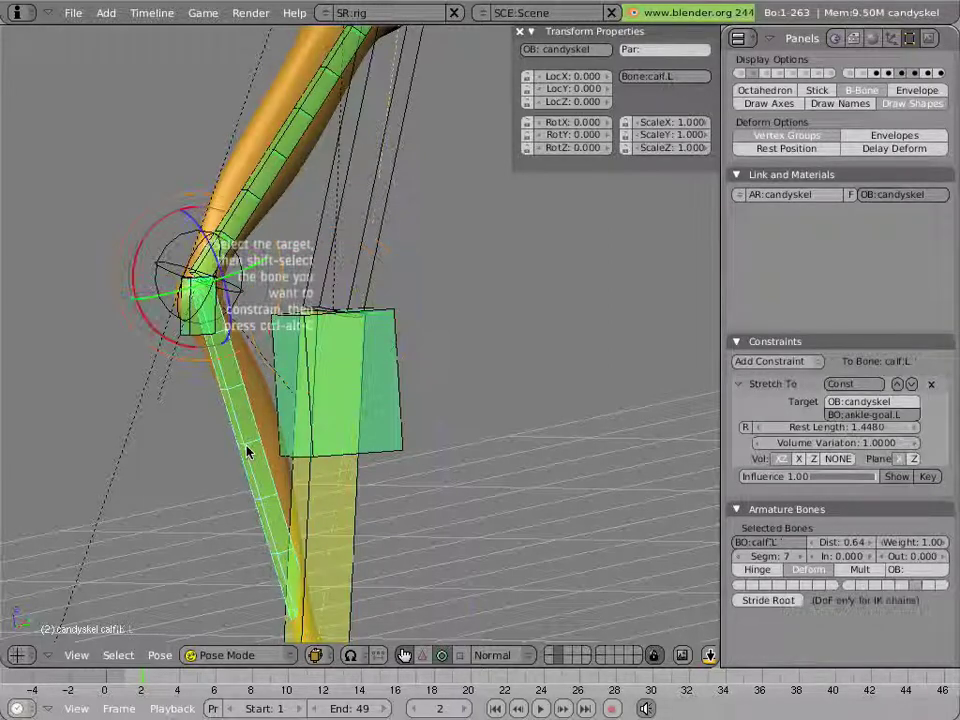
pyautogui.rightClick(260, 478)
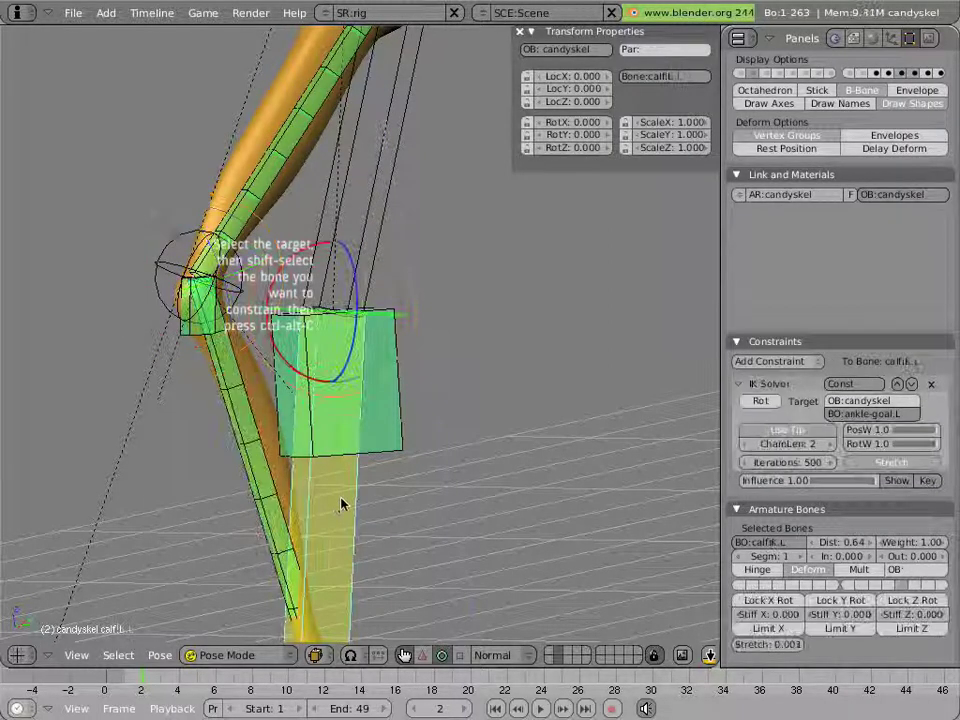
pyautogui.hotkey('ctrl', 'alt', 'c')
pyautogui.click(276, 487)
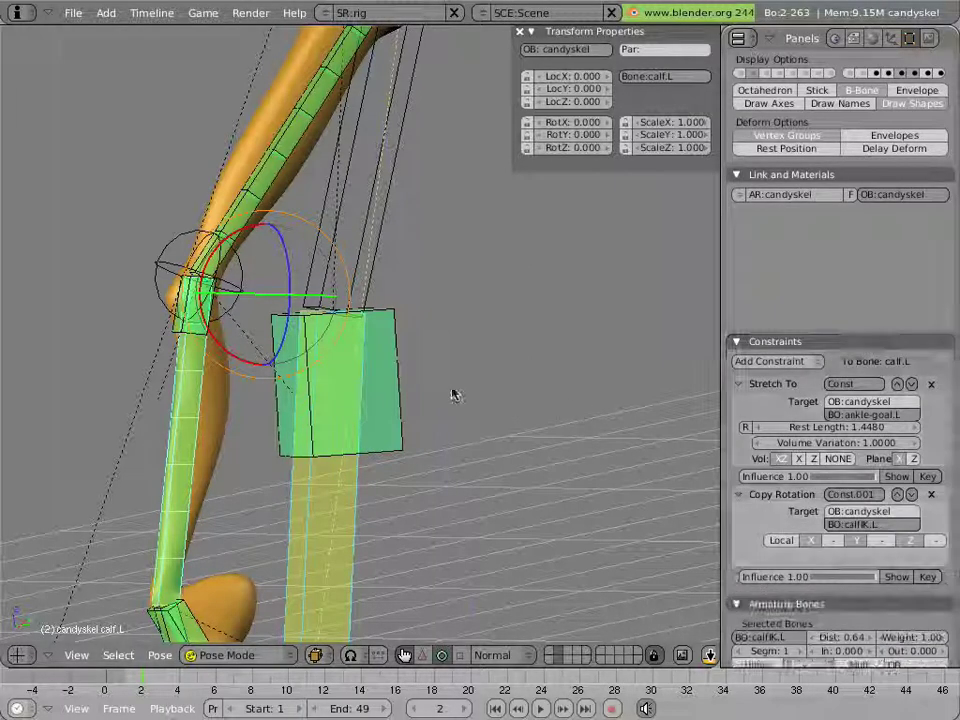
pyautogui.scroll(-2, 452, 392)
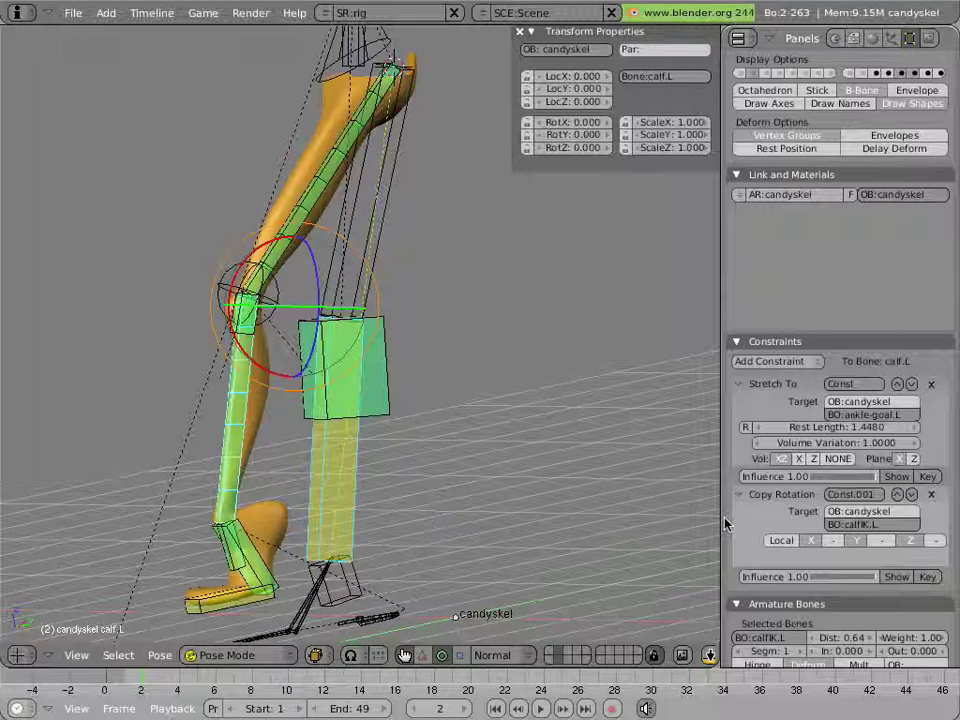
pyautogui.click(897, 495)
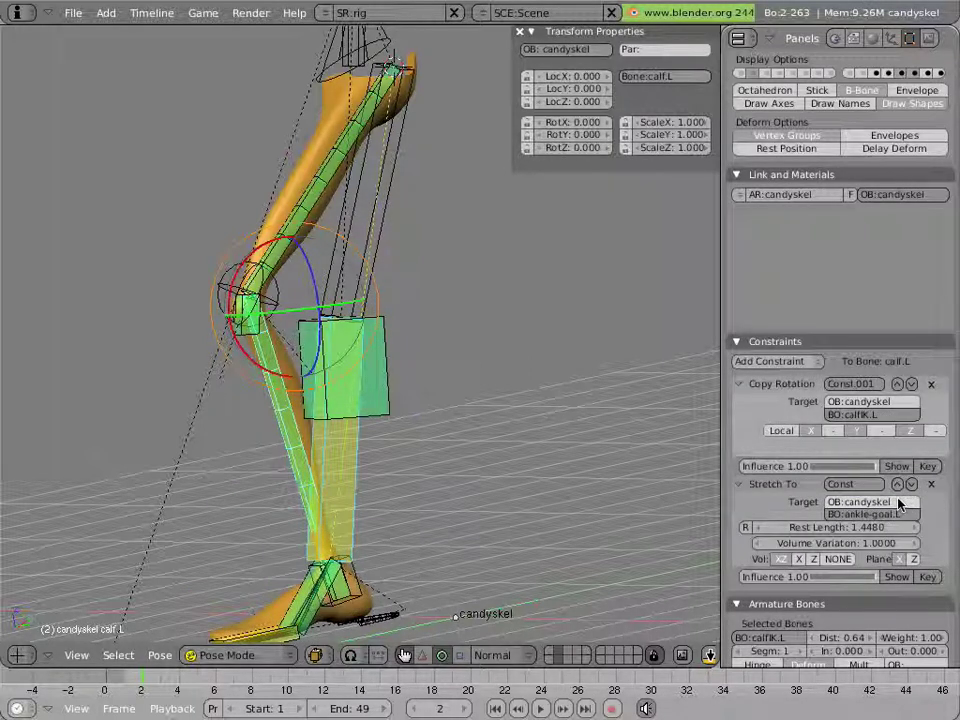
# Test-rotate calfIK.L to swing the knee, reset its rotation to zero, and select thigh.L
pyautogui.rightClick(373, 458)
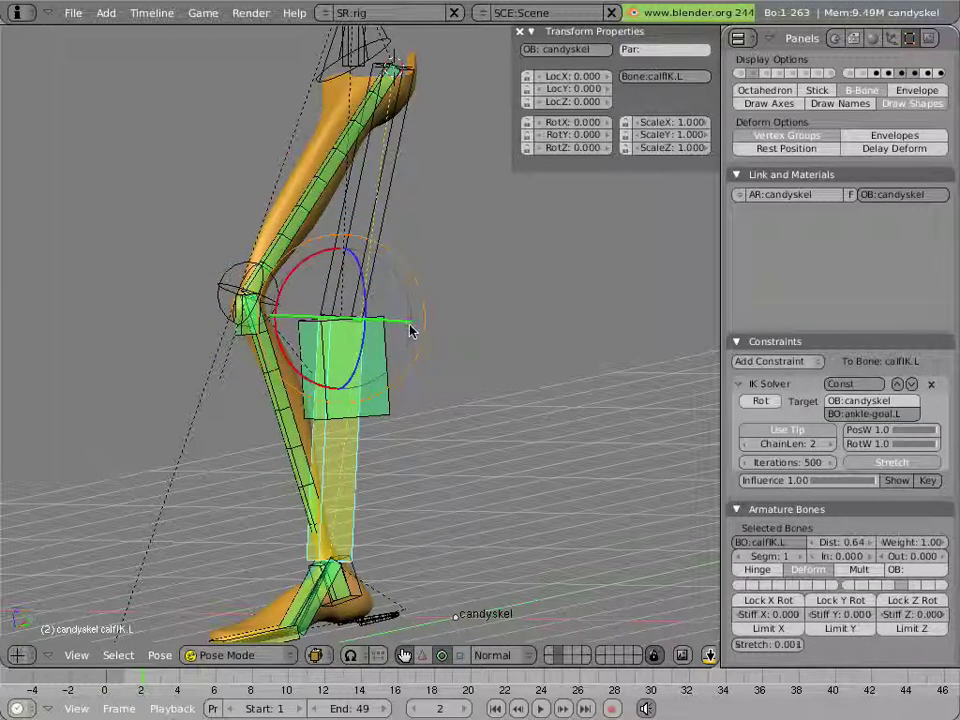
pyautogui.press('r')
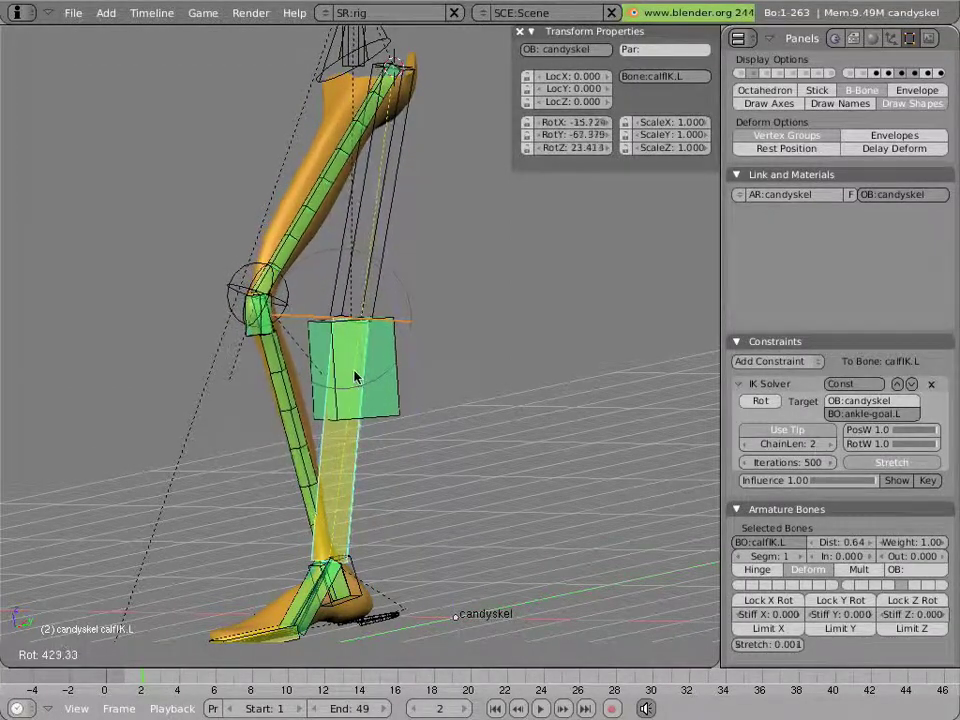
pyautogui.click(290, 377)
pyautogui.scroll(5, 257, 354)
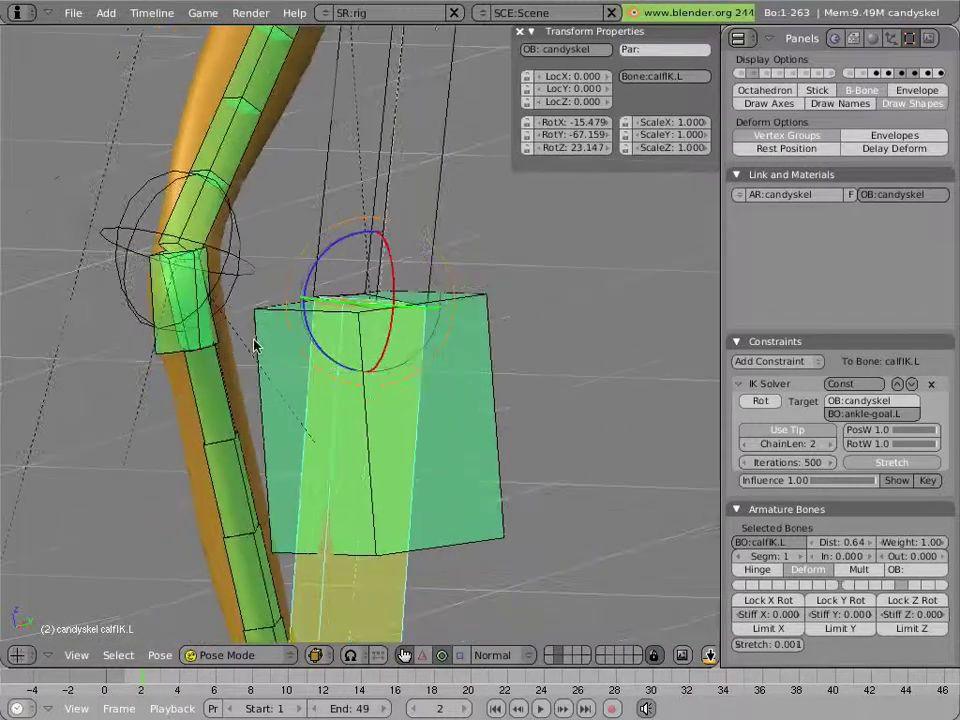
pyautogui.press('r')
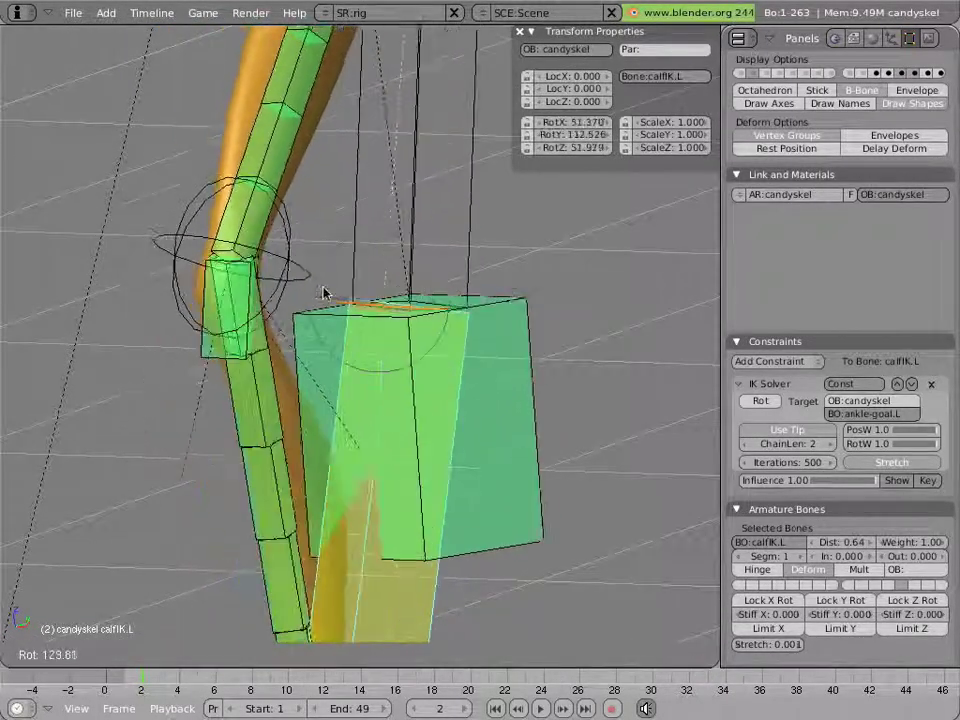
pyautogui.click(365, 322)
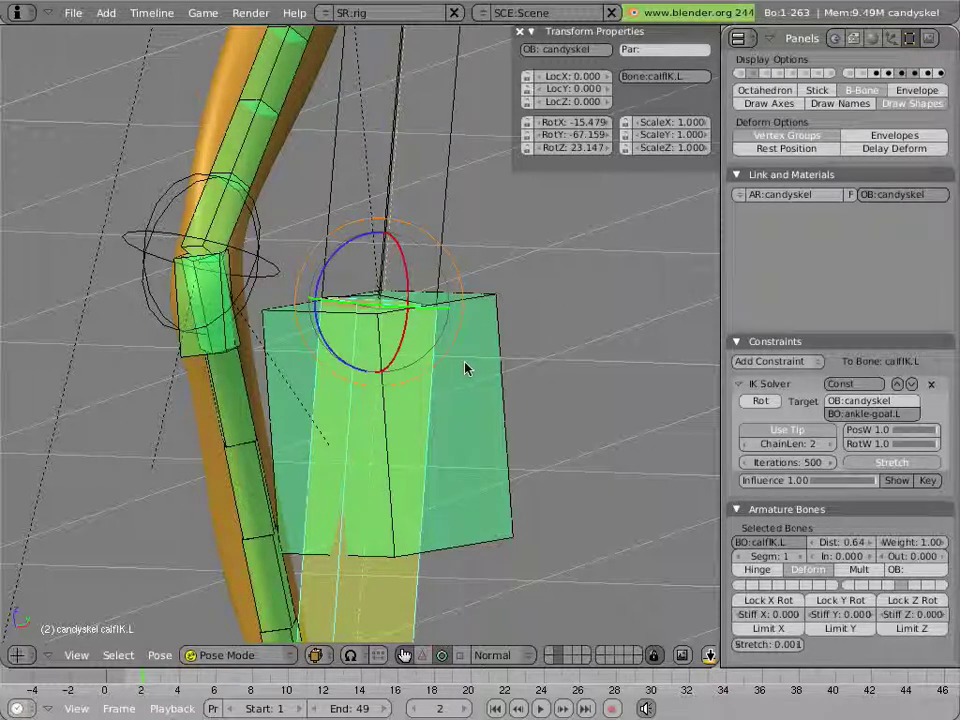
pyautogui.hotkey('alt', 'r')
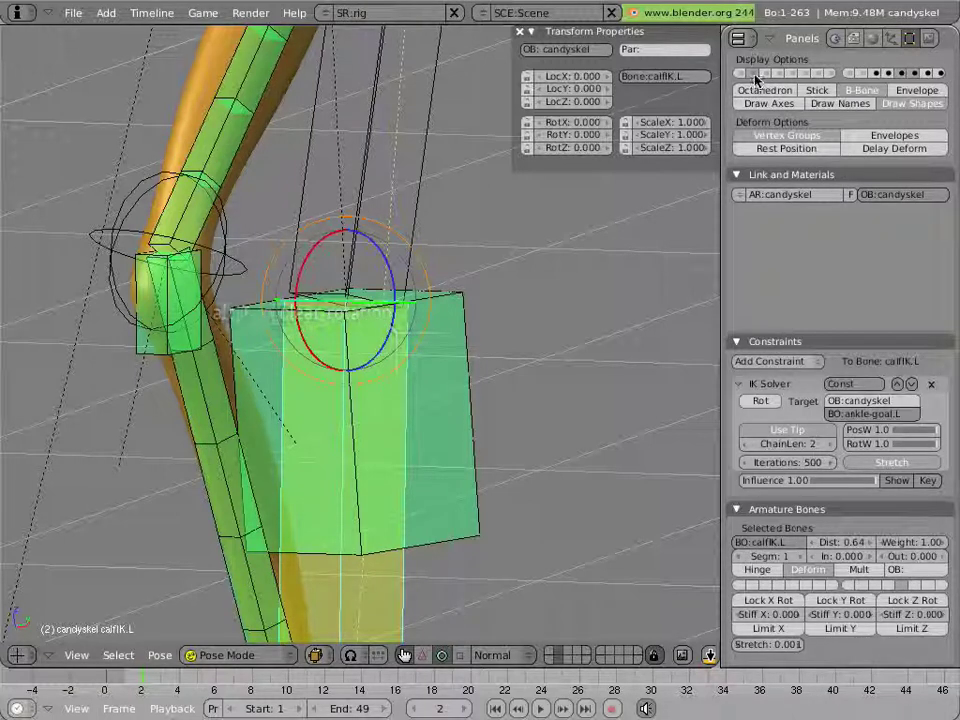
pyautogui.rightClick(242, 133)
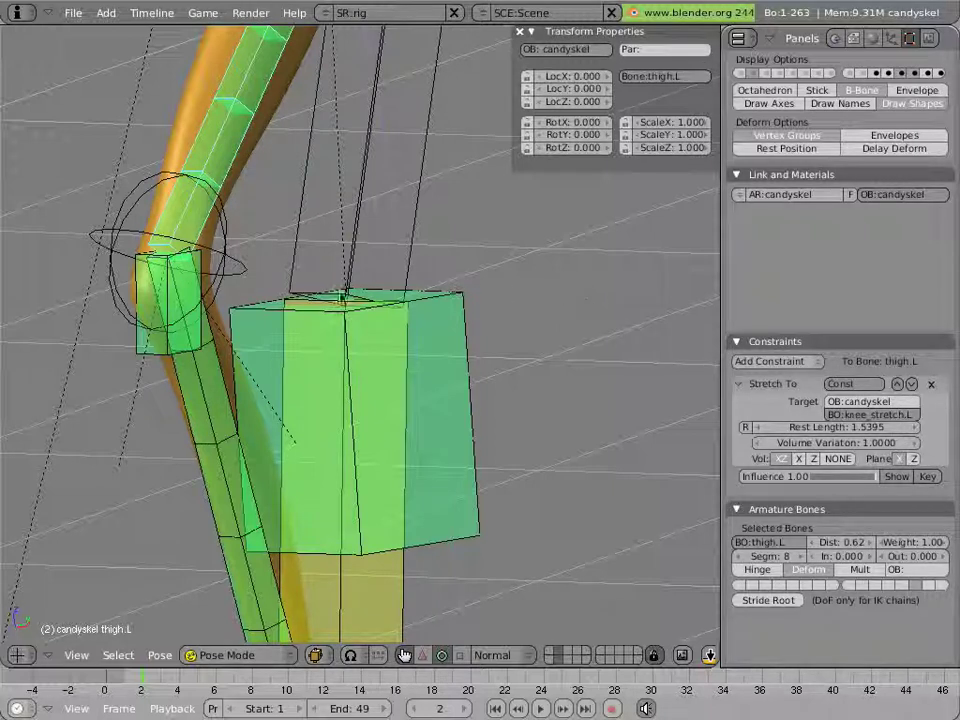
# Toggle Edit Mode, switch to numpad 3 side view, zoom out, and place the 3D cursor left of the leg
pyautogui.scroll(-5, 276, 297)
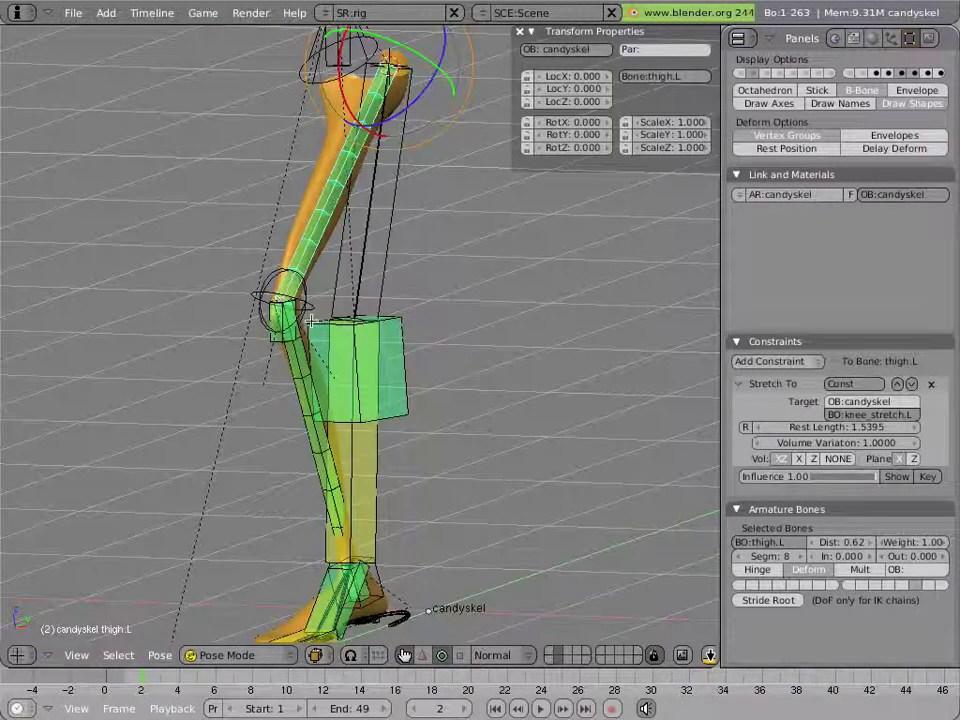
pyautogui.press('Tab')
pyautogui.press('g')
pyautogui.press('Escape')
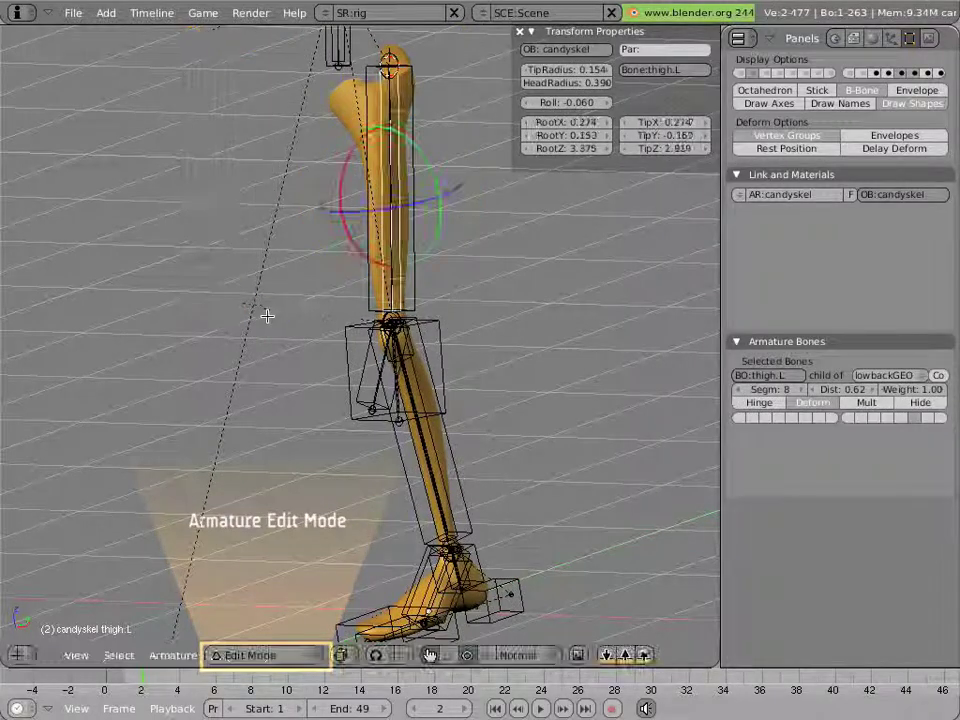
pyautogui.press('Tab')
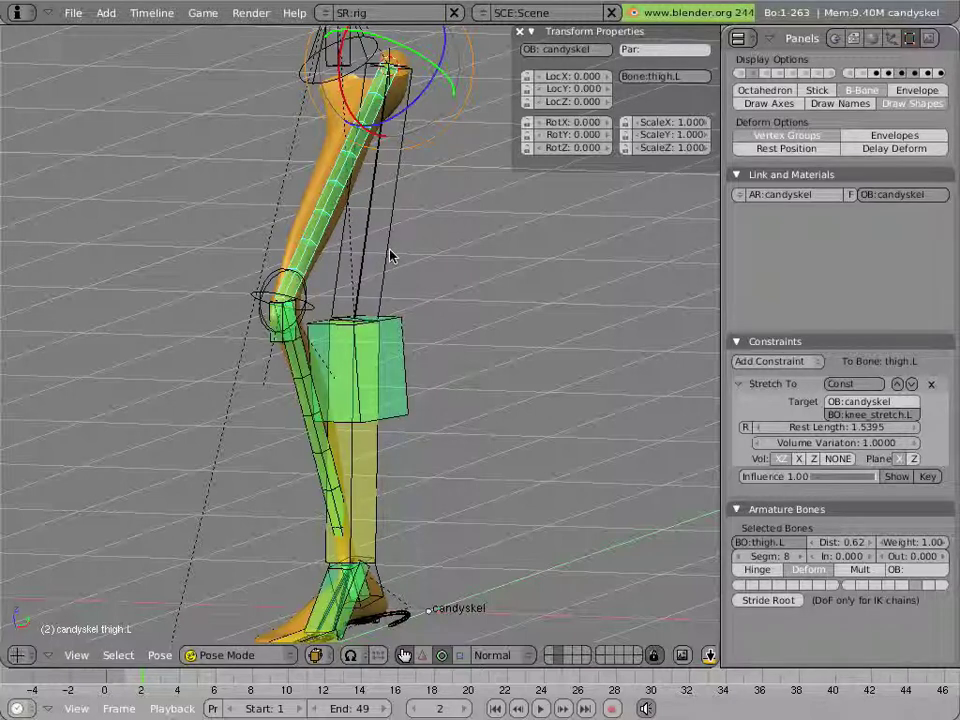
pyautogui.press('KP_3')
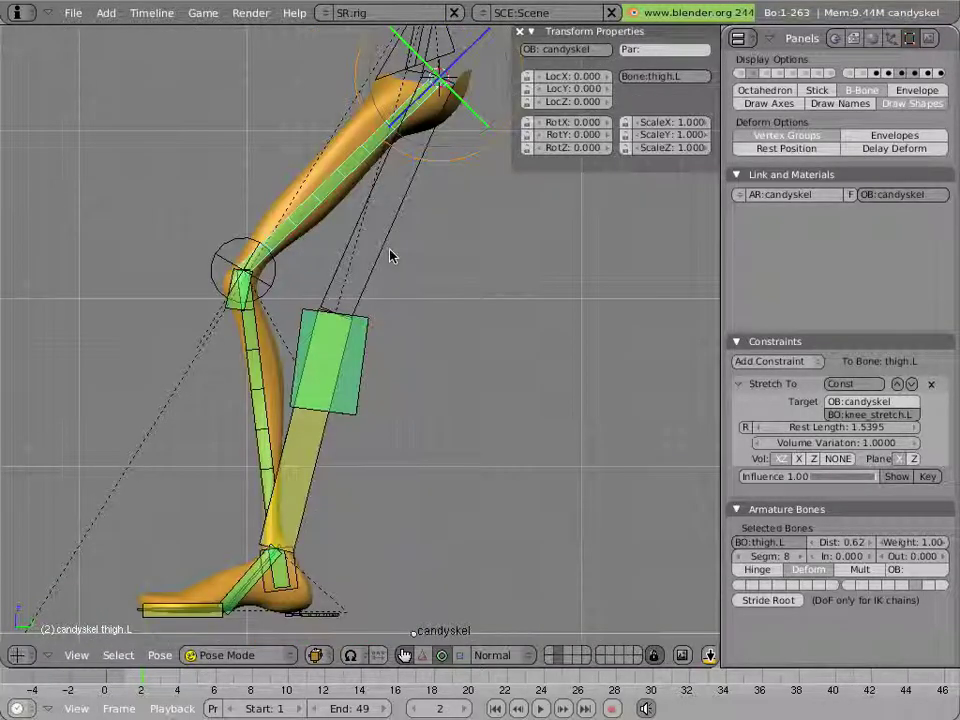
pyautogui.scroll(-3, 390, 256)
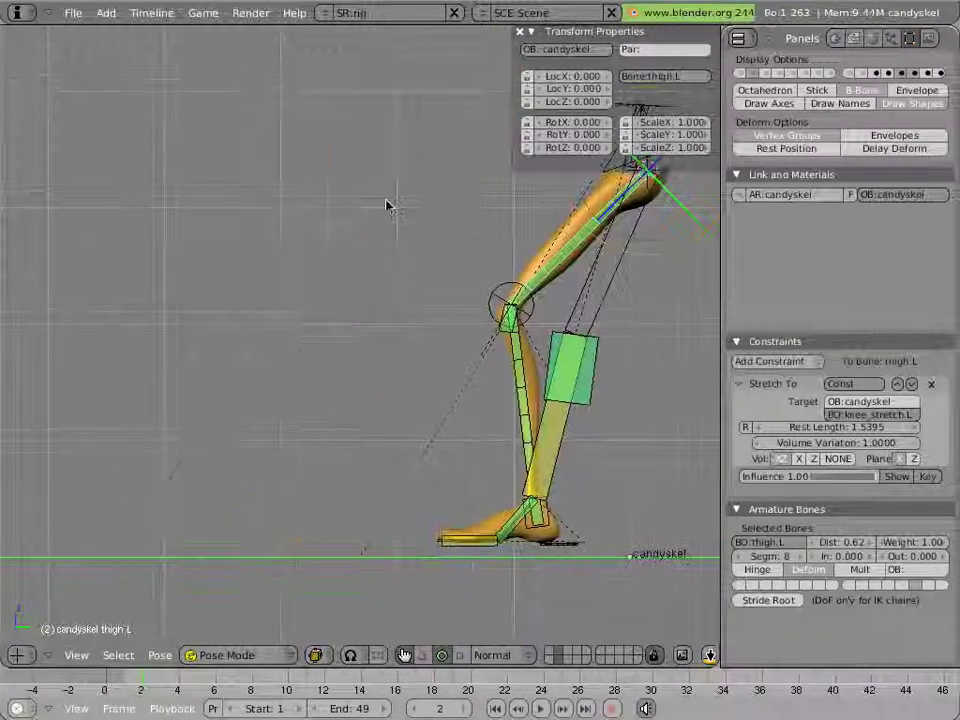
pyautogui.click(351, 163)
# Add a new bone at the 3D cursor and move its tip down and to the left
pyautogui.press('Tab')
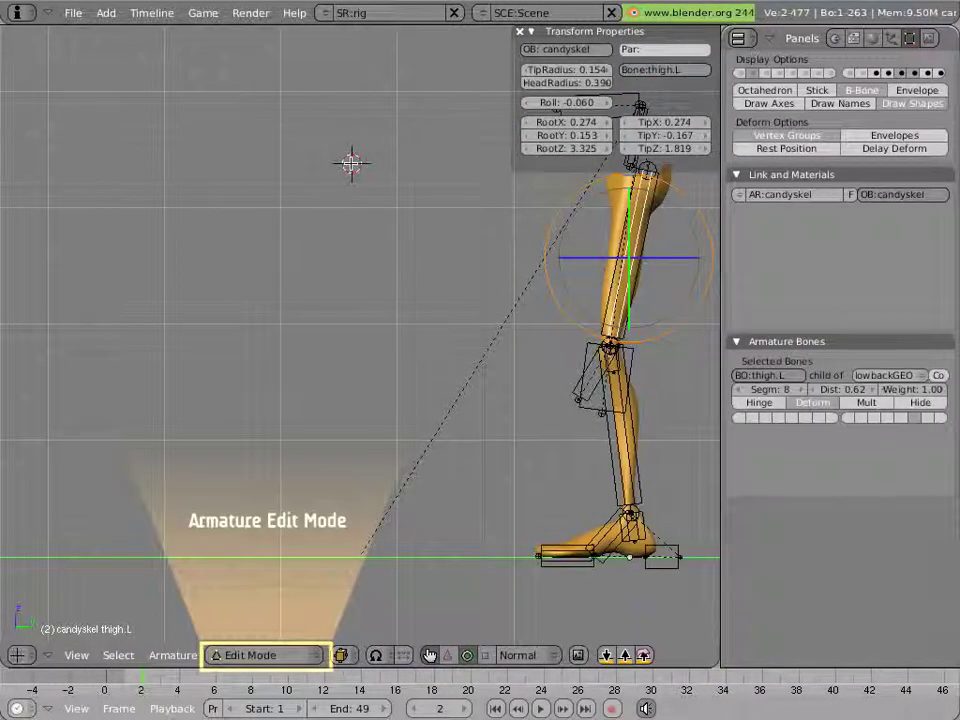
pyautogui.press('space')
pyautogui.click(422, 160)
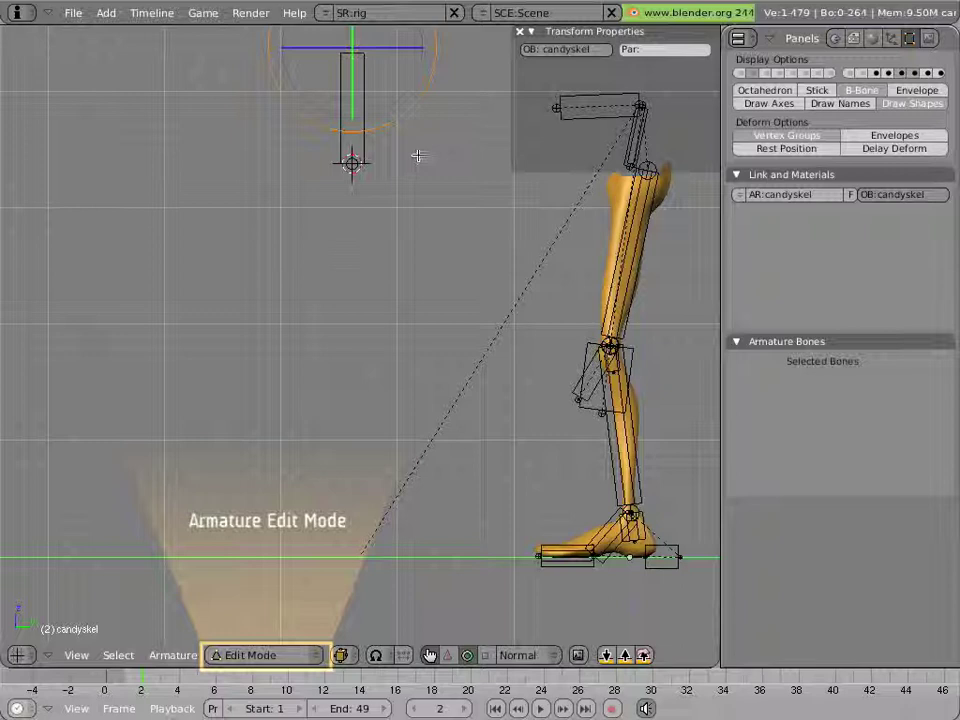
pyautogui.press('g')
pyautogui.click(244, 336)
# Subdivide the bone into Bone.002 and Bone.003 and lengthen the lower bone
pyautogui.rightClick(335, 240)
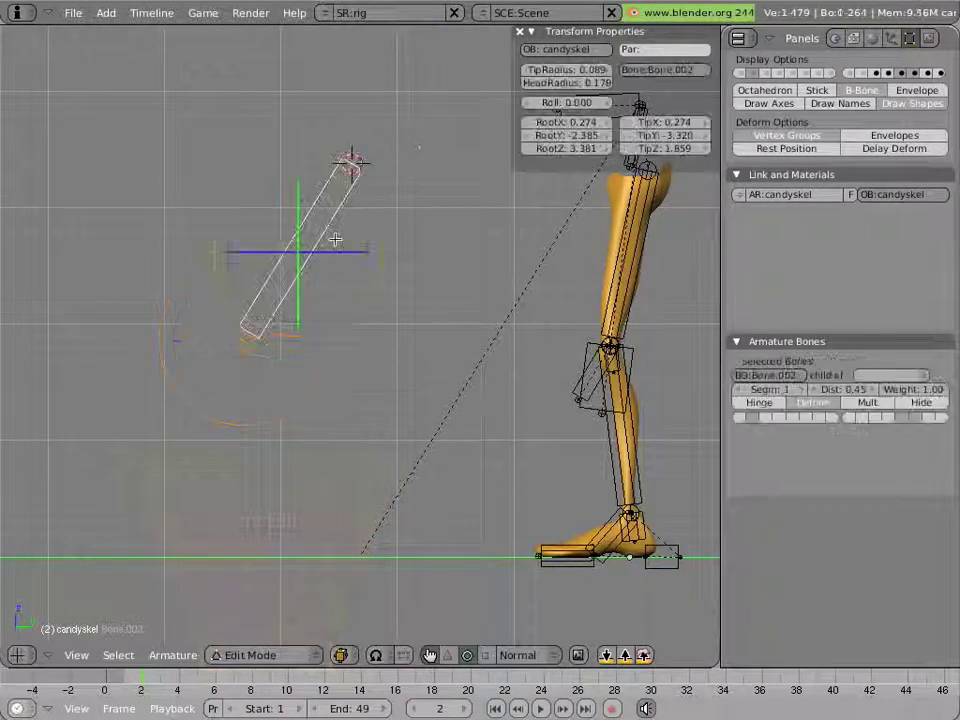
pyautogui.press('w')
pyautogui.click(355, 240)
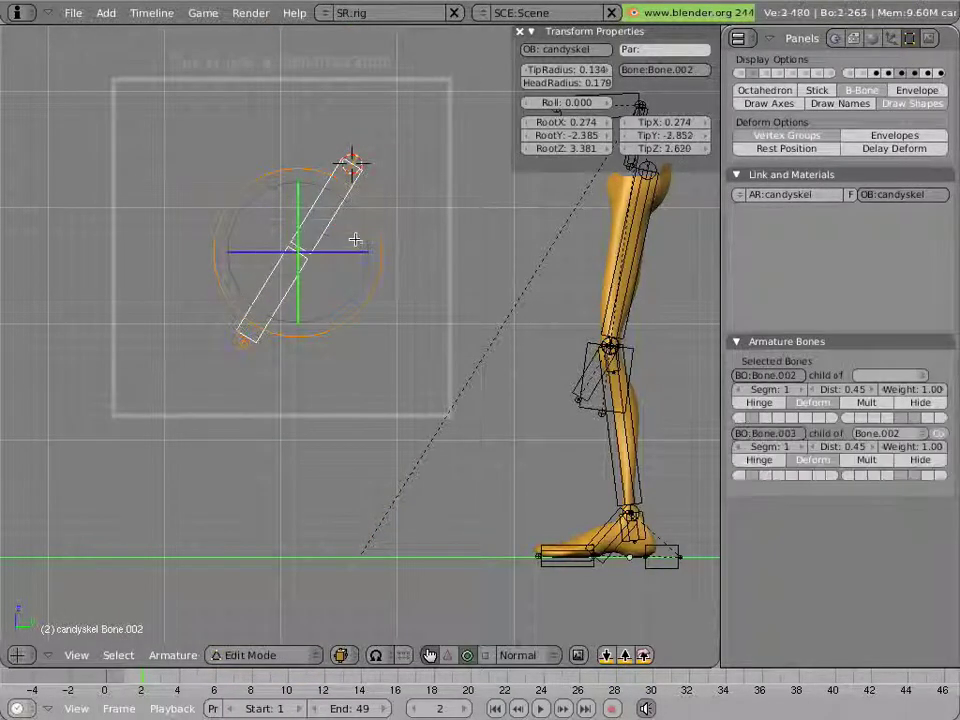
pyautogui.press('a')
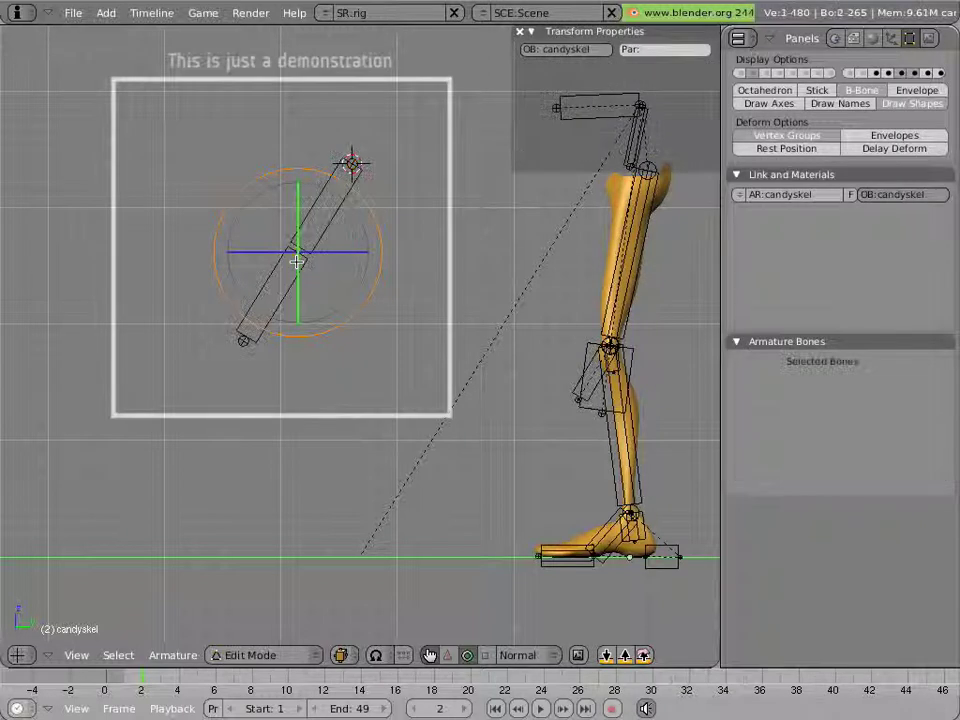
pyautogui.rightClick(299, 260)
pyautogui.press('s')
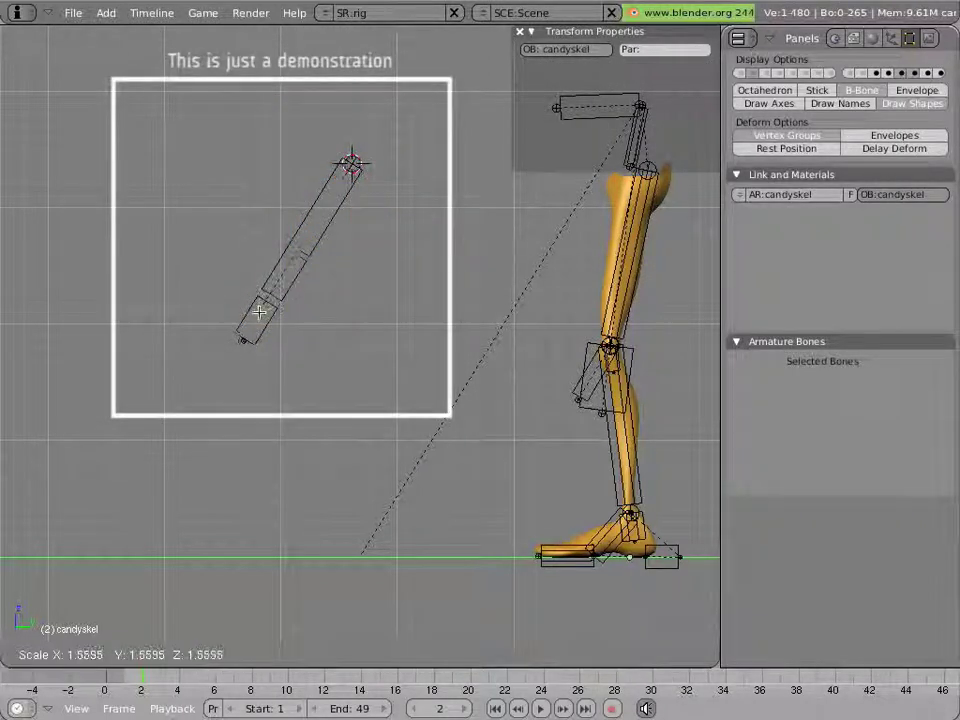
pyautogui.click(262, 308)
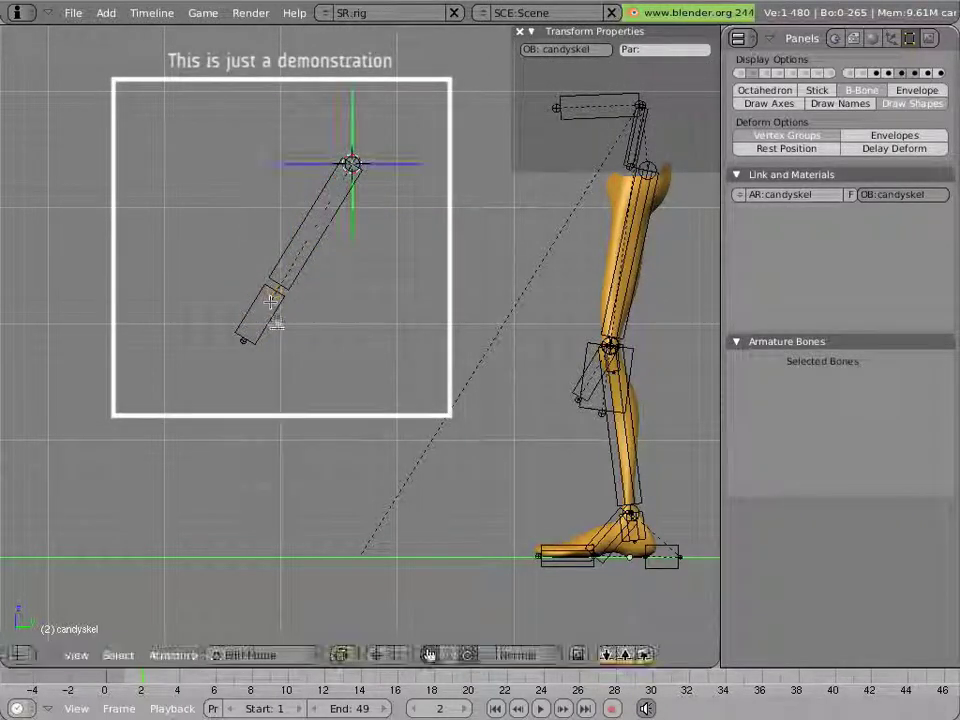
# Duplicate Bone.003 as Bone.004, scale it up about 1.45 times, and return to Pose Mode
pyautogui.rightClick(345, 233)
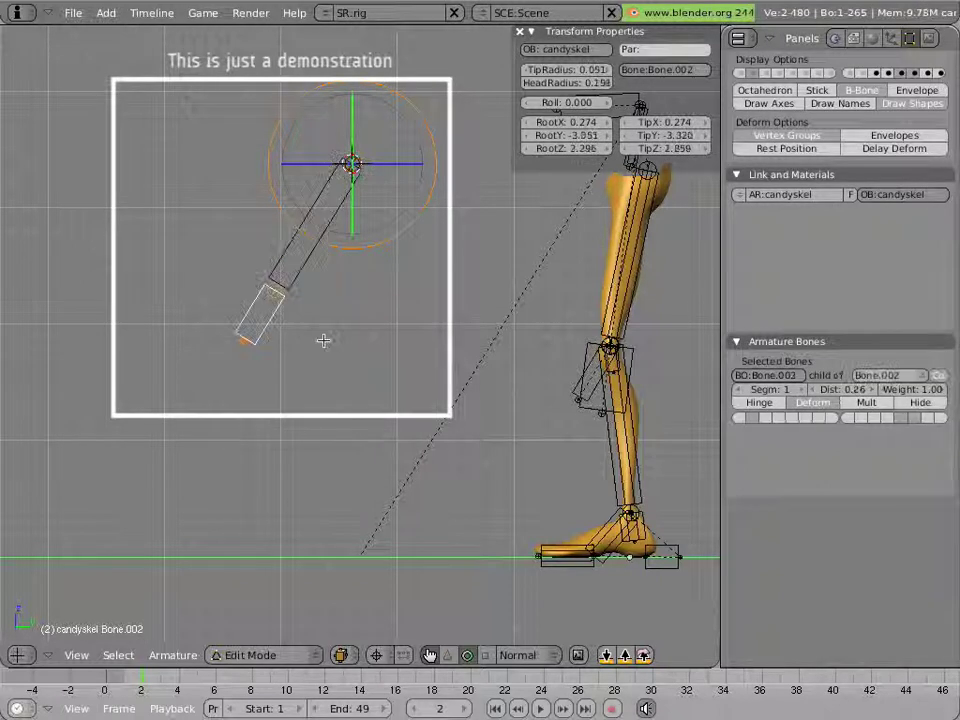
pyautogui.press(']')
pyautogui.hotkey('shift', 'd')
pyautogui.press('Escape')
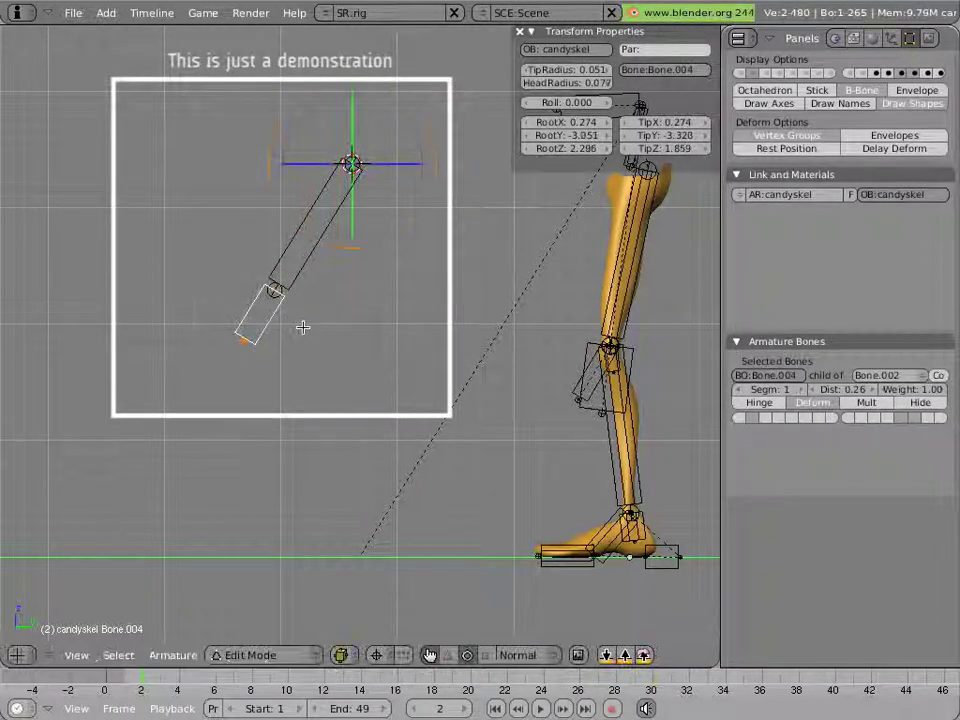
pyautogui.press('s')
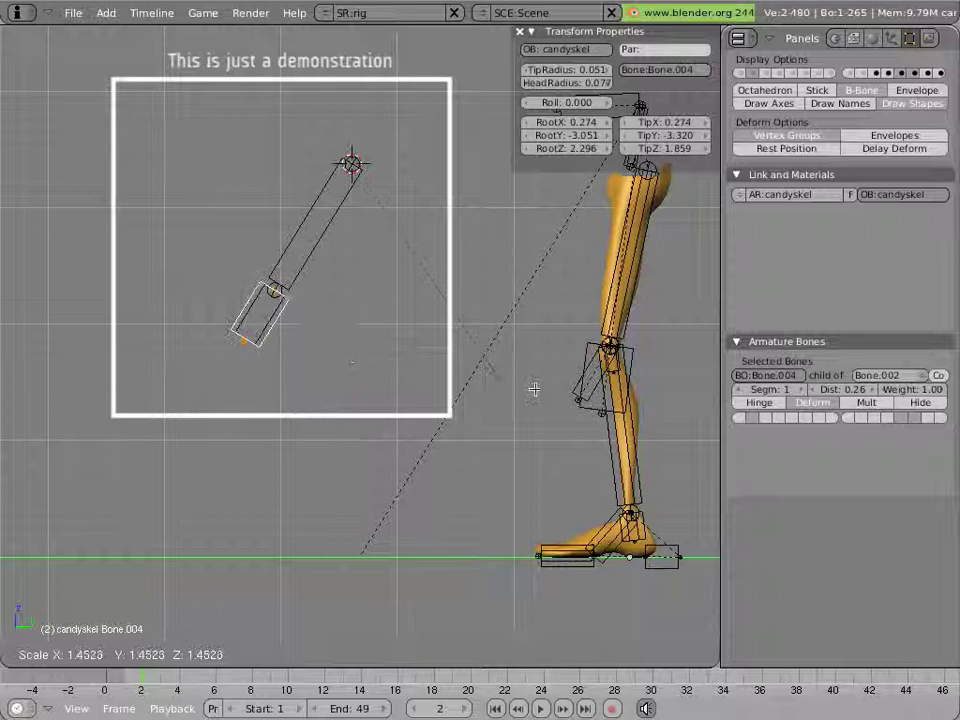
pyautogui.click(553, 398)
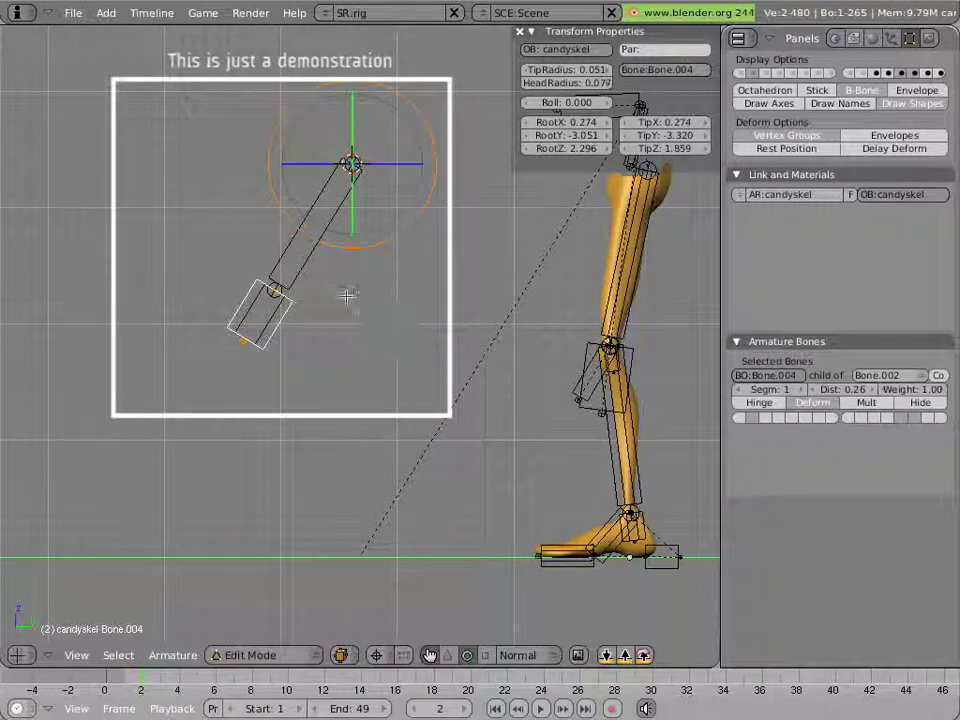
pyautogui.hotkey('ctrl', 'Tab')
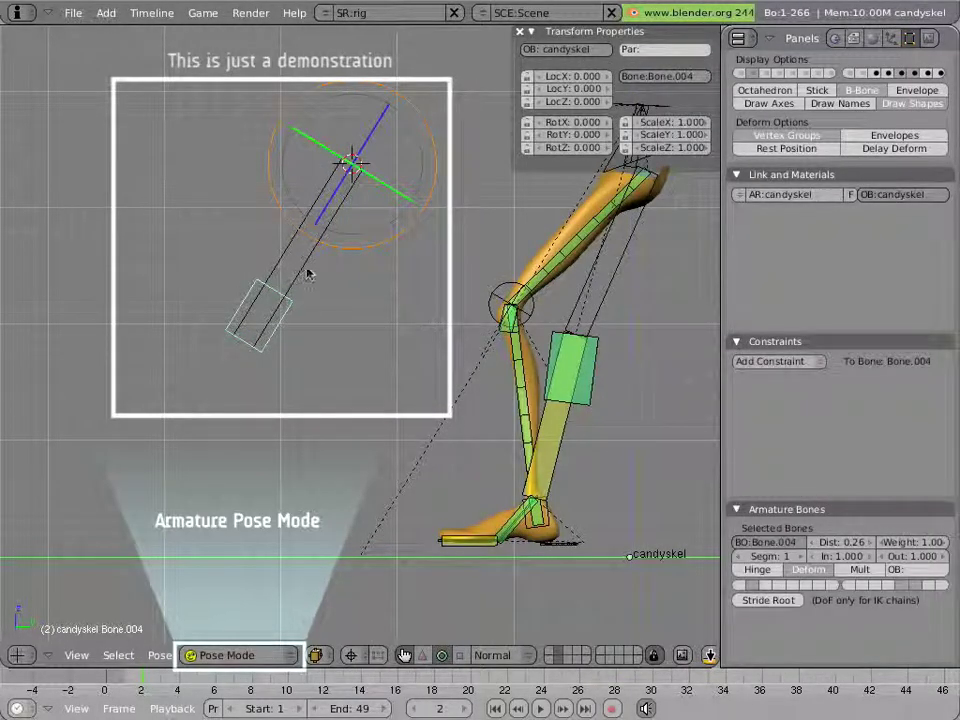
# Set Bone.002's B-bone segments to 8
pyautogui.rightClick(309, 277)
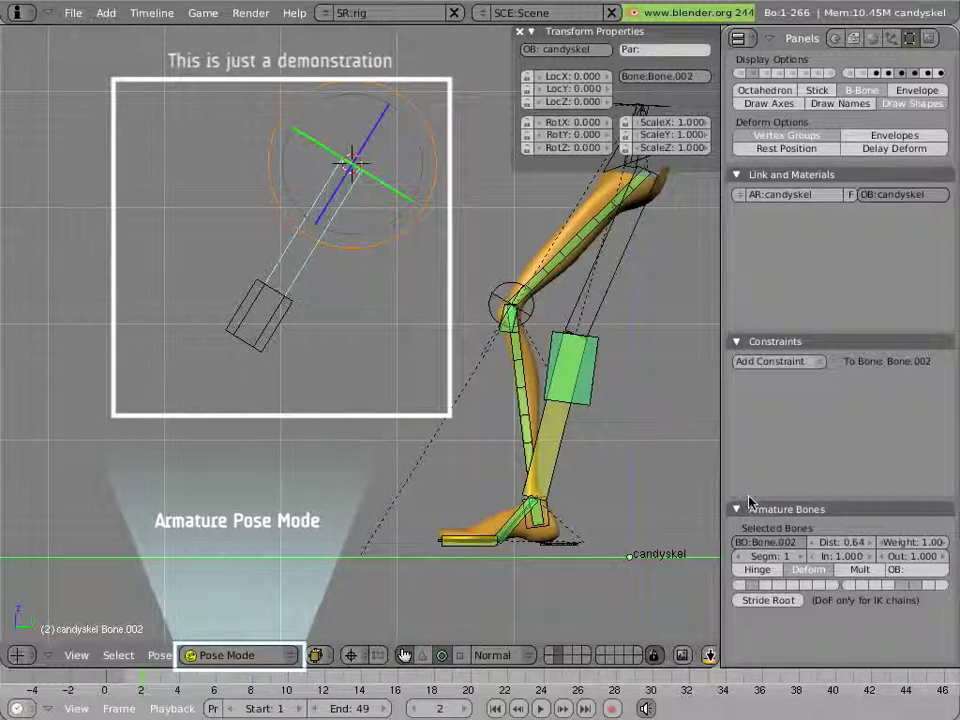
pyautogui.click(800, 557)
pyautogui.click(800, 557)
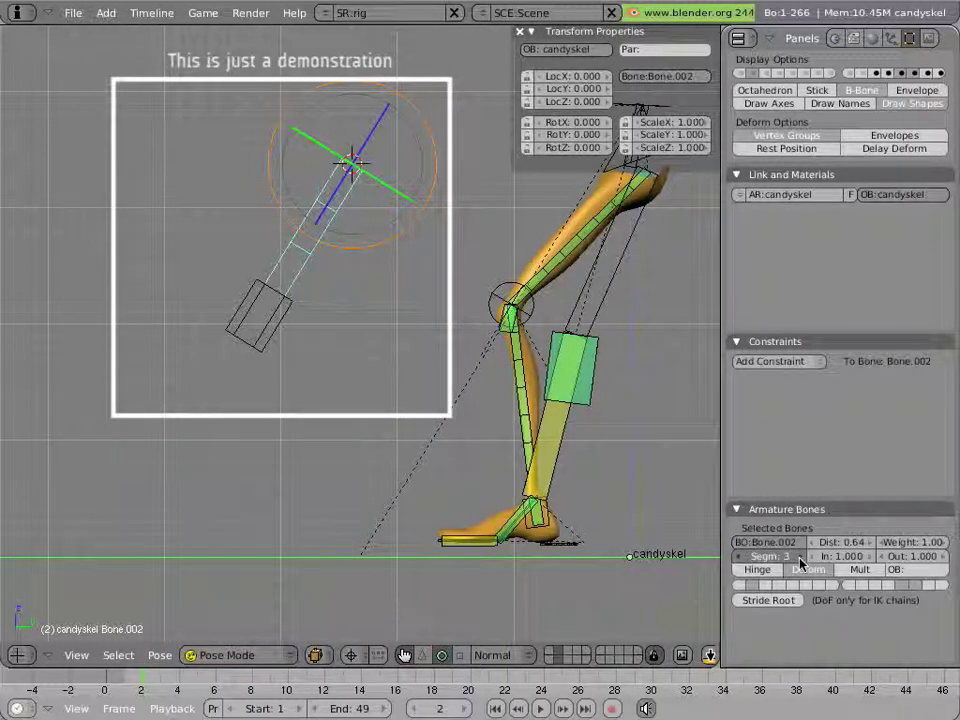
pyautogui.click(800, 558)
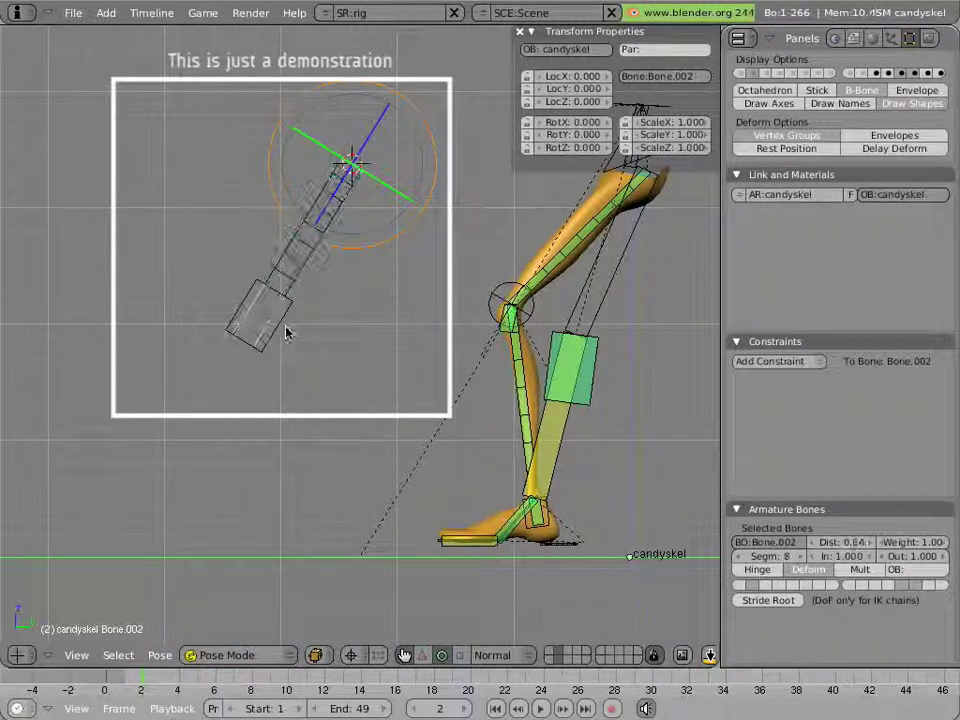
# Make Bone.003 copy Bone.004's rotation, then test-rotate Bone.004 and cancel
pyautogui.rightClick(281, 331)
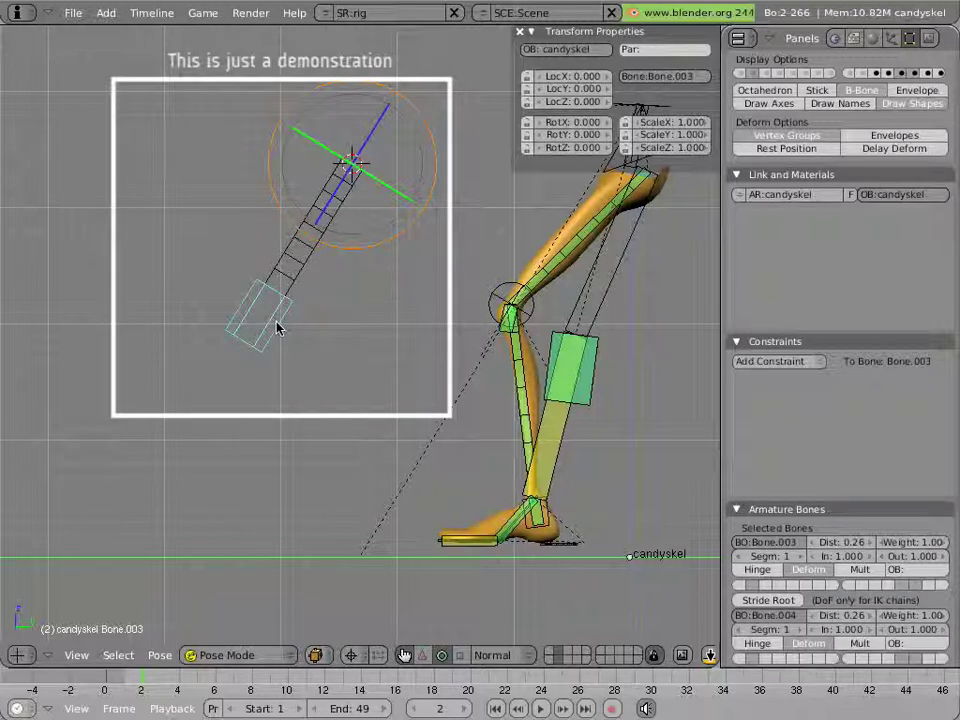
pyautogui.hotkey('ctrl', 'alt', 'c')
pyautogui.click(279, 328)
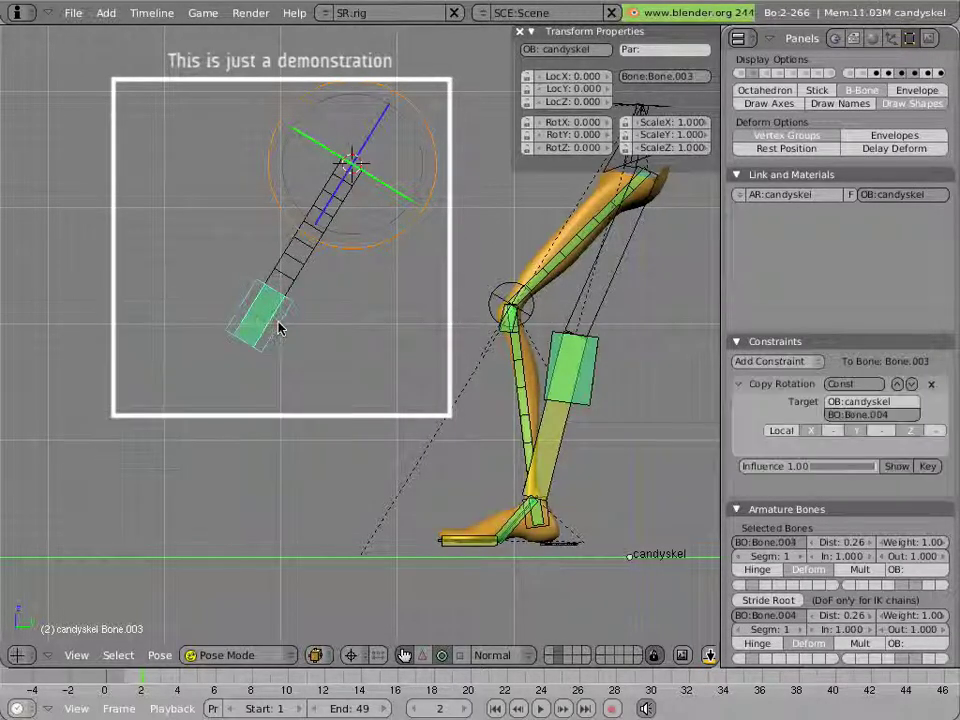
pyautogui.rightClick(287, 331)
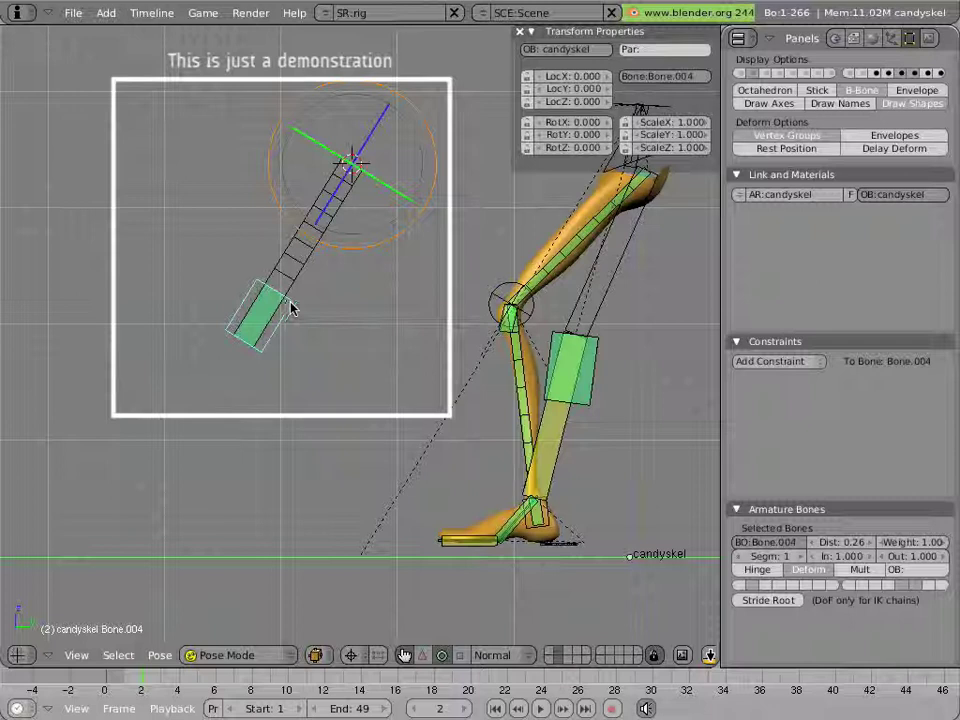
pyautogui.moveTo(306, 317); pyautogui.dragTo(296, 357)
pyautogui.press('Escape')
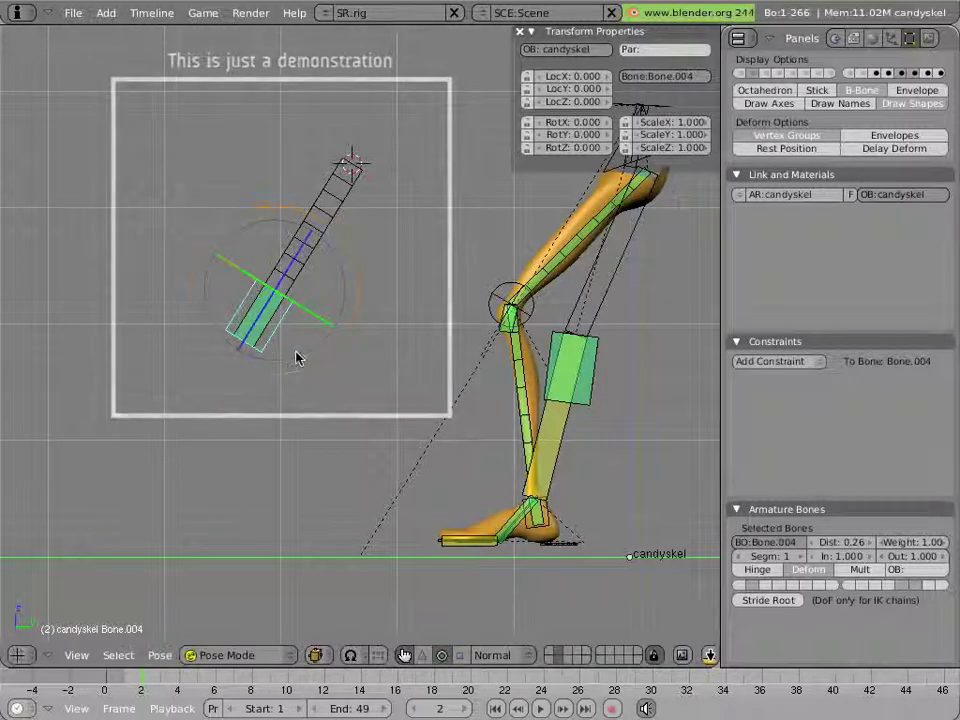
# In Edit Mode, select only thigh.L, hide the hip bone's layer, and pan and zoom to centre the leg
pyautogui.press('Tab')
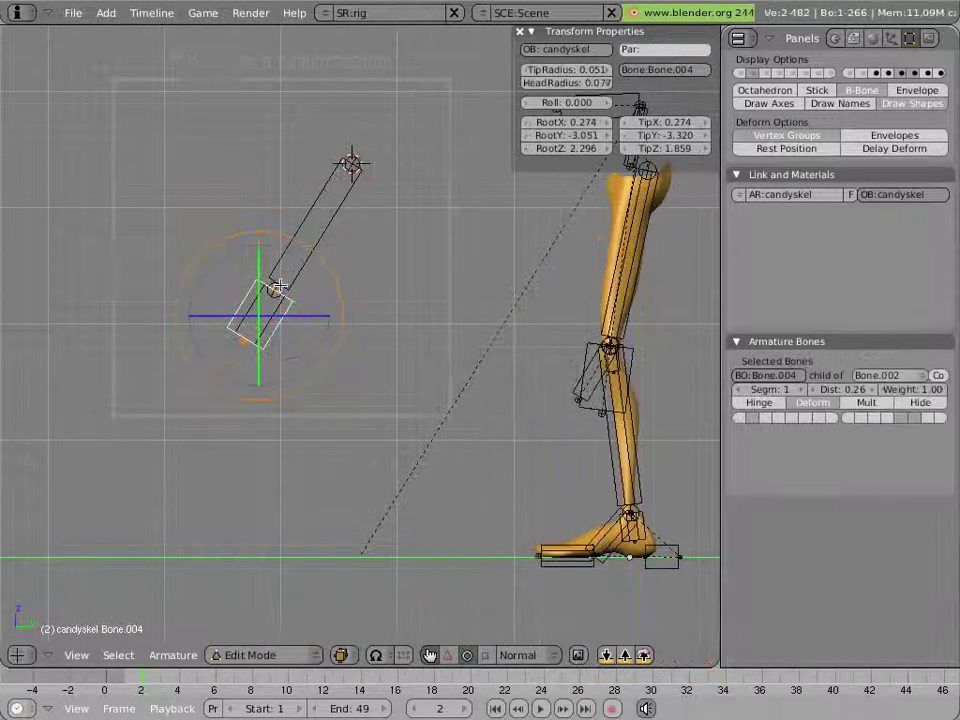
pyautogui.press('a')
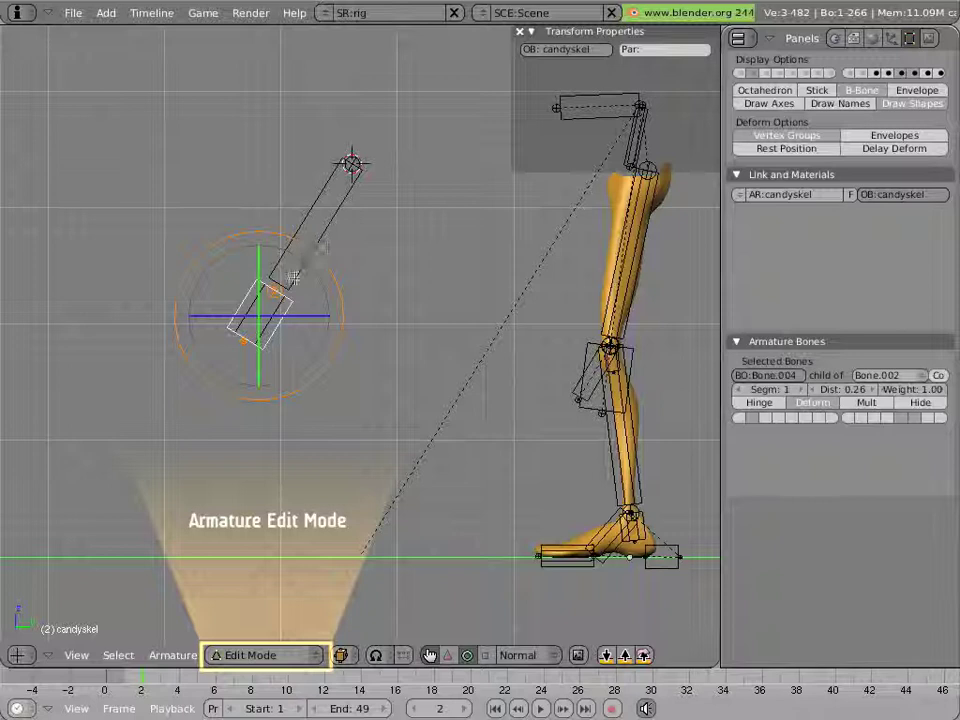
pyautogui.rightClick(620, 322)
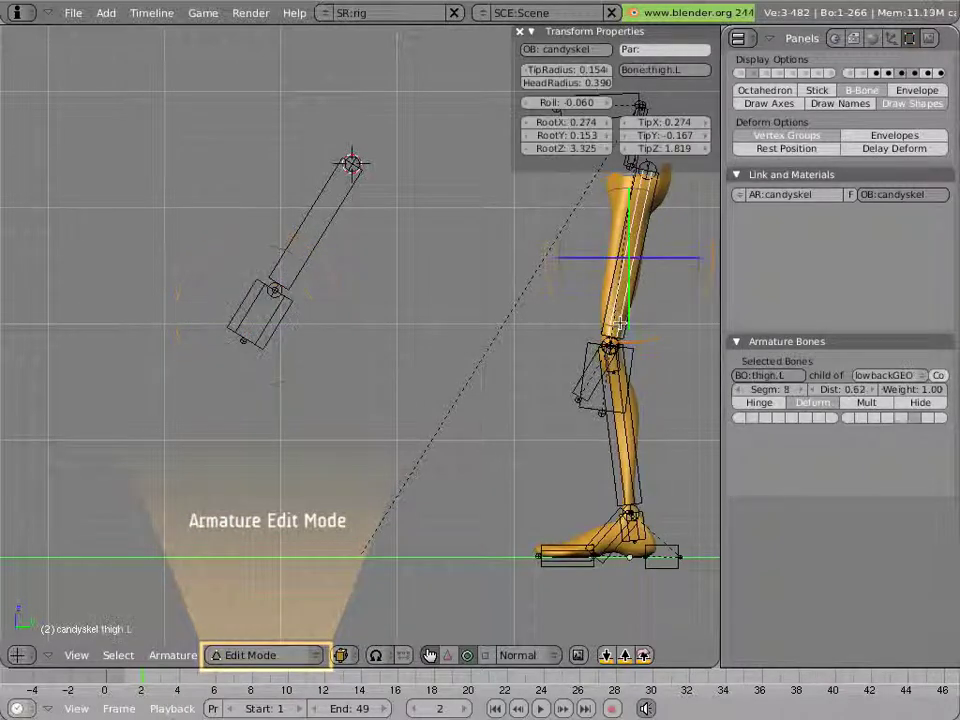
pyautogui.click(912, 74)
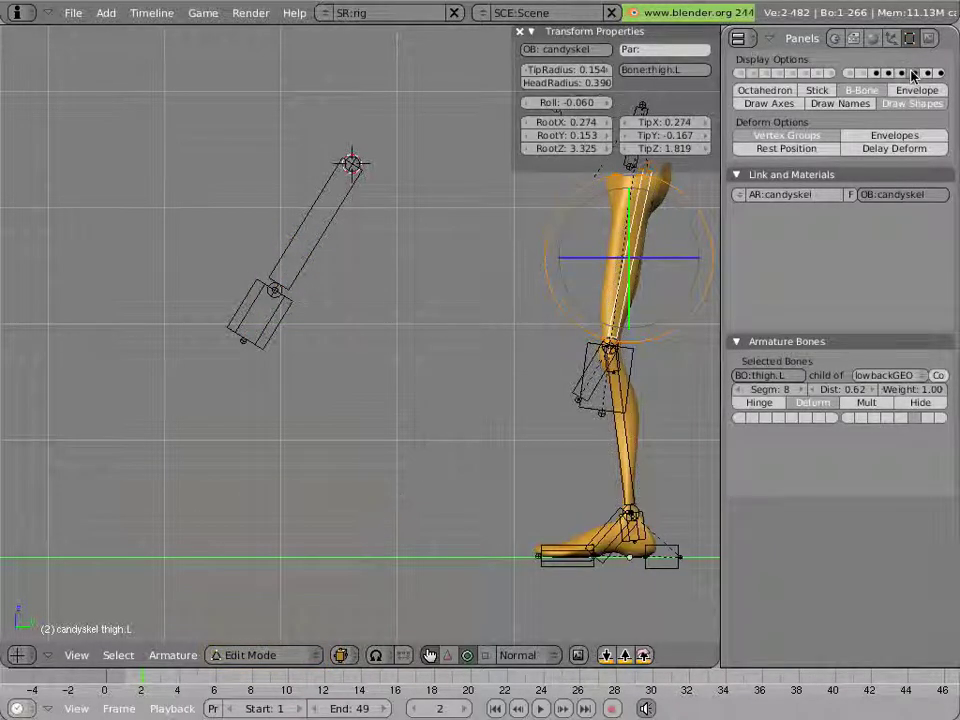
pyautogui.keyDown('shift'); pyautogui.moveTo(589, 339); pyautogui.dragTo(433, 304, button='middle'); pyautogui.keyUp('shift')
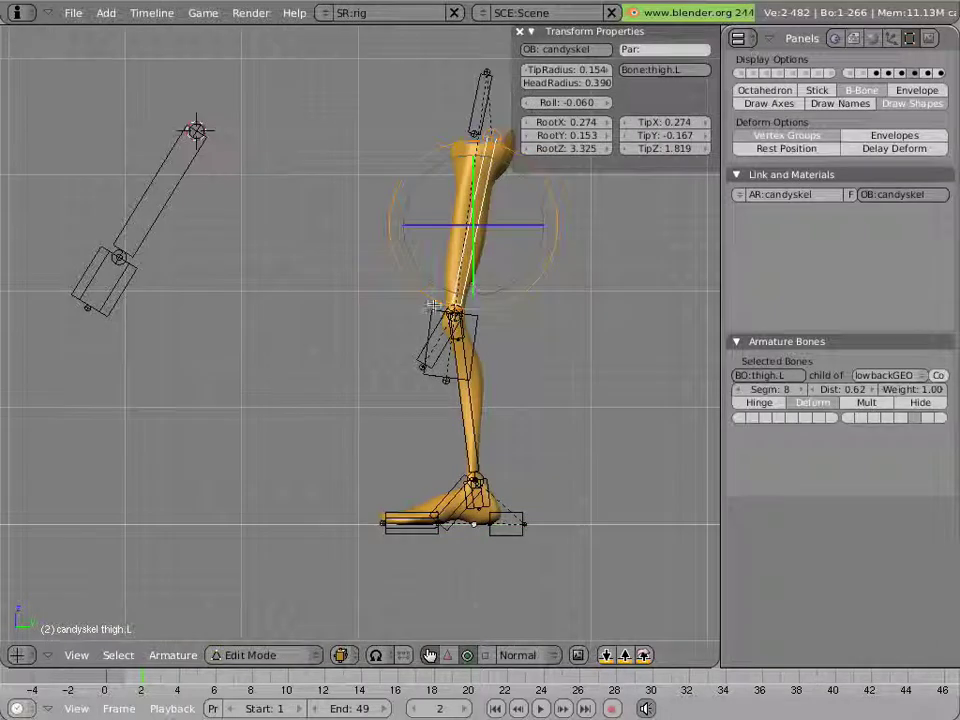
pyautogui.scroll(4, 433, 304)
pyautogui.scroll(-4, 454, 315)
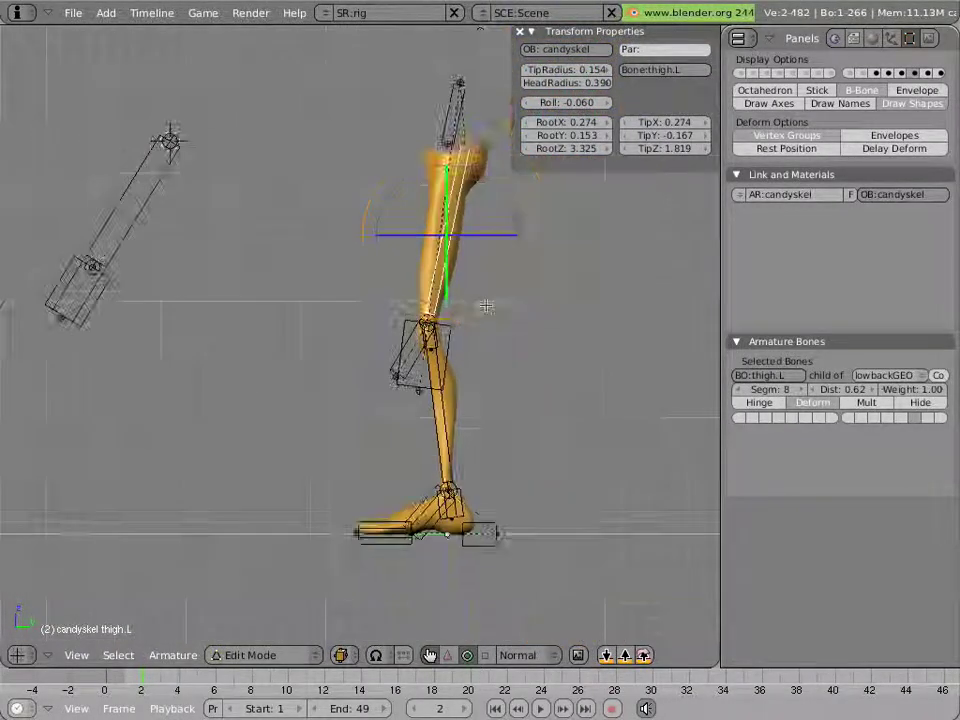
pyautogui.scroll(2, 486, 305)
pyautogui.scroll(-2, 464, 318)
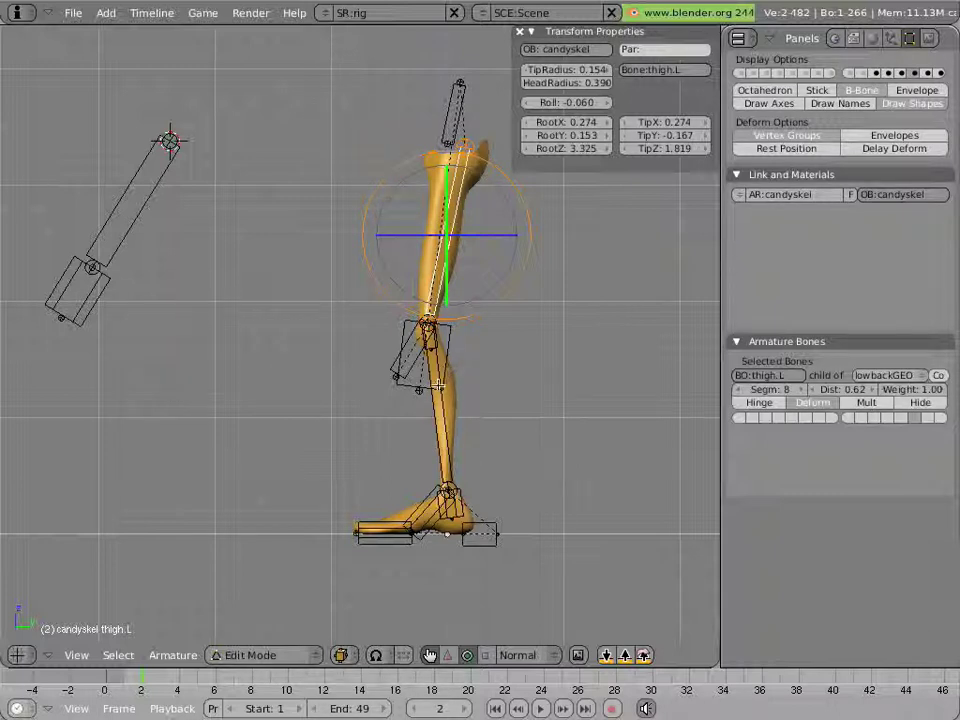
# Place the 3D cursor where the thigh's tip lands when scaled about 1.57 times from the hip
pyautogui.rightClick(462, 146)
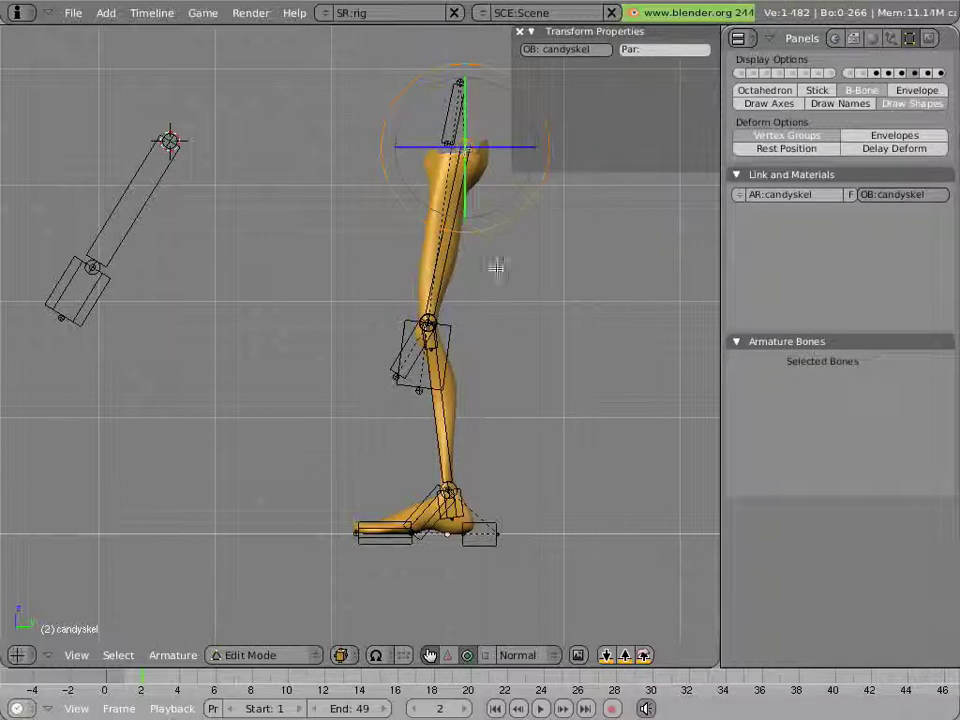
pyautogui.hotkey('shift', 's')
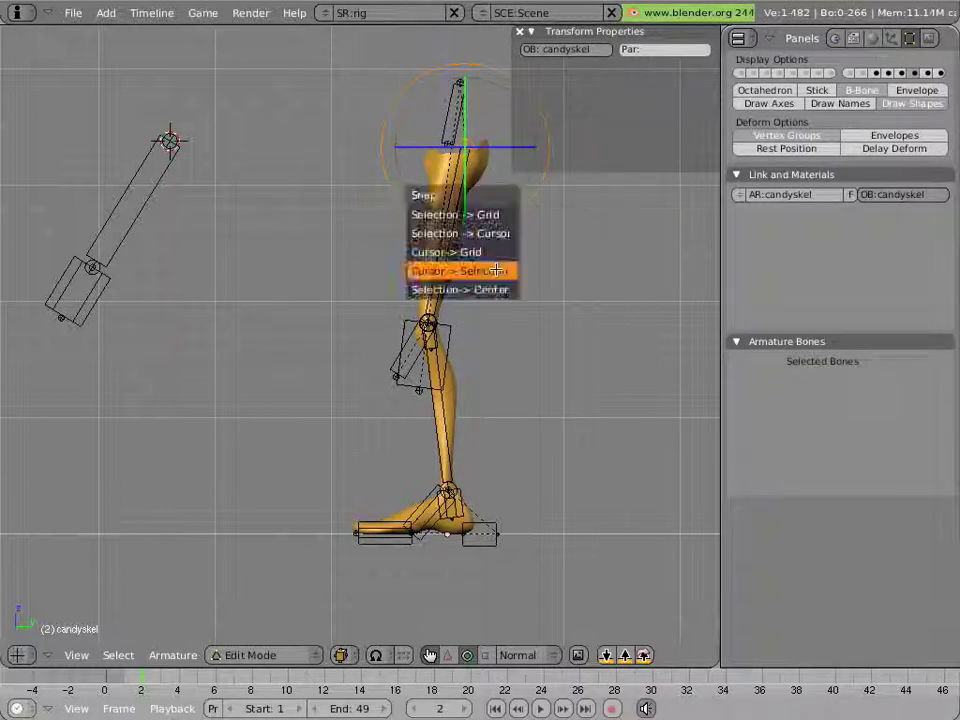
pyautogui.click(494, 270)
pyautogui.rightClick(440, 270)
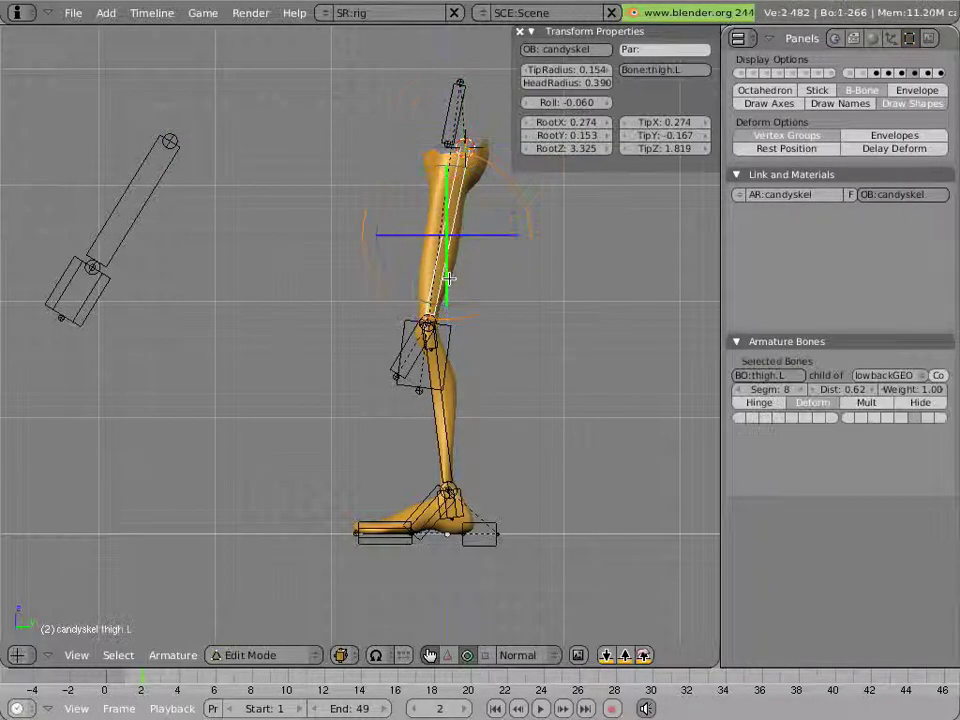
pyautogui.press('.')
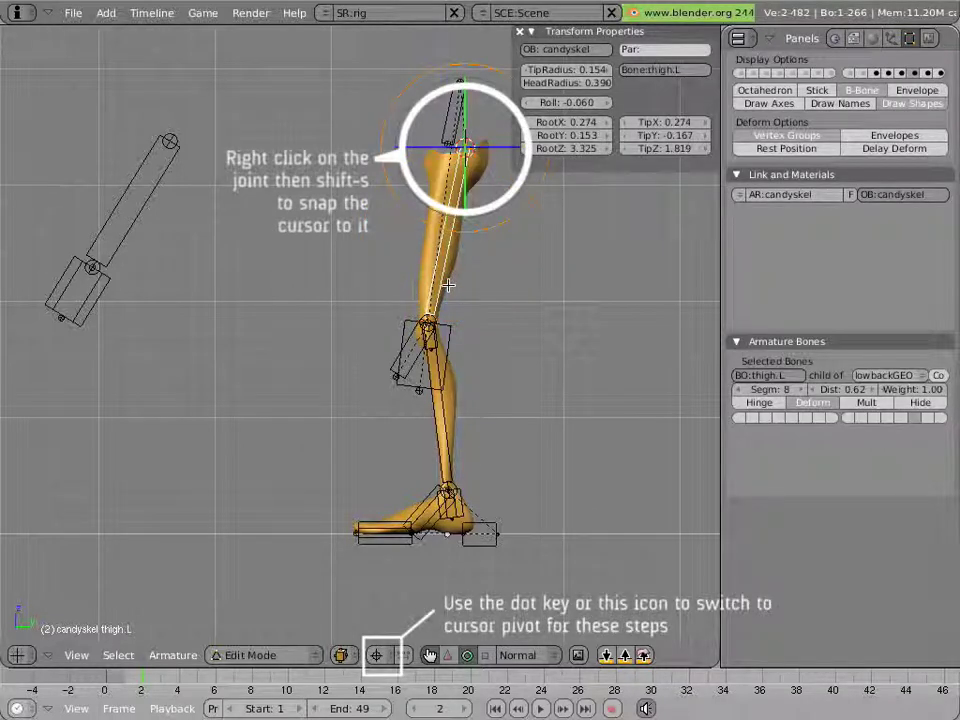
pyautogui.press('s')
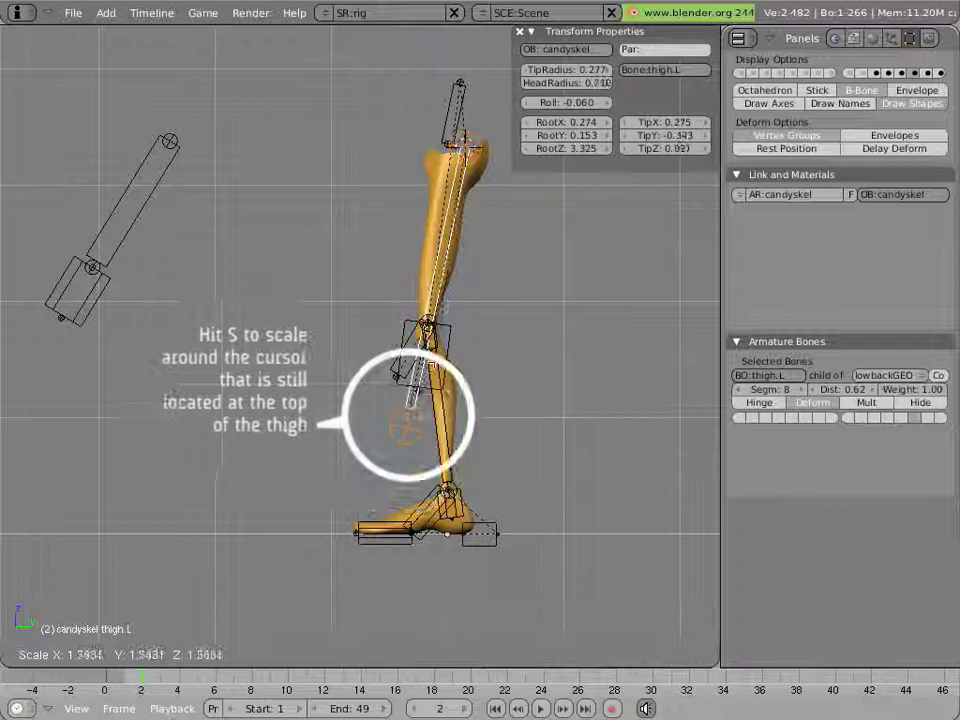
pyautogui.click(410, 400)
pyautogui.hotkey('ctrl', 'alt', 'r')
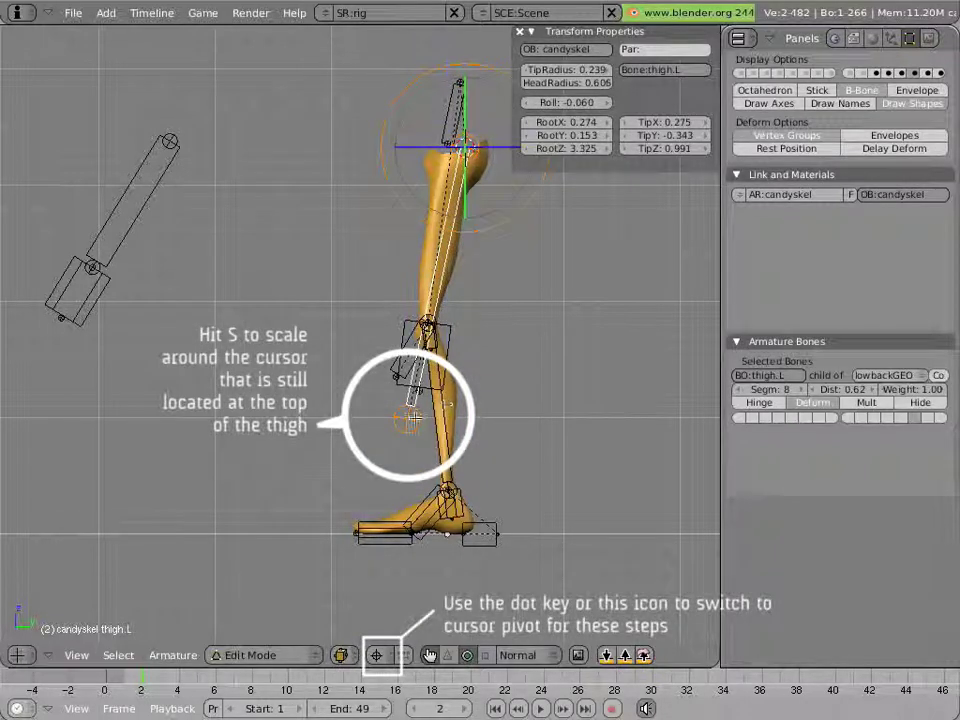
pyautogui.rightClick(408, 410)
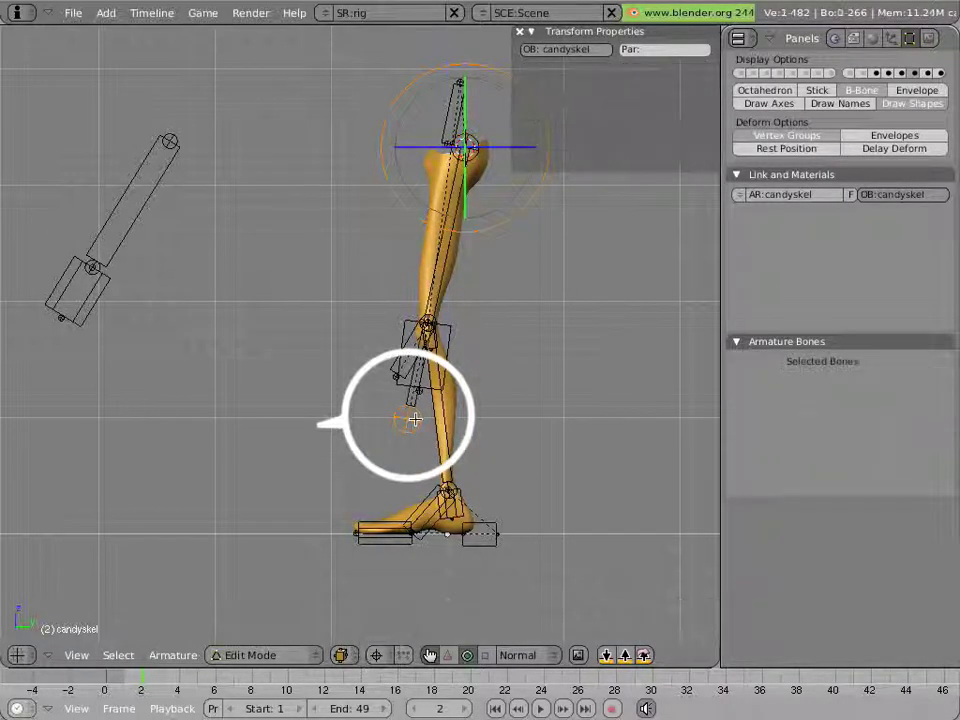
pyautogui.hotkey('shift', 's')
pyautogui.click(432, 425)
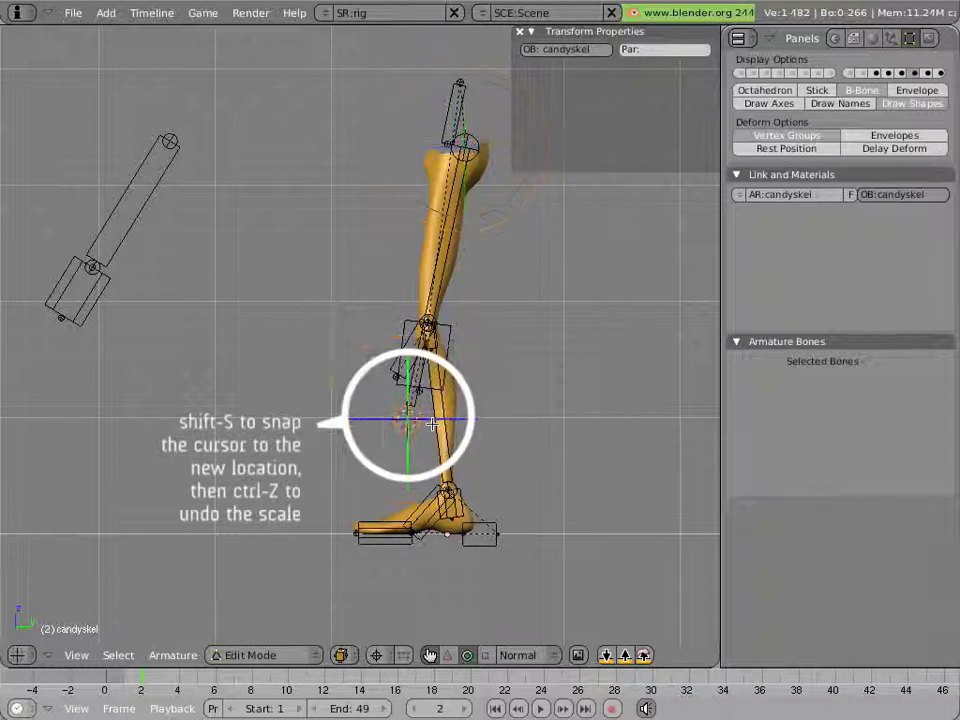
# Undo the thigh stretch, leaving the cursor below the knee, and bring up the Add menu
pyautogui.hotkey('ctrl', 'z')
pyautogui.hotkey('ctrl', 'z')
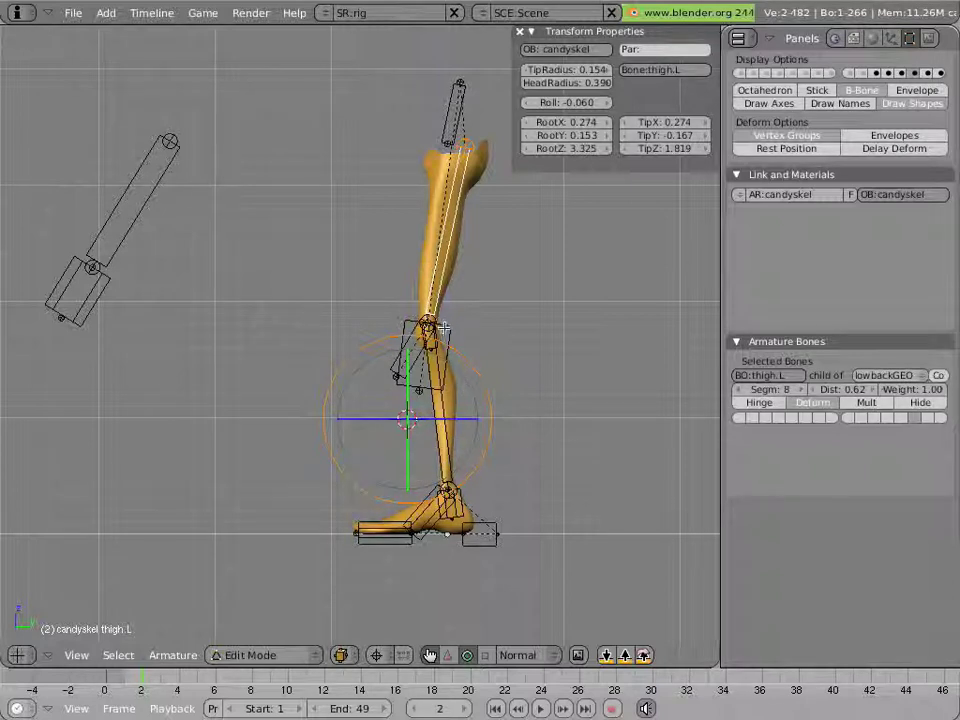
pyautogui.scroll(2, 456, 343)
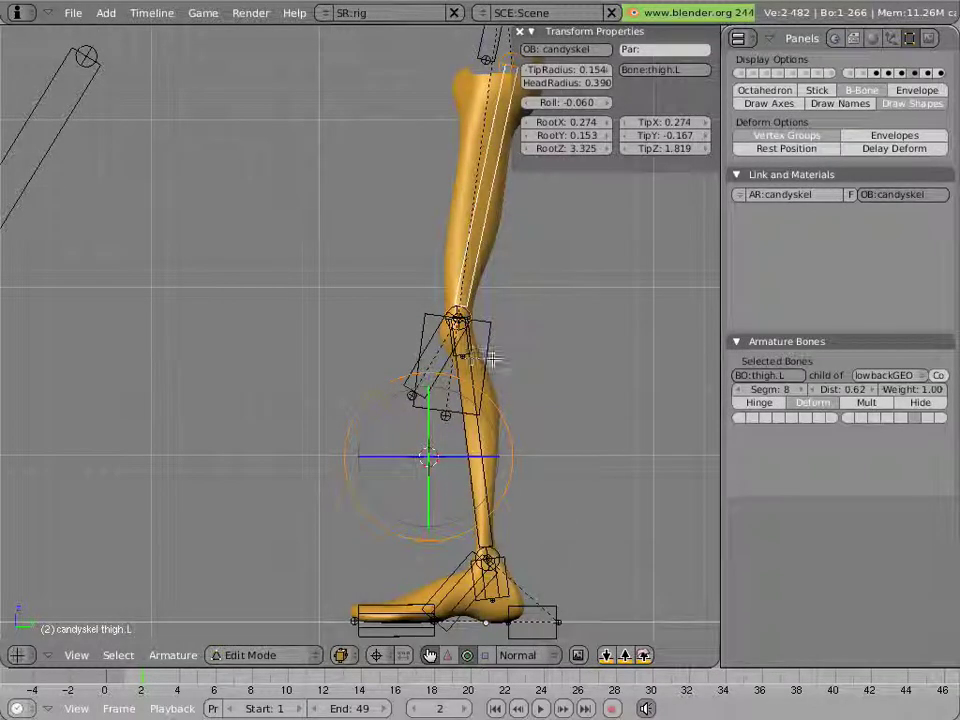
pyautogui.scroll(-2, 493, 358)
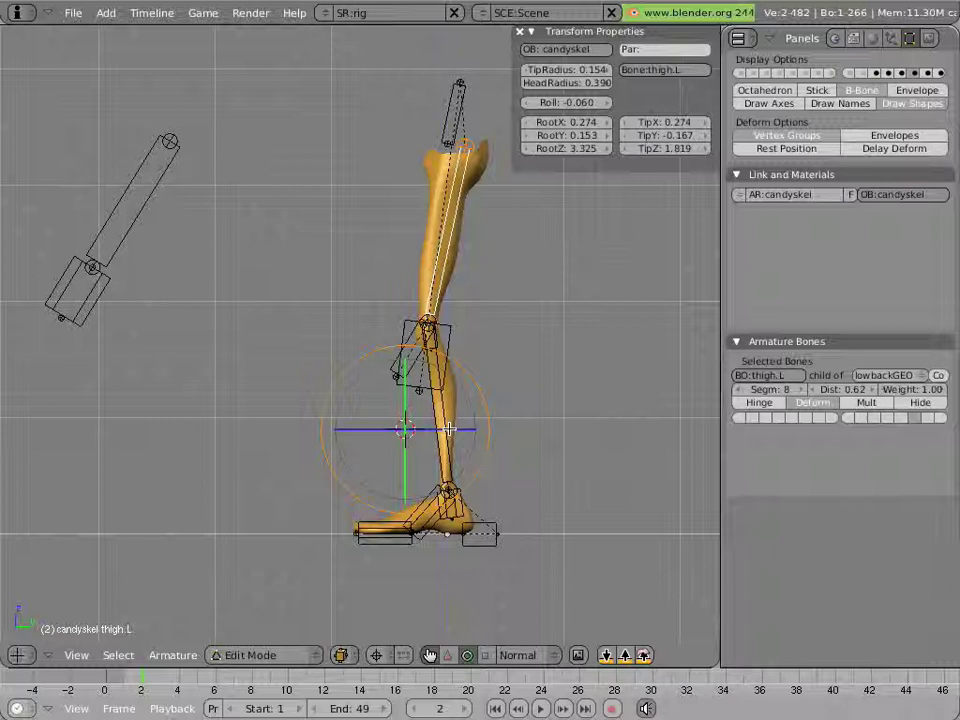
pyautogui.press('space')
# Add a new bone at the cursor and parent it, connected, to thigh.L
pyautogui.click(534, 424)
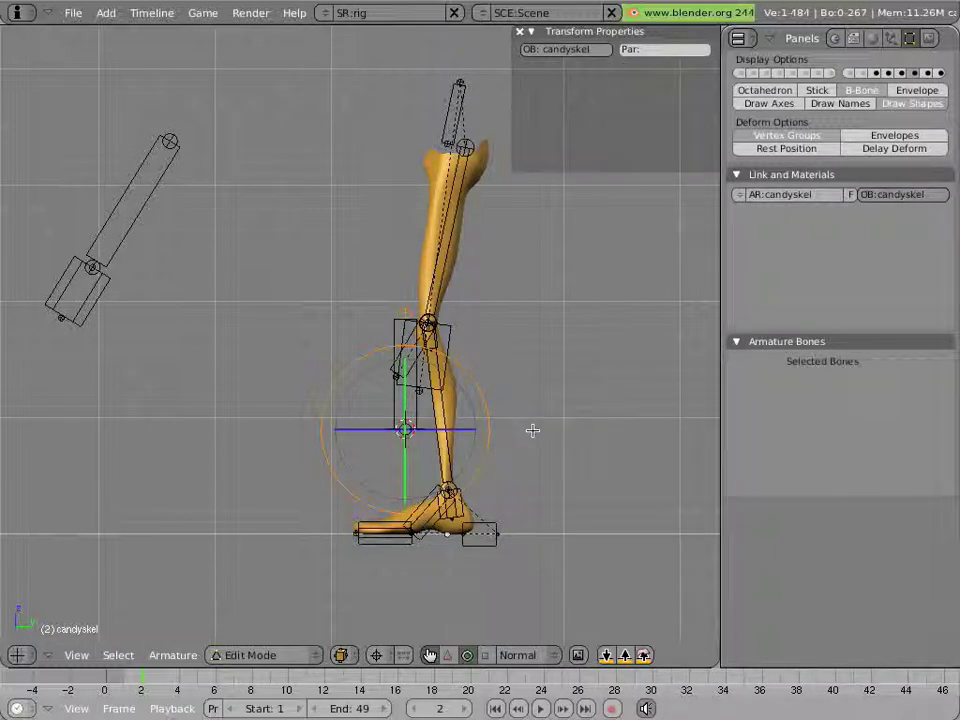
pyautogui.rightClick(397, 405)
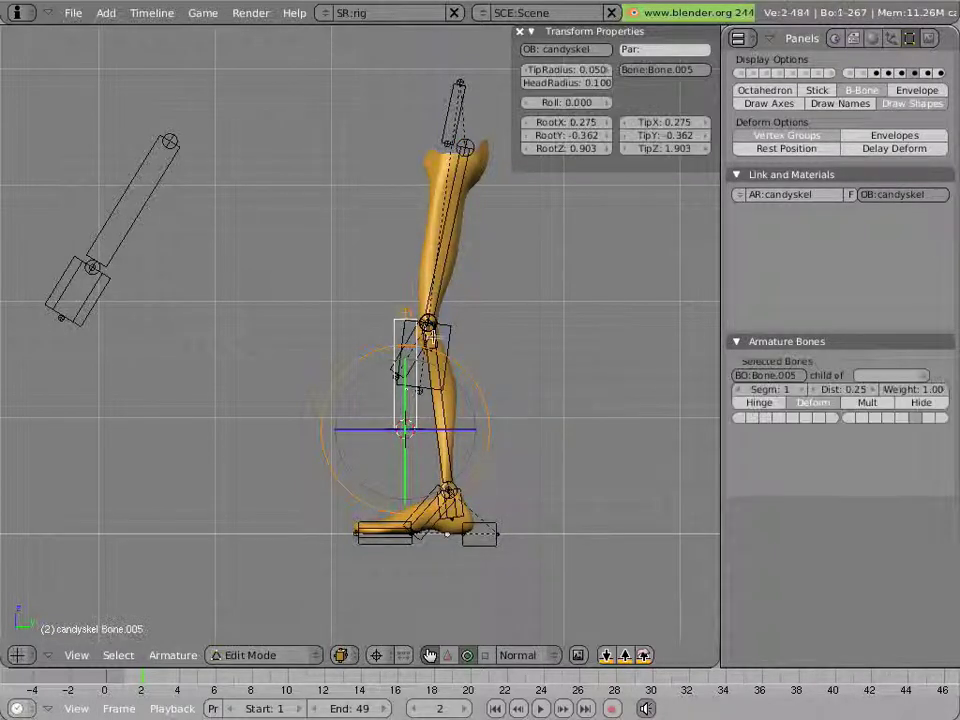
pyautogui.keyDown('shift'); pyautogui.rightClick(450, 248); pyautogui.keyUp('shift')
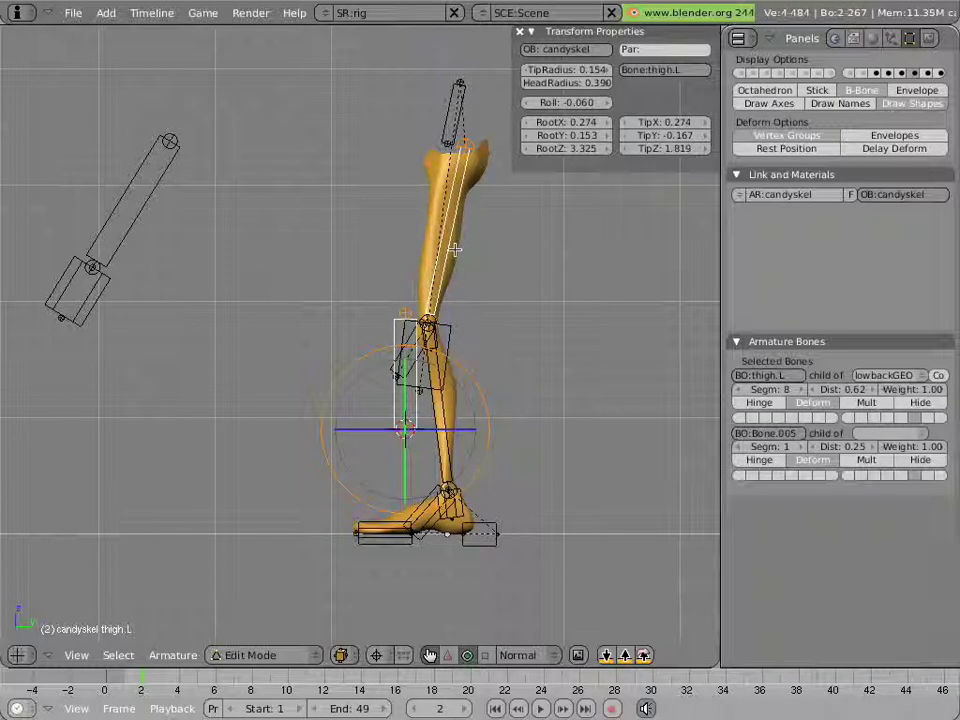
pyautogui.hotkey('ctrl', 'p')
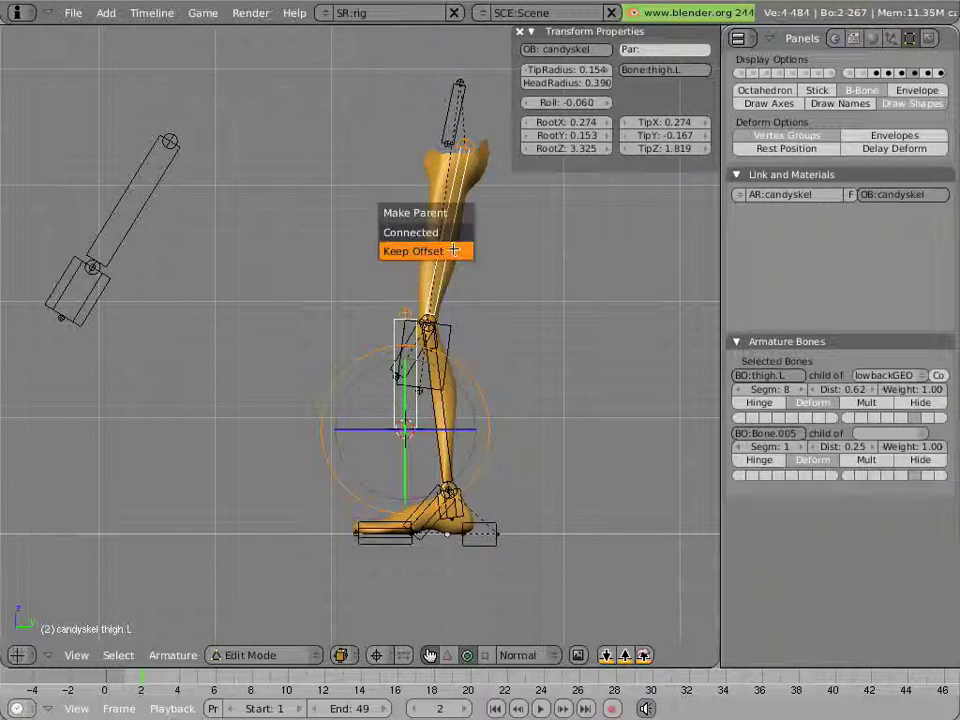
pyautogui.click(450, 235)
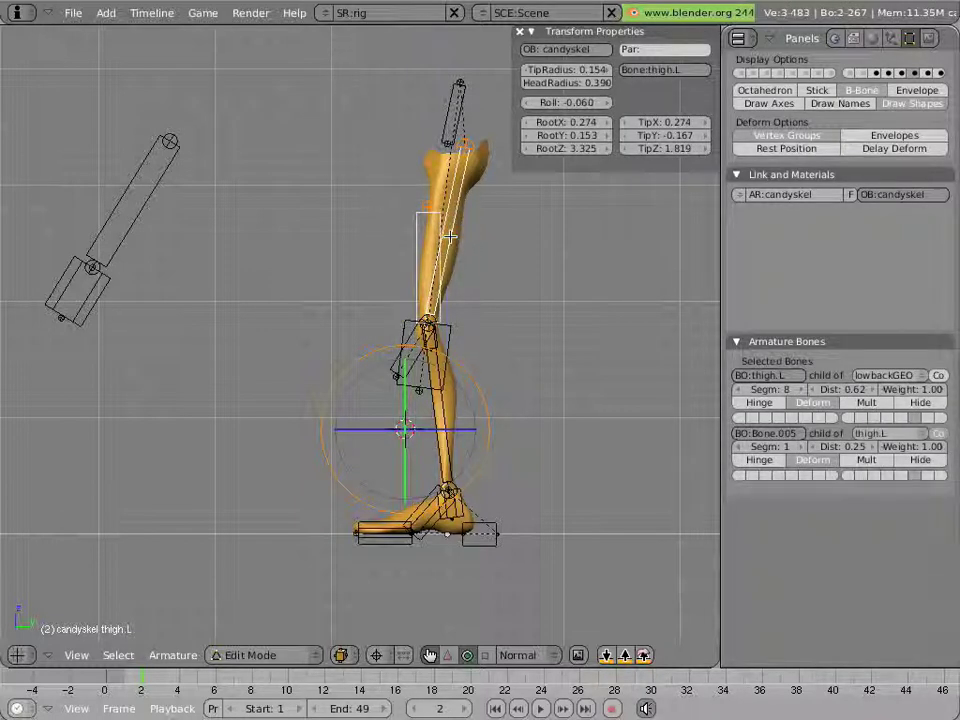
# Snap Bone.005's tip to the cursor below the knee and slim its B-bone box
pyautogui.rightClick(488, 262)
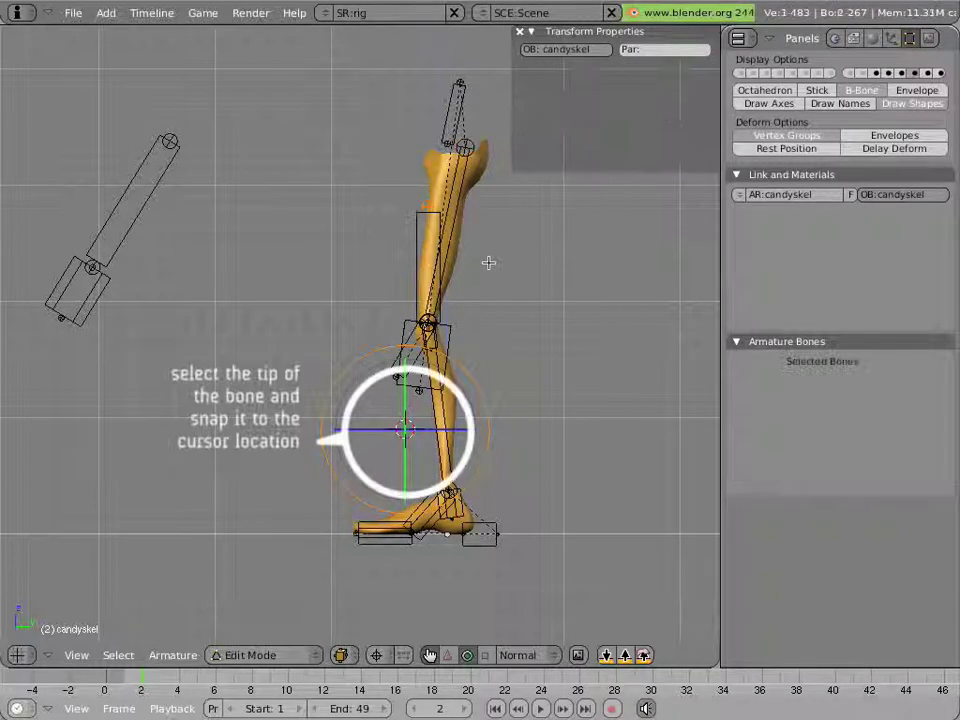
pyautogui.hotkey('shift', 's')
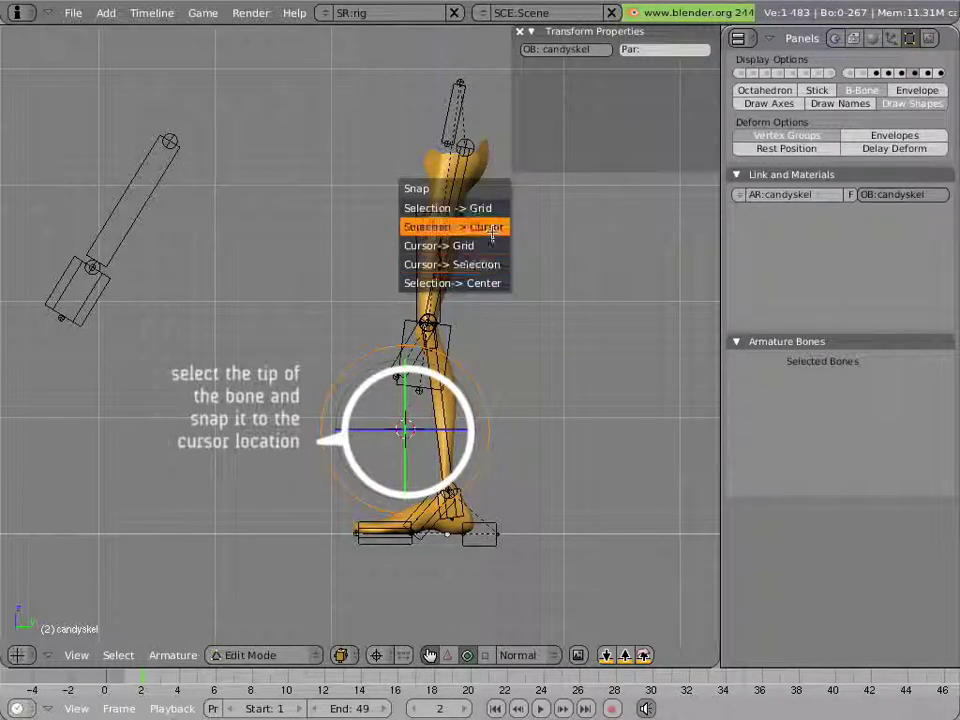
pyautogui.click(493, 227)
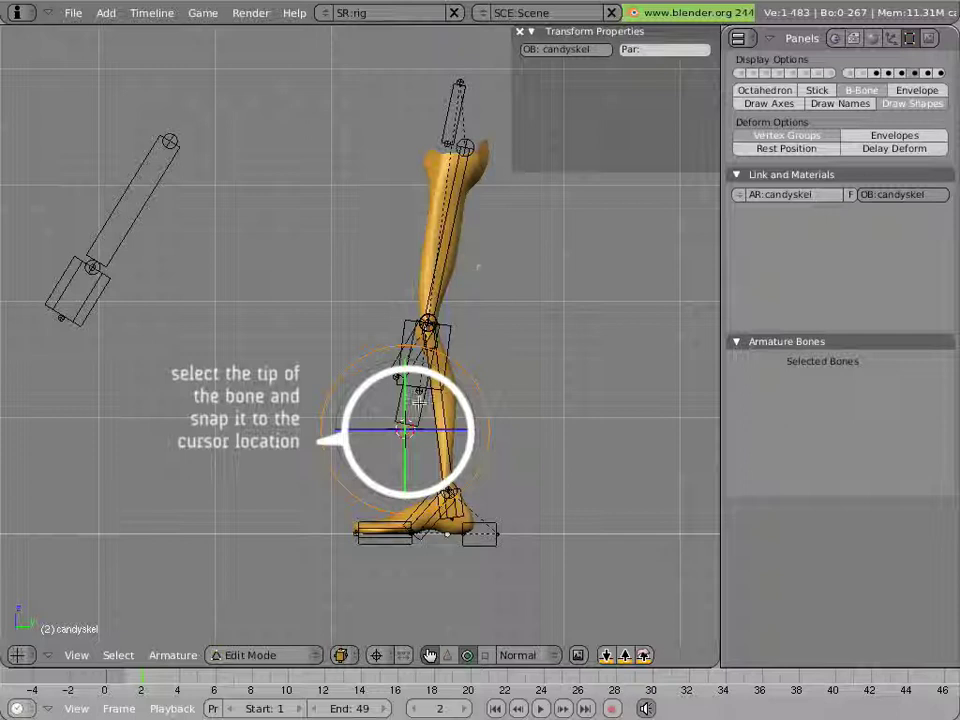
pyautogui.rightClick(488, 429)
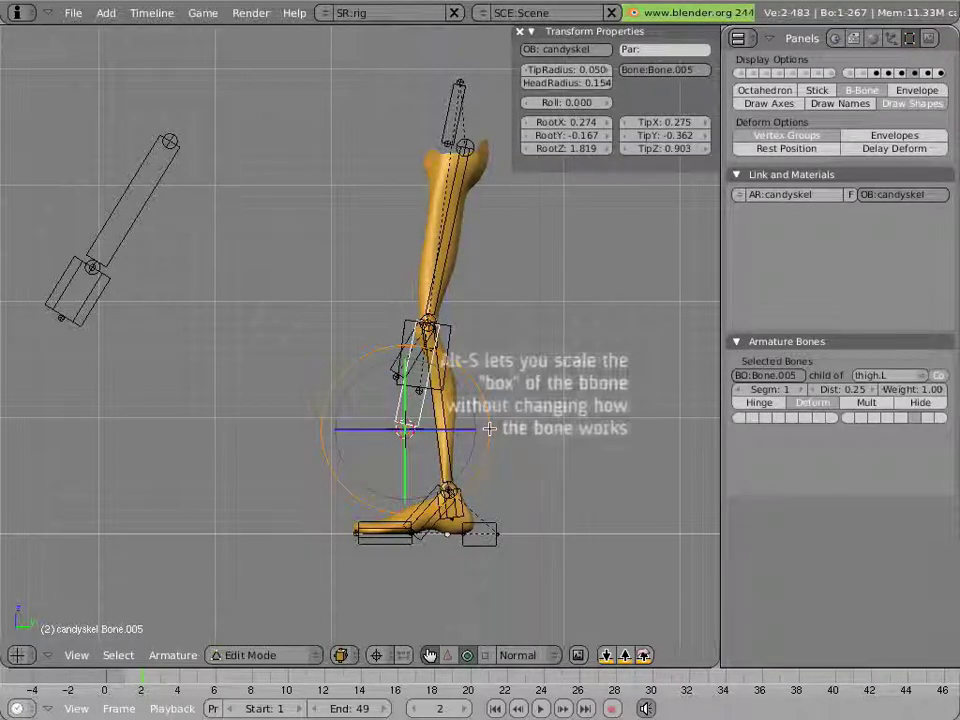
pyautogui.hotkey('alt', 's')
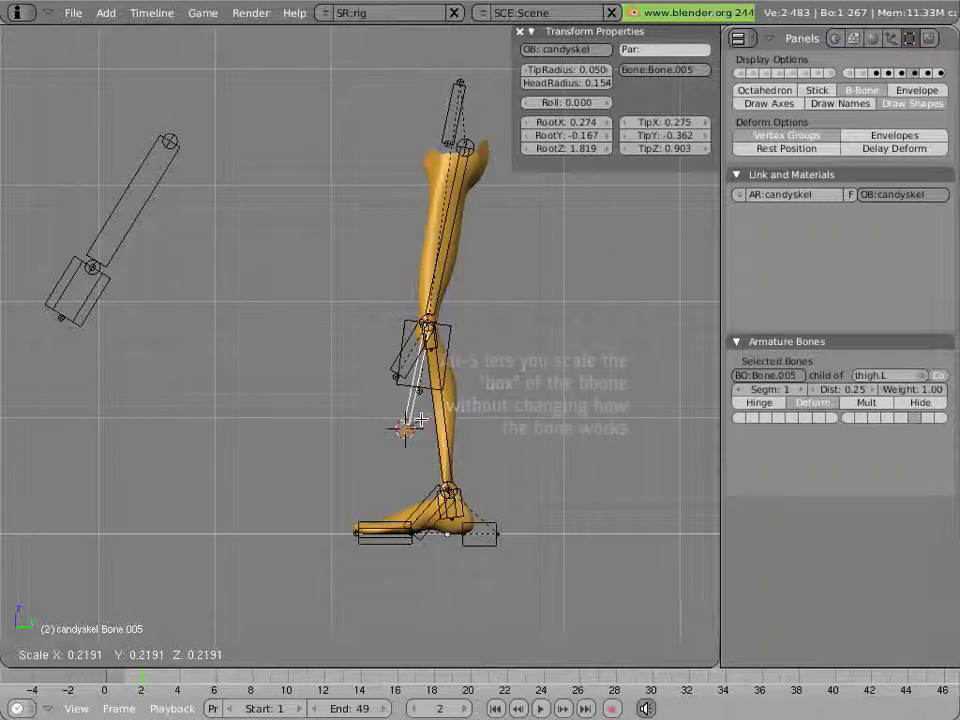
pyautogui.click(420, 422)
pyautogui.scroll(3, 506, 354)
pyautogui.keyDown('shift'); pyautogui.moveTo(424, 403); pyautogui.dragTo(356, 369, button='middle'); pyautogui.keyUp('shift')
# Snap the two dangling joints to the 3D cursor below the knee
pyautogui.press('a')
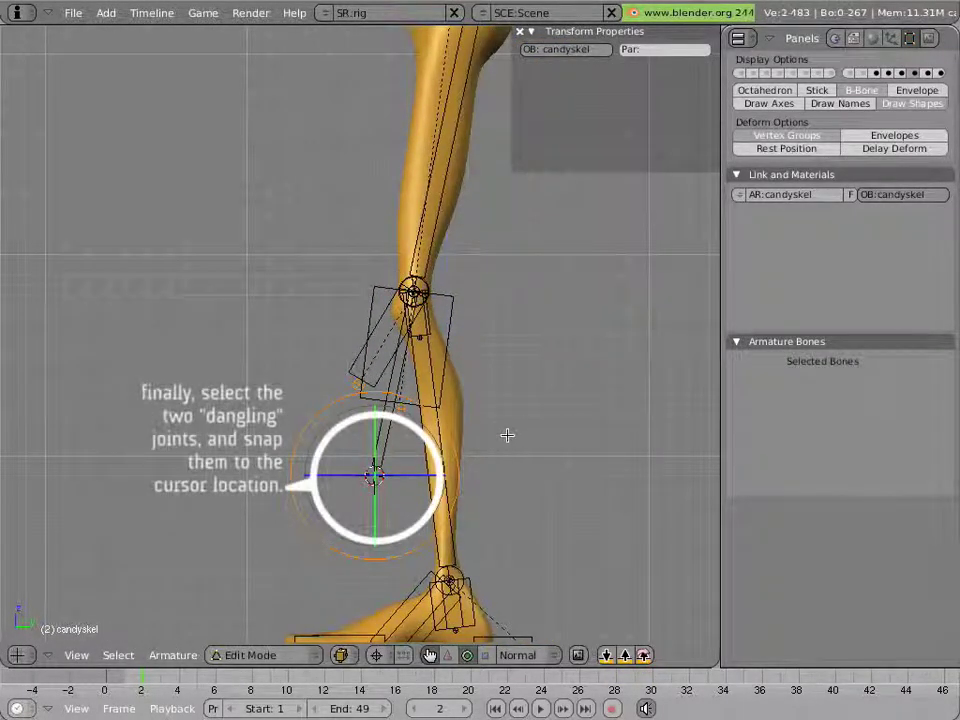
pyautogui.hotkey('shift', 's')
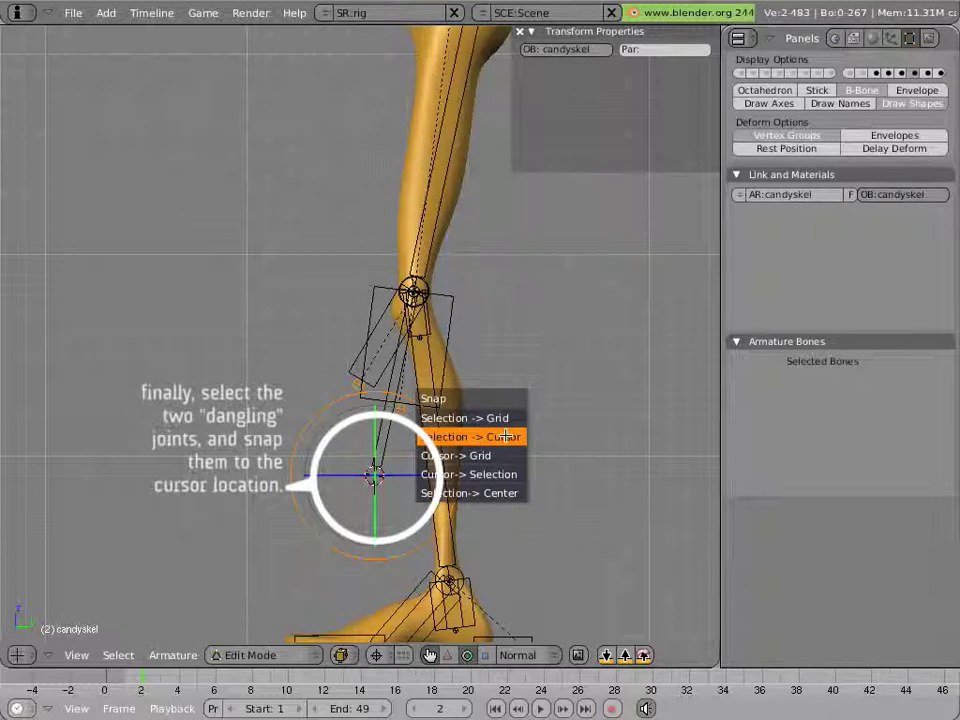
pyautogui.click(505, 436)
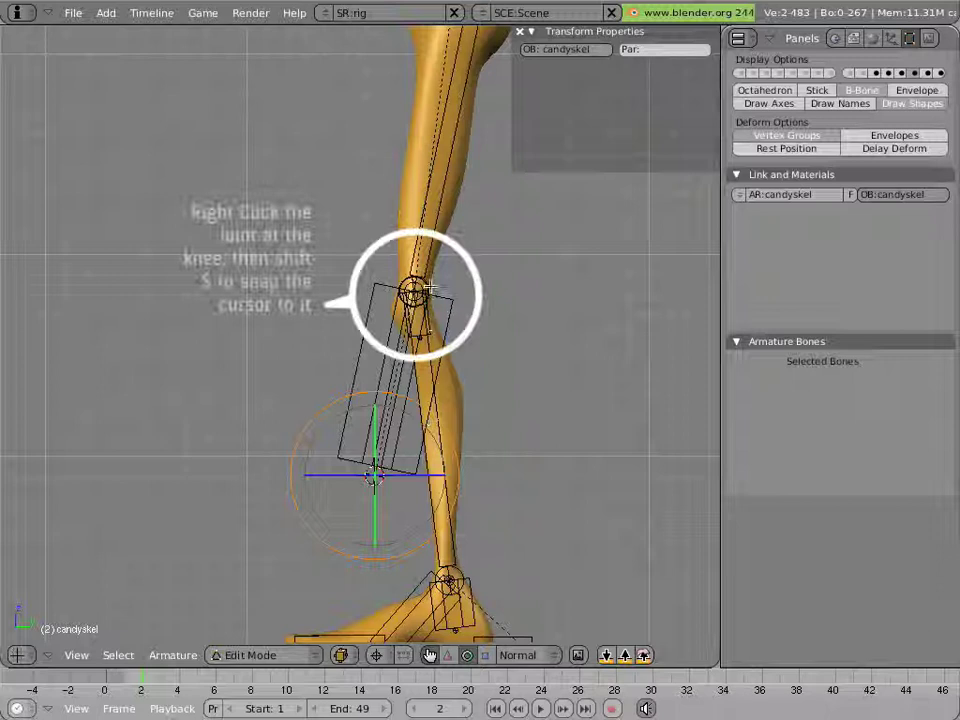
# Move the cursor to the knee and scale knee_parent.L and knee_stretch.L toward it (~0.61)
pyautogui.hotkey('shift', 's')
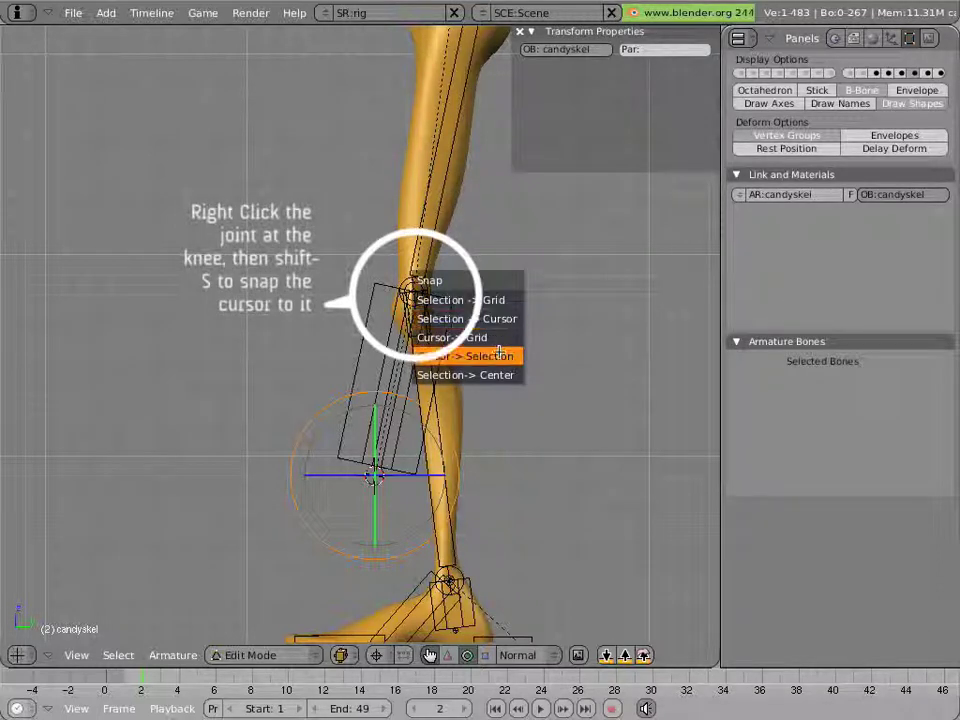
pyautogui.rightClick(412, 292)
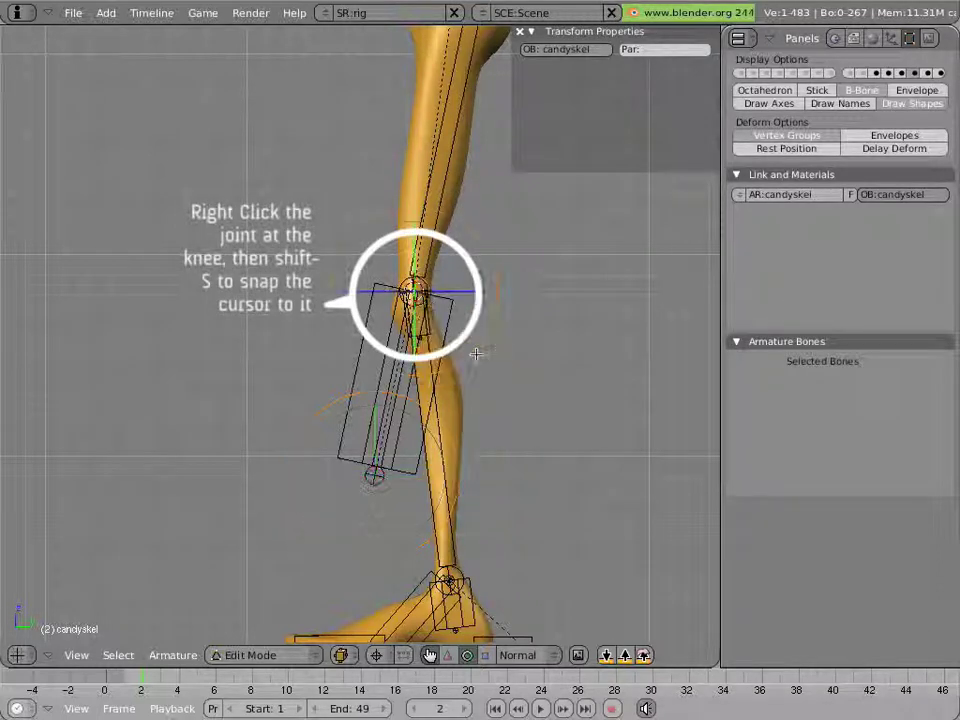
pyautogui.keyDown('shift'); pyautogui.rightClick(380, 375); pyautogui.keyUp('shift')
pyautogui.press('s')
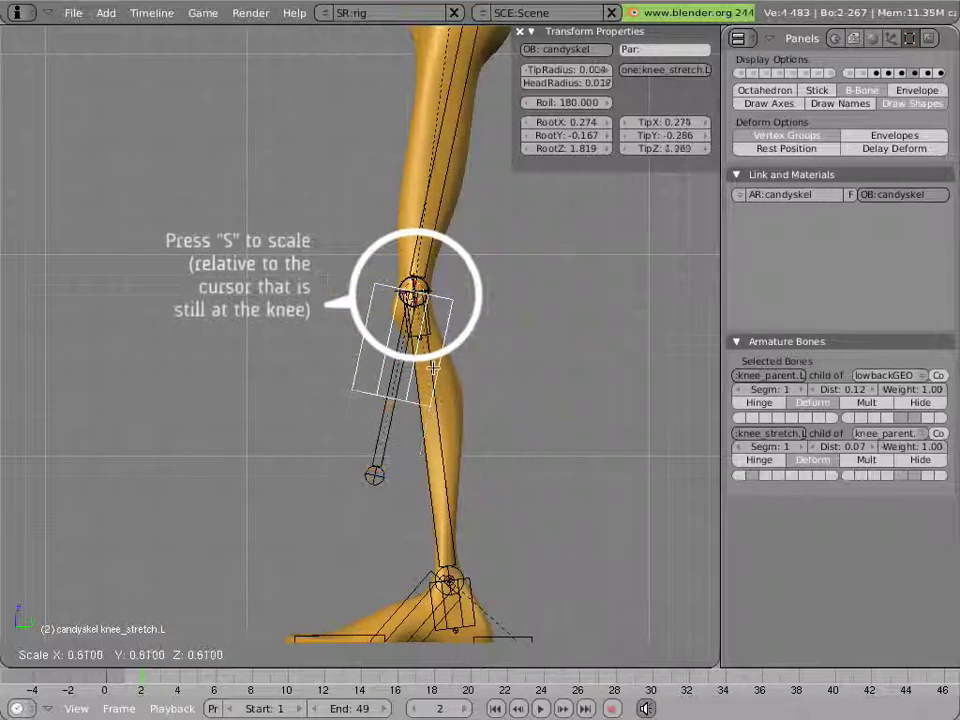
pyautogui.click(432, 370)
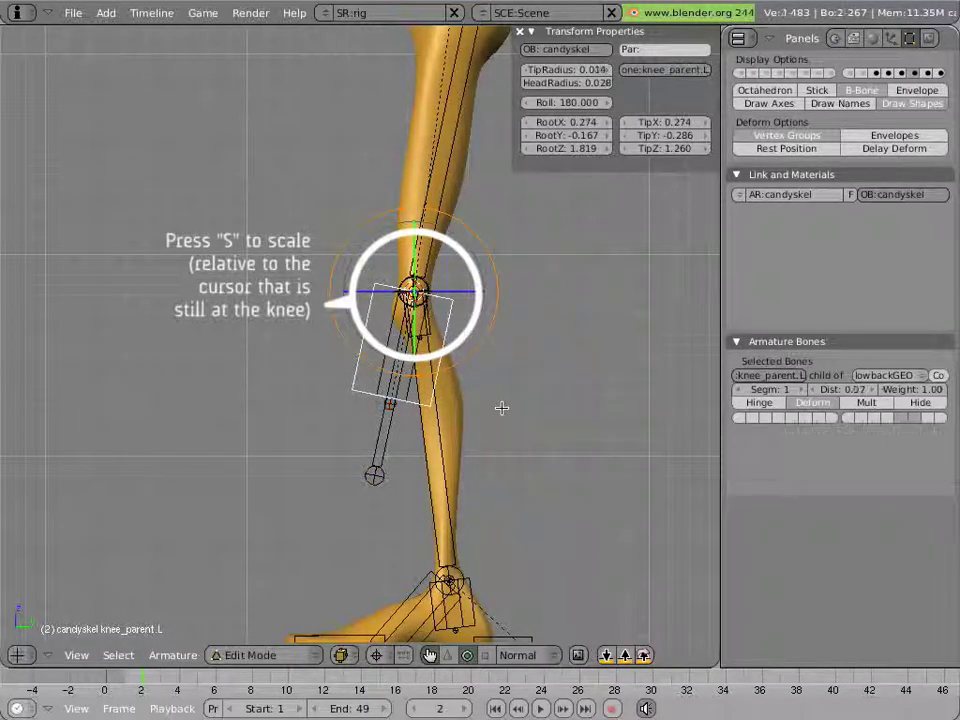
pyautogui.press('s')
pyautogui.click(478, 340)
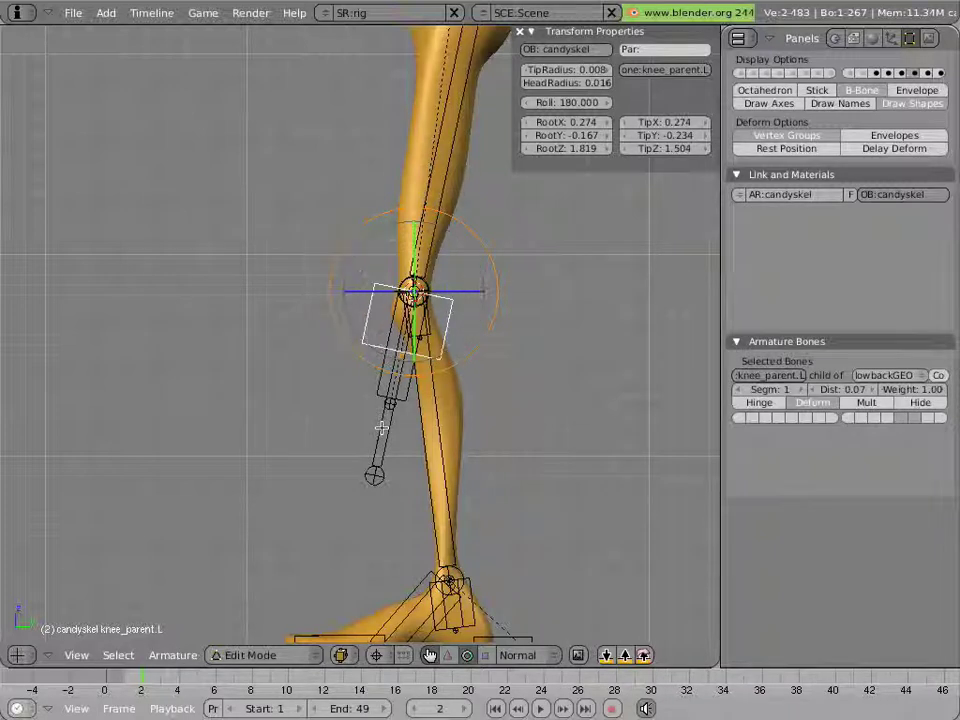
# Duplicate Bone.005 in place as Bone.006
pyautogui.rightClick(376, 466)
pyautogui.rightClick(403, 352)
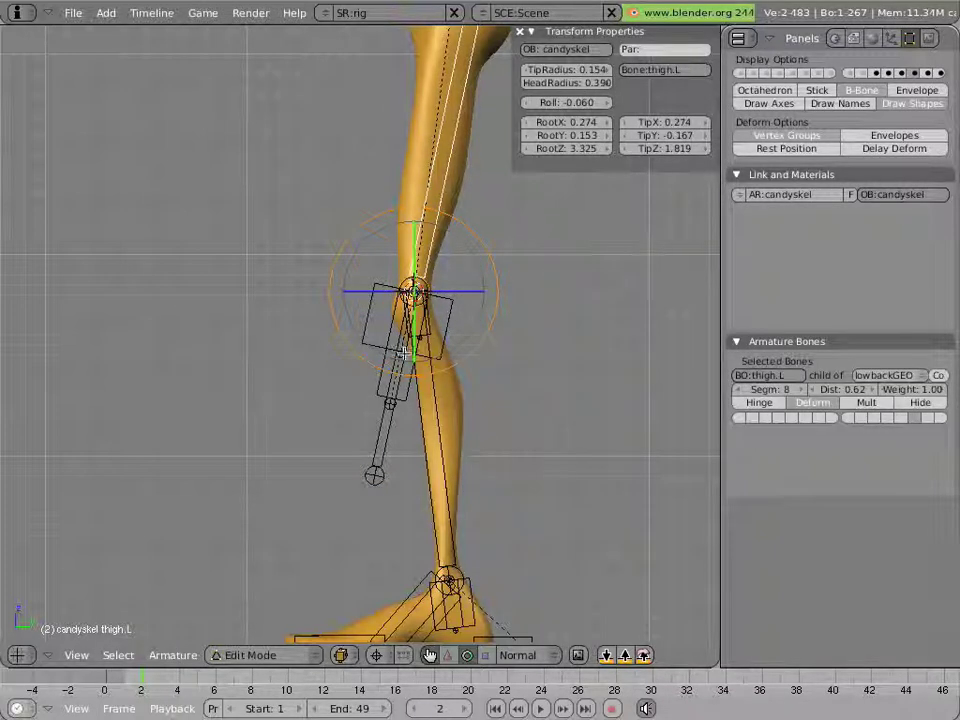
pyautogui.rightClick(398, 397)
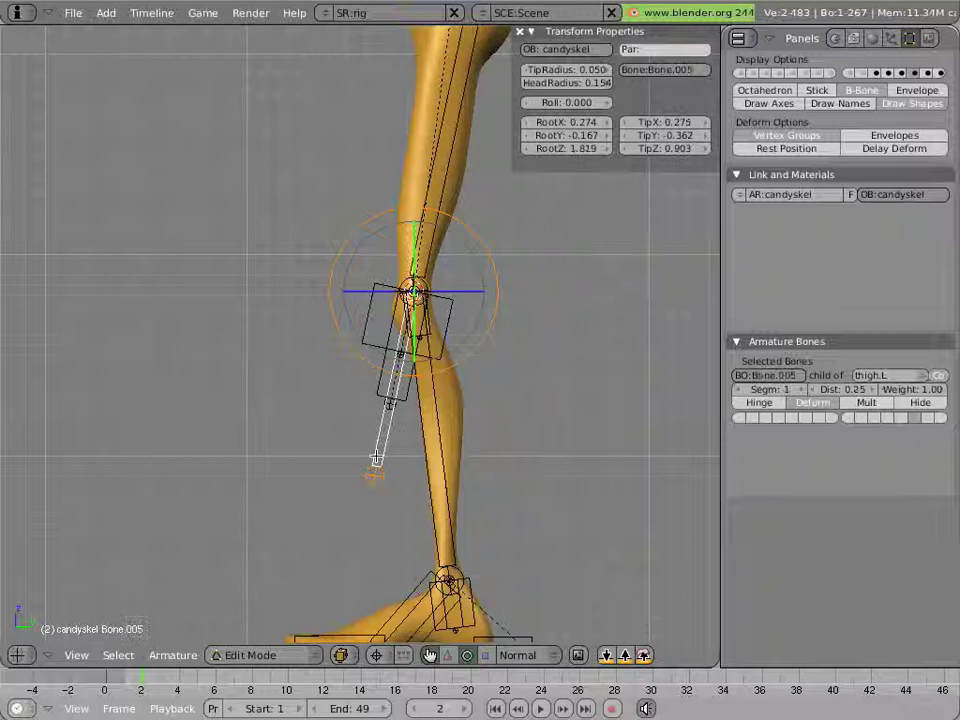
pyautogui.rightClick(435, 445)
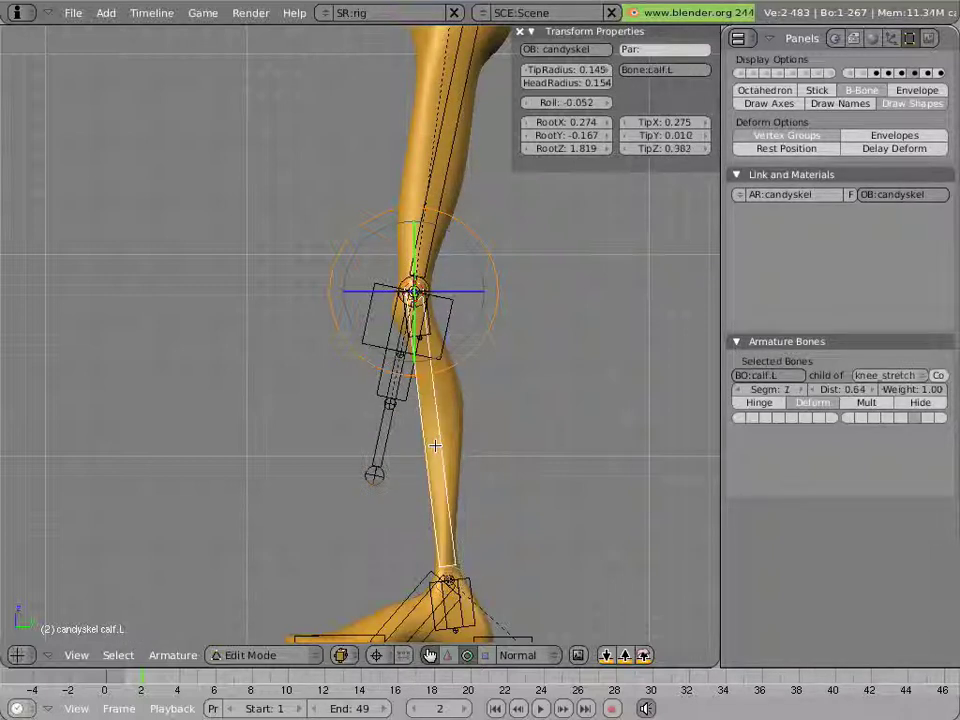
pyautogui.rightClick(390, 443)
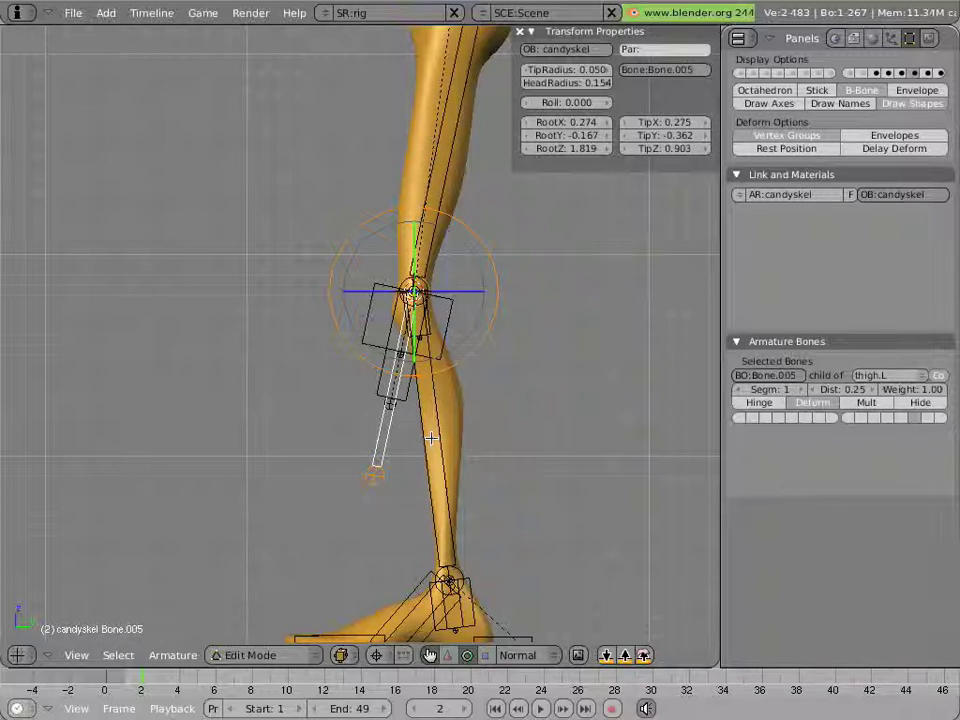
pyautogui.hotkey('shift', 'd')
pyautogui.rightClick(372, 400)
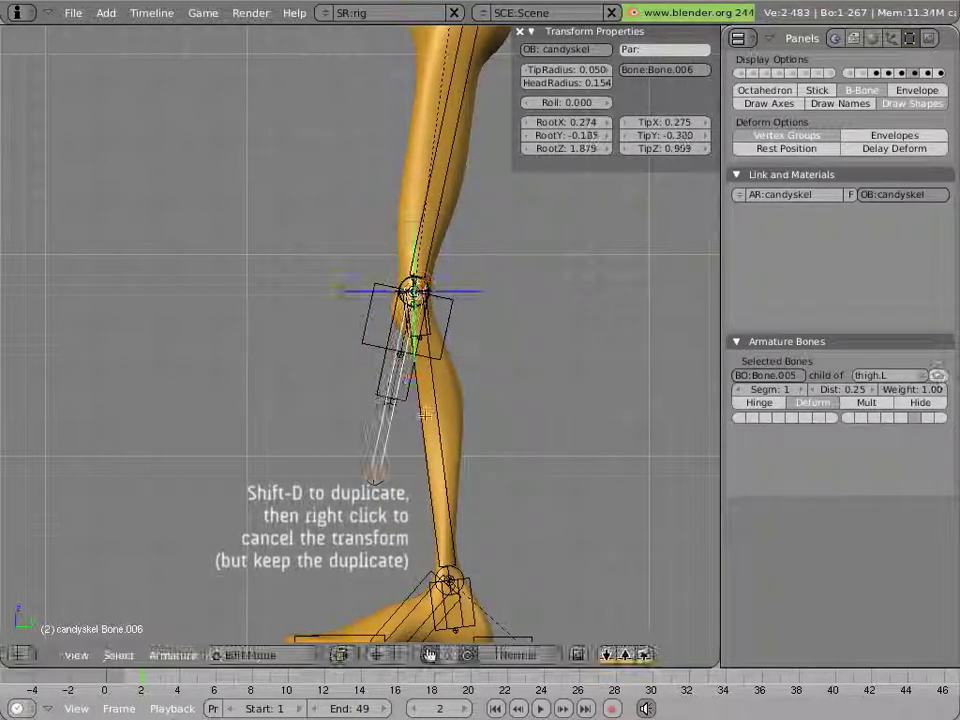
# Resize Bone.006's B-Bone display box, enlarging then shrinking it
pyautogui.hotkey('alt', 's')
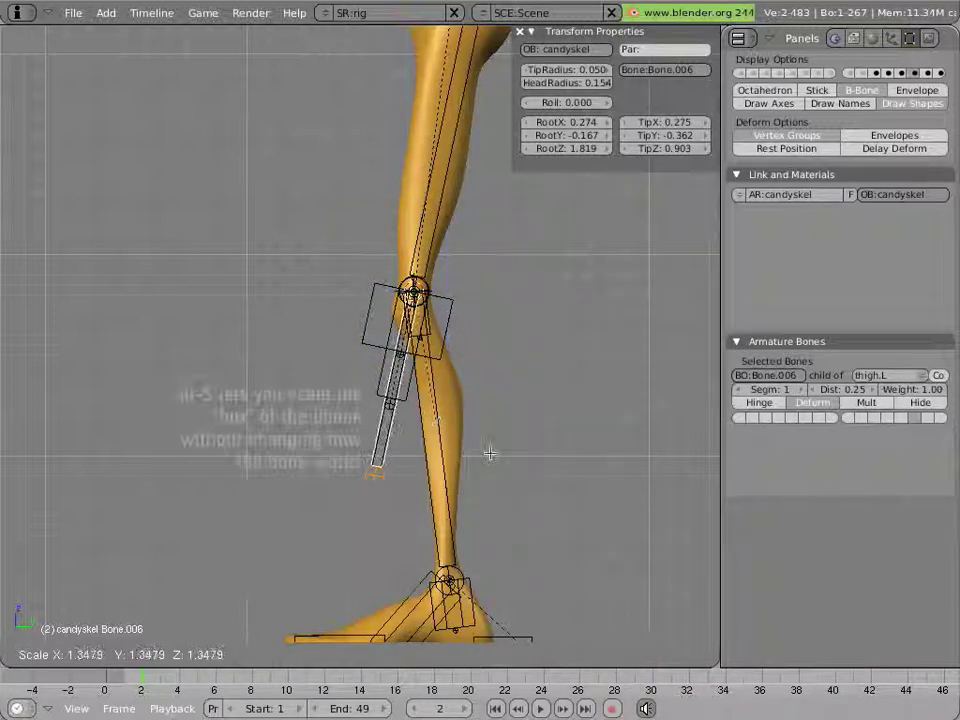
pyautogui.click(561, 497)
pyautogui.hotkey('alt', 's')
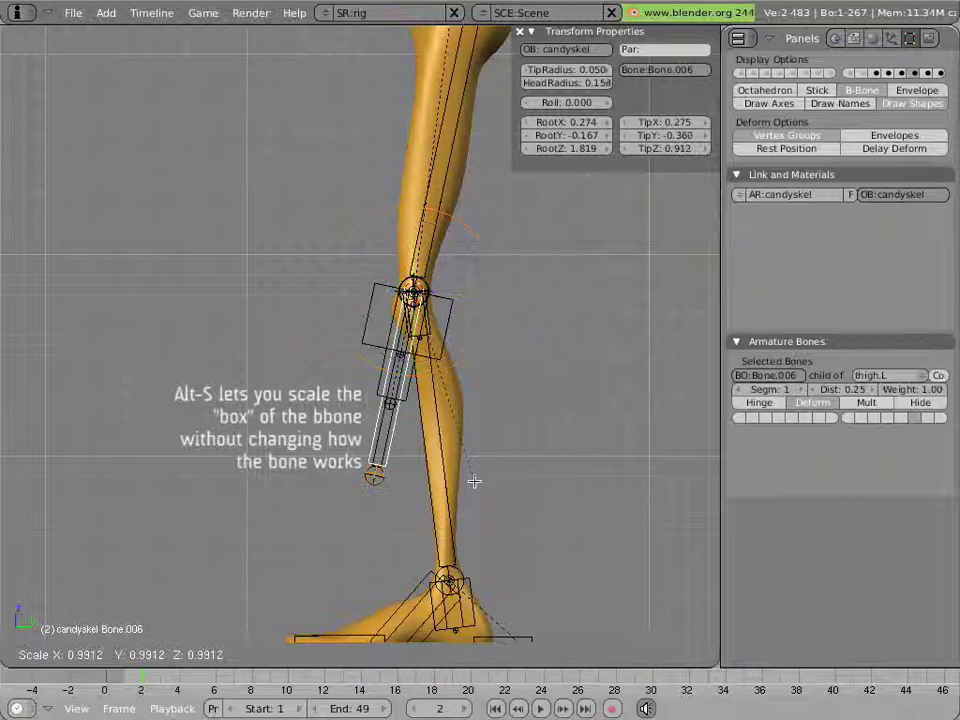
pyautogui.click(464, 451)
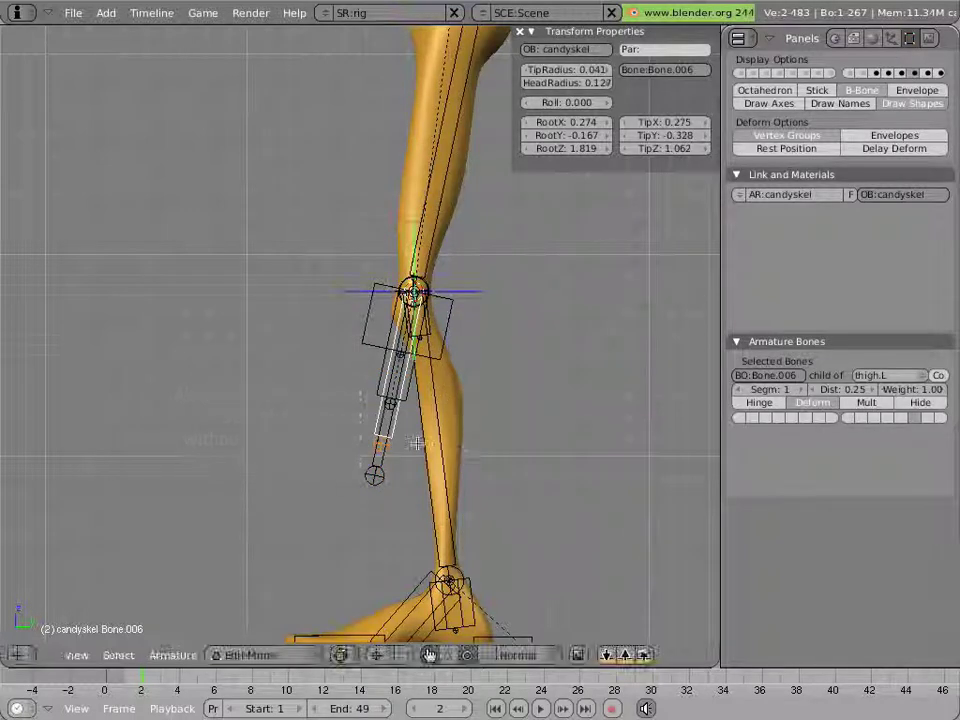
# Parent Bone.006 to calf.L with Keep Offset
pyautogui.keyDown('shift'); pyautogui.rightClick(427, 438); pyautogui.keyUp('shift')
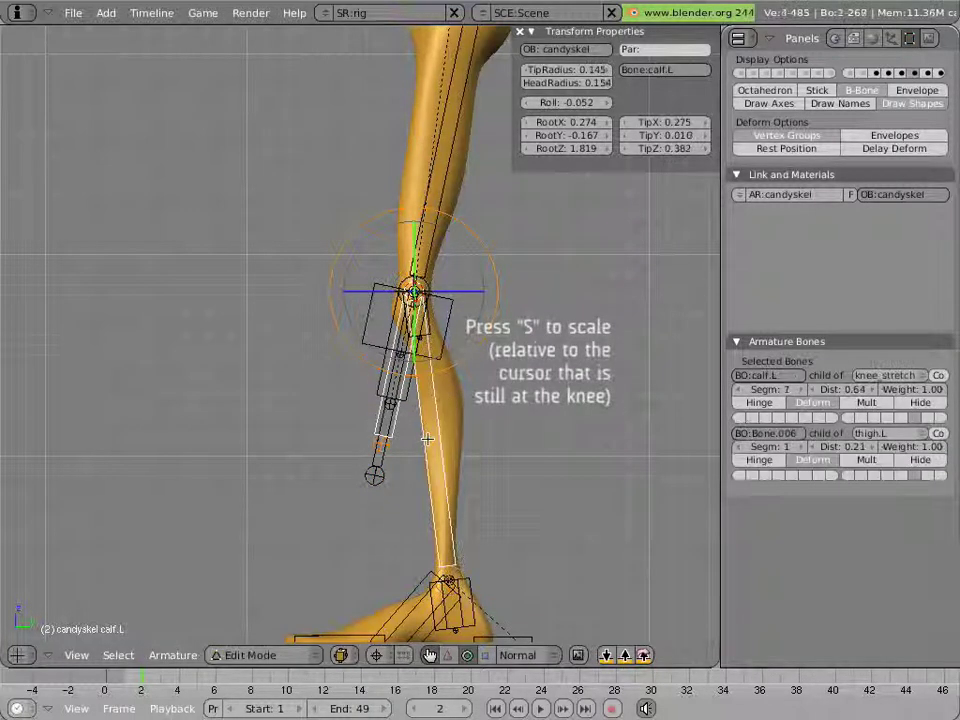
pyautogui.hotkey('ctrl', 'p')
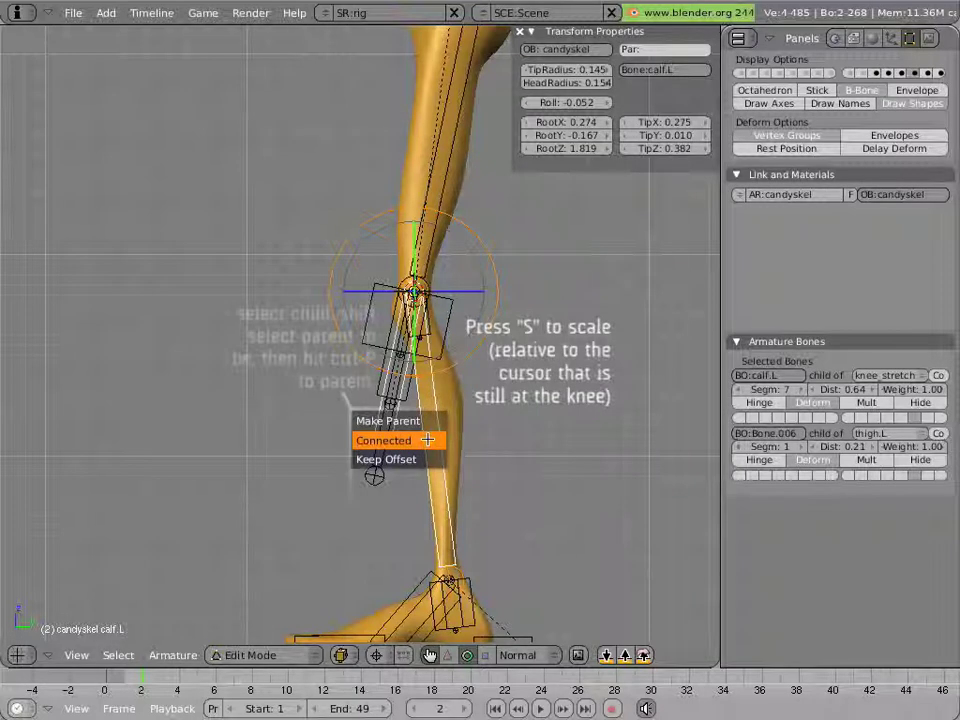
pyautogui.click(427, 456)
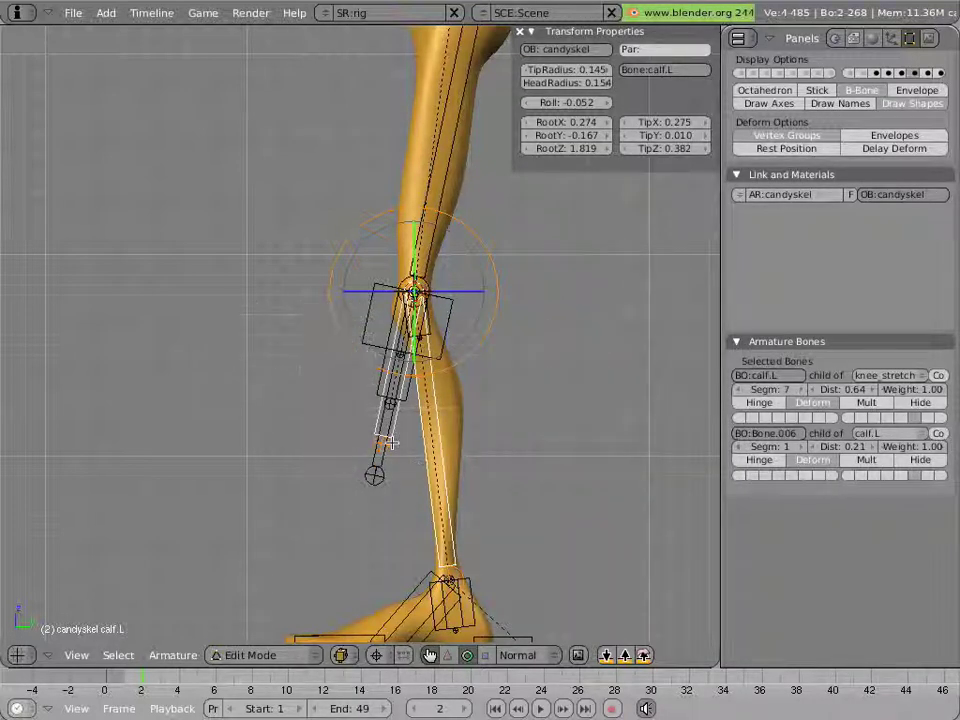
# Rename Bone.005 to thightwist.L and Bone.006 to knee_follower.L
pyautogui.rightClick(400, 432)
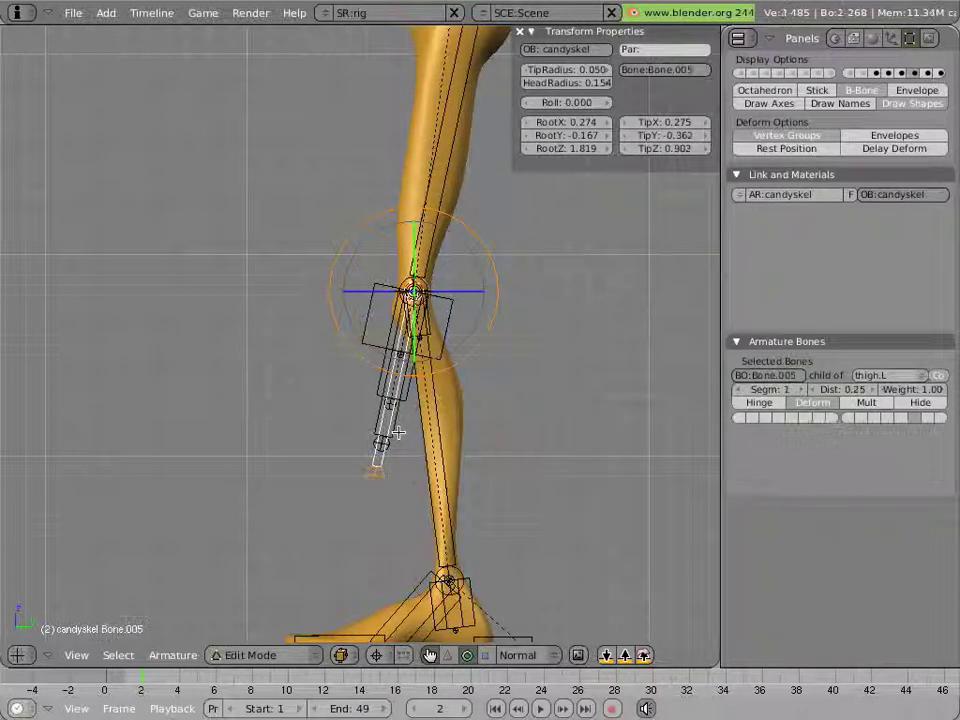
pyautogui.click(784, 377)
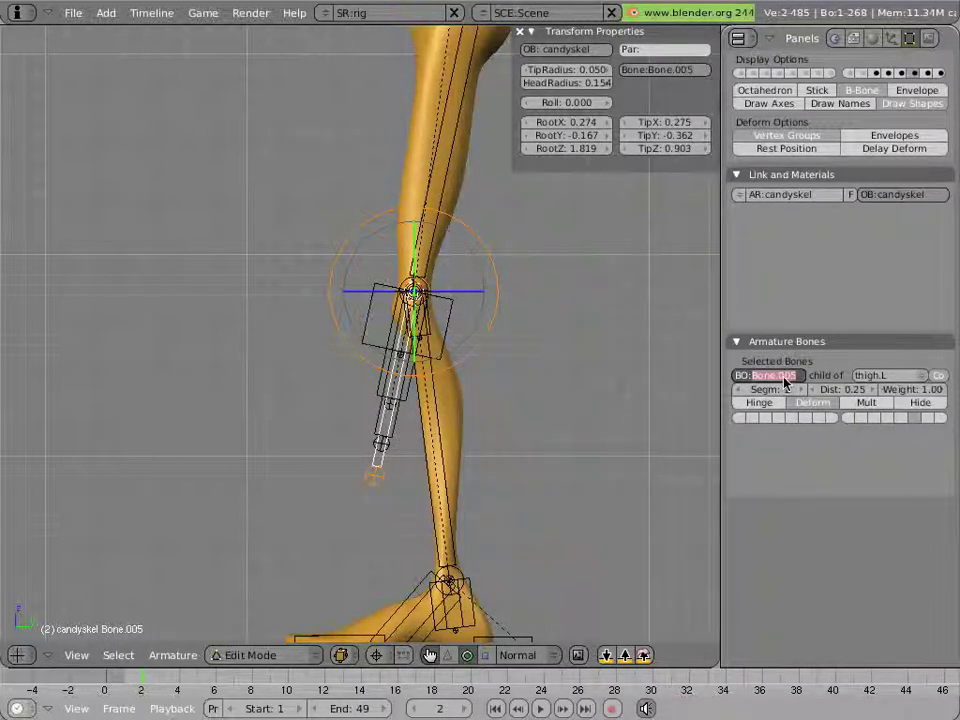
pyautogui.write('thigh')
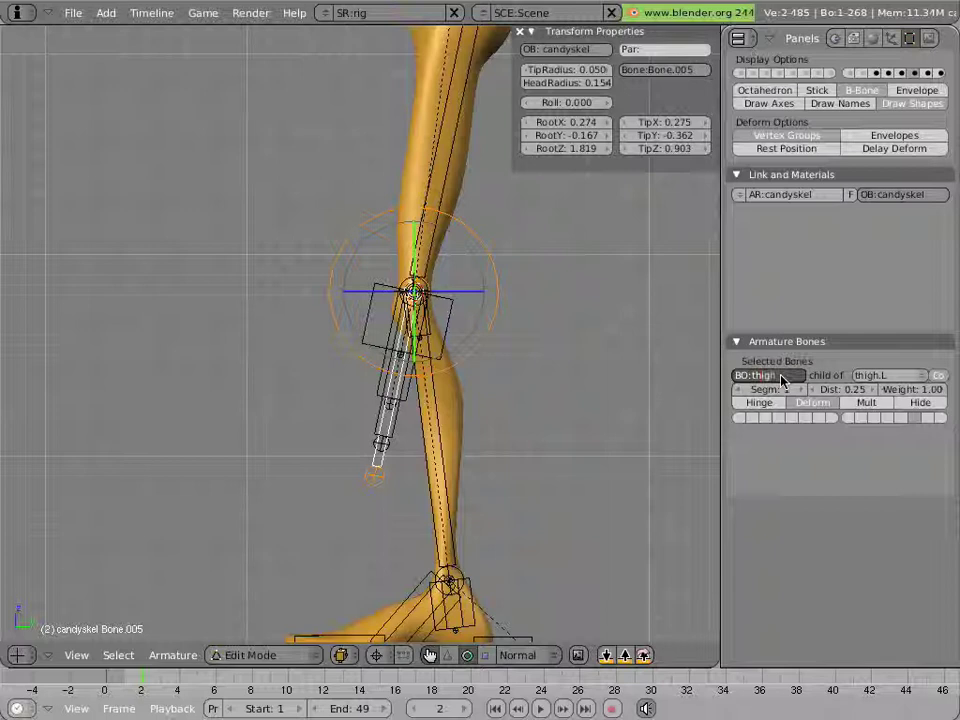
pyautogui.write('.L')
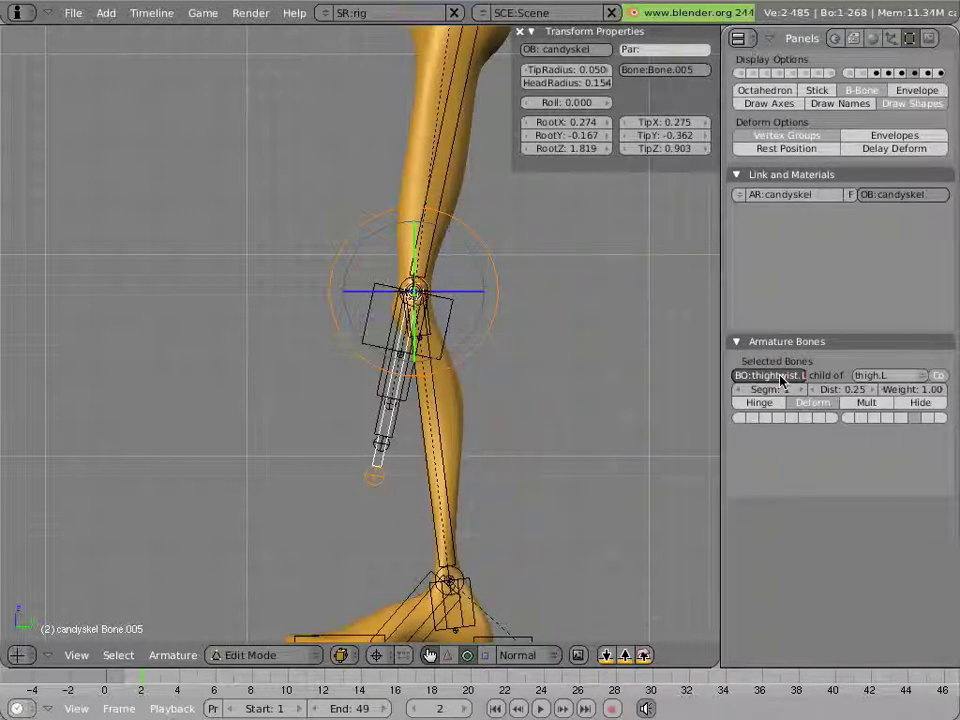
pyautogui.press('Return')
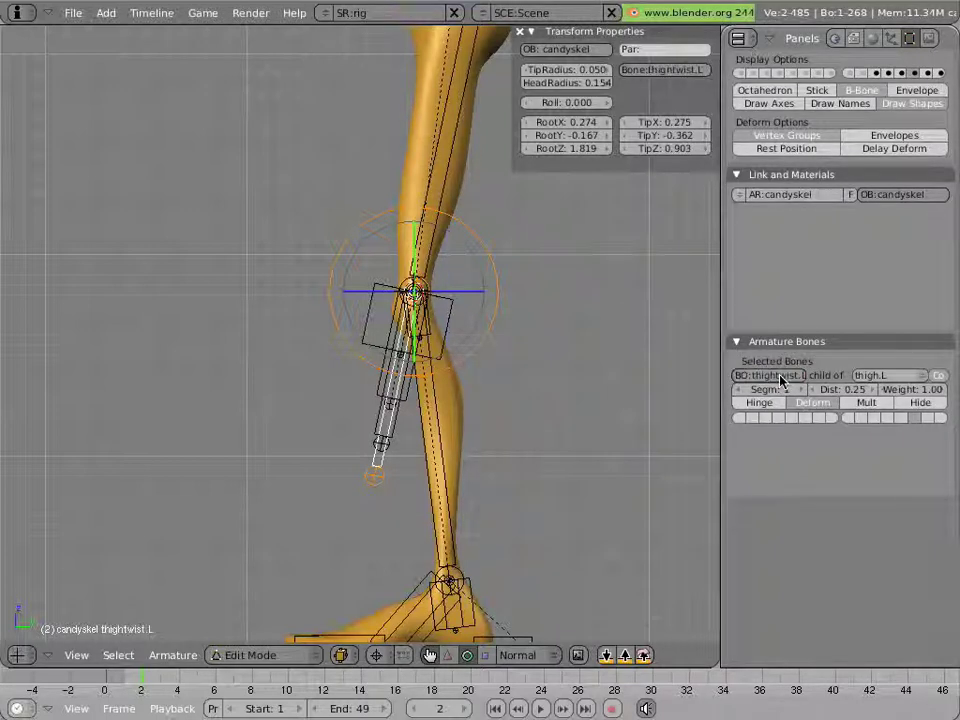
pyautogui.rightClick(397, 433)
pyautogui.click(768, 376)
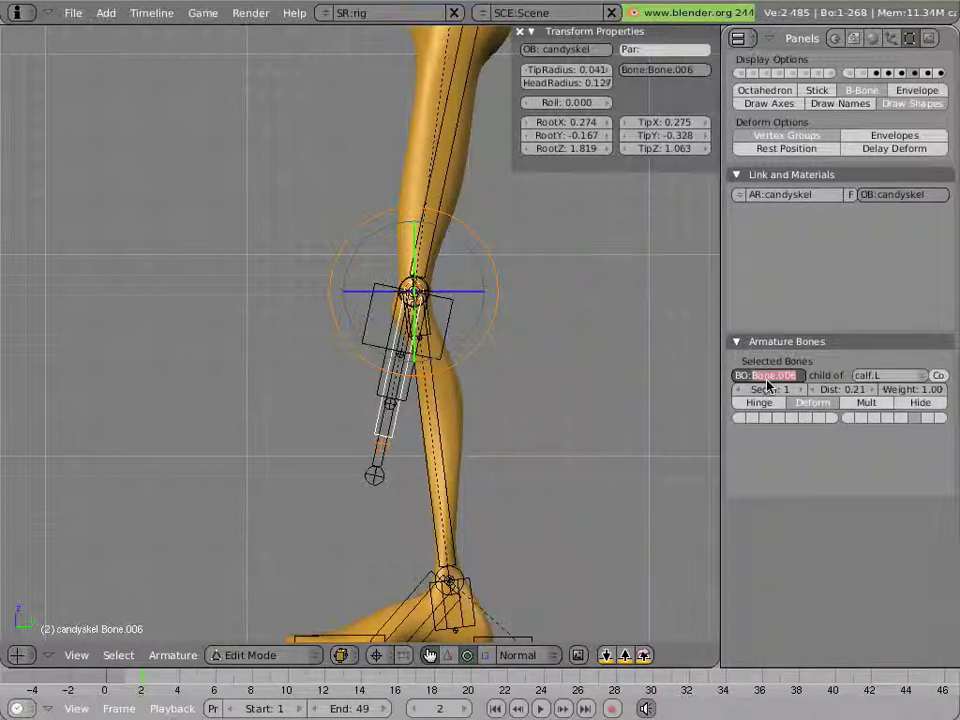
pyautogui.write('kn')
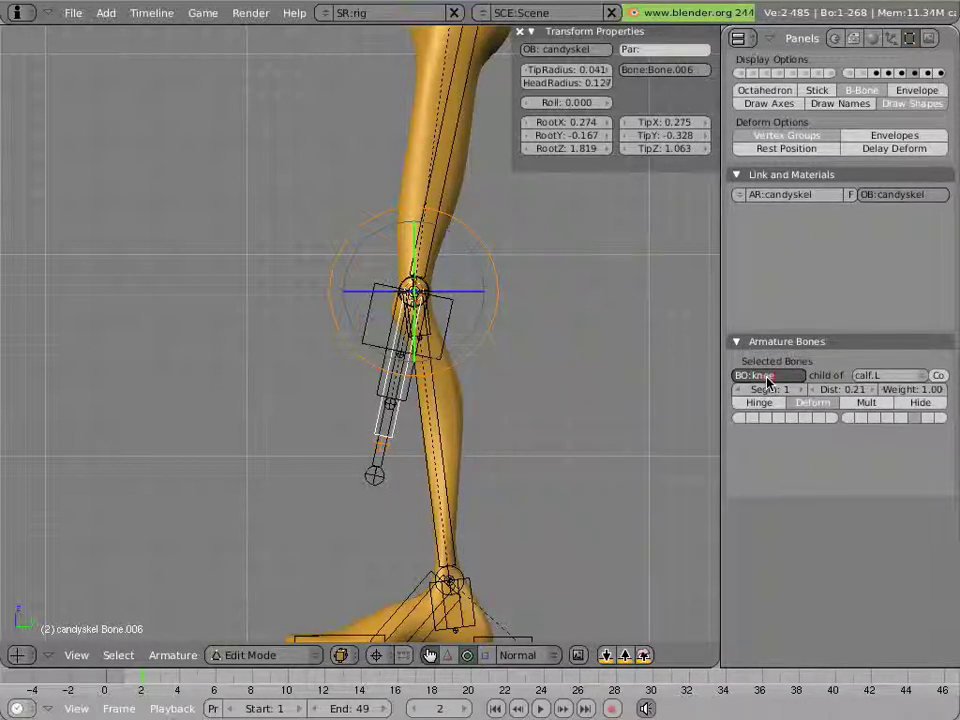
pyautogui.write('ee_follower')
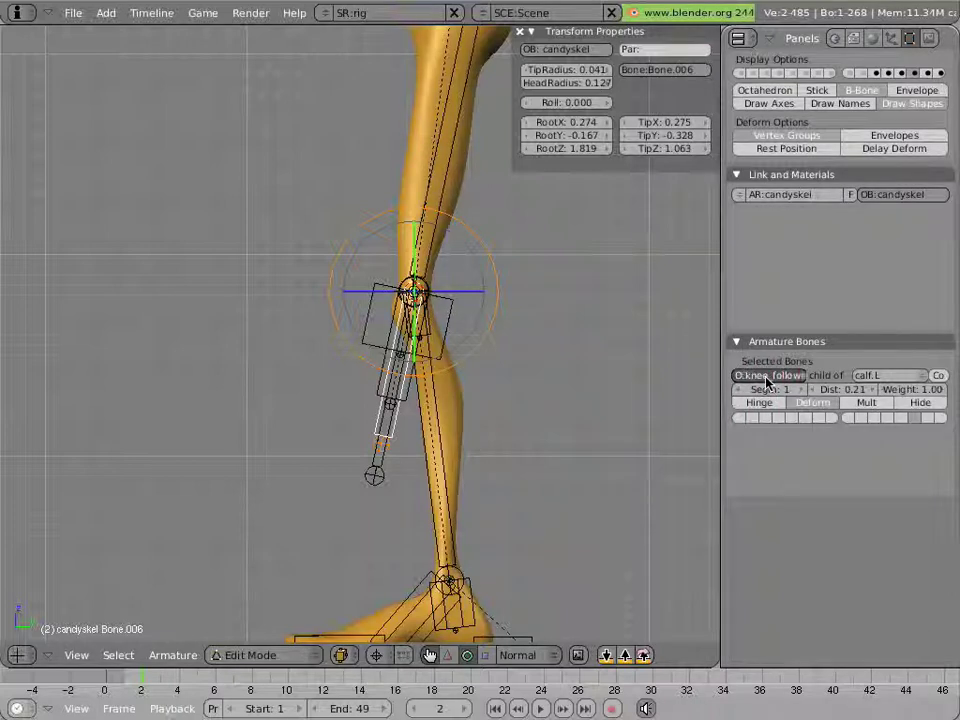
pyautogui.write('.L')
pyautogui.press('Return')
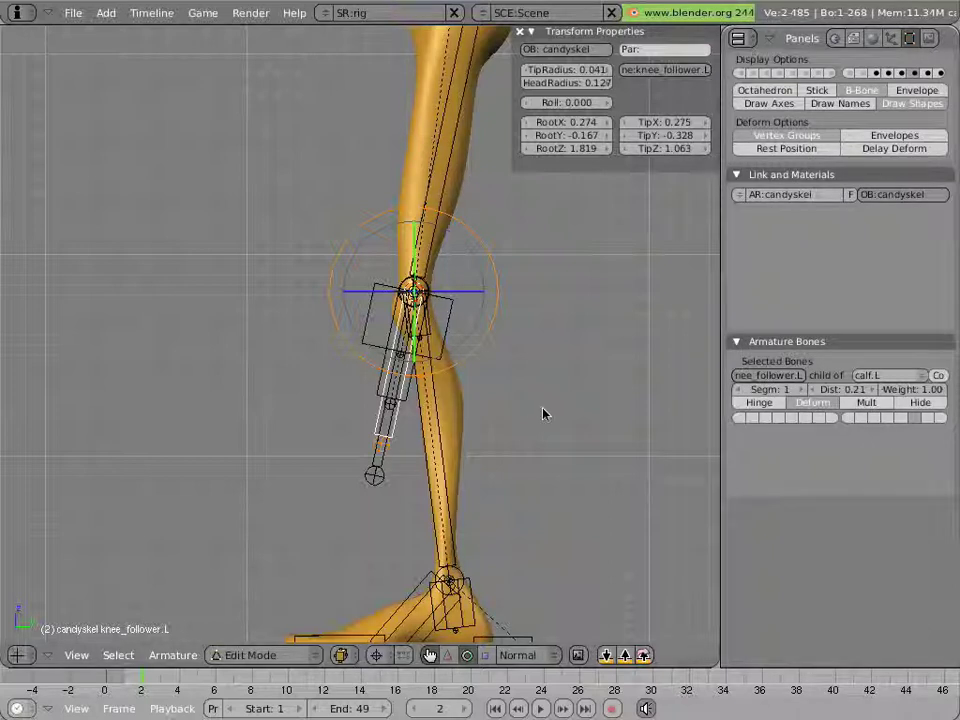
# In Pose Mode, add a Copy Rotation constraint to thightwist.L targeting knee_follower.L
pyautogui.hotkey('ctrl', 'Tab')
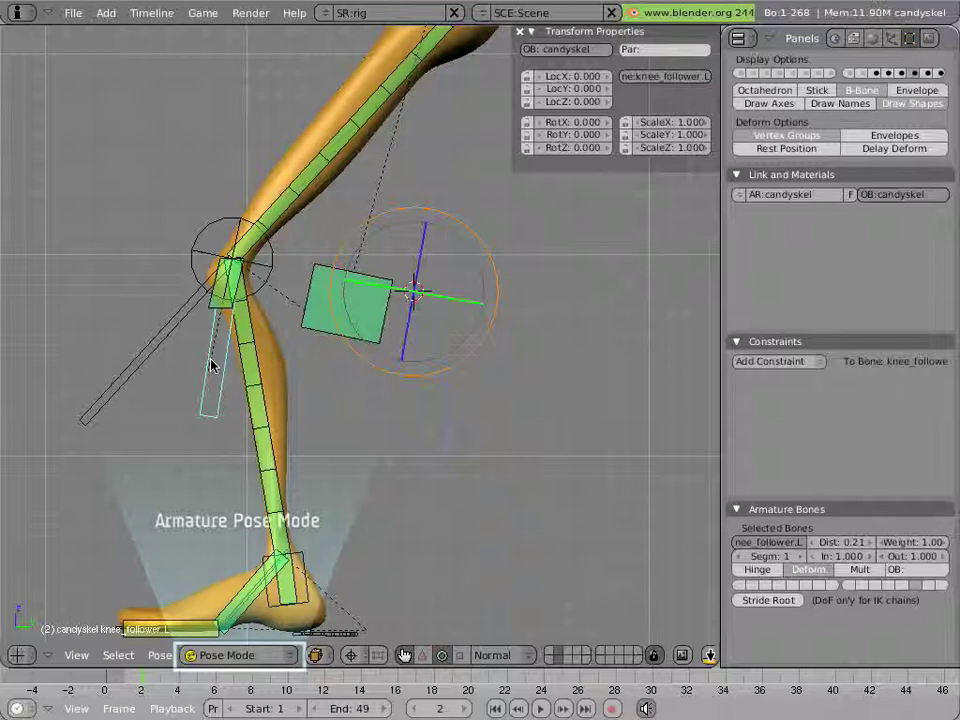
pyautogui.keyDown('shift'); pyautogui.rightClick(148, 348); pyautogui.keyUp('shift')
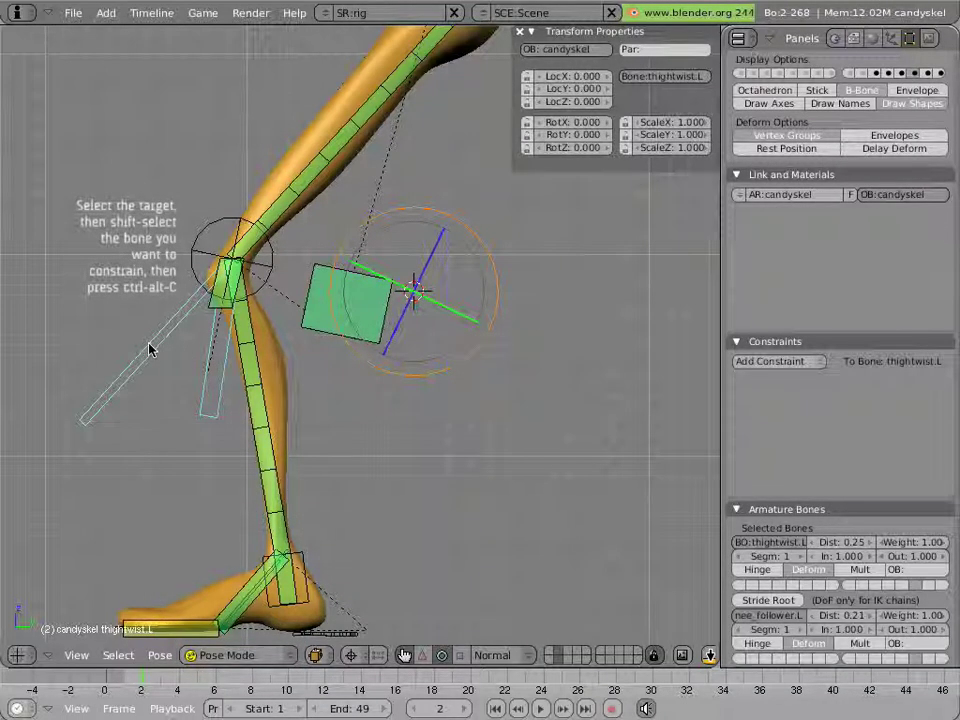
pyautogui.hotkey('ctrl', 'alt', 'c')
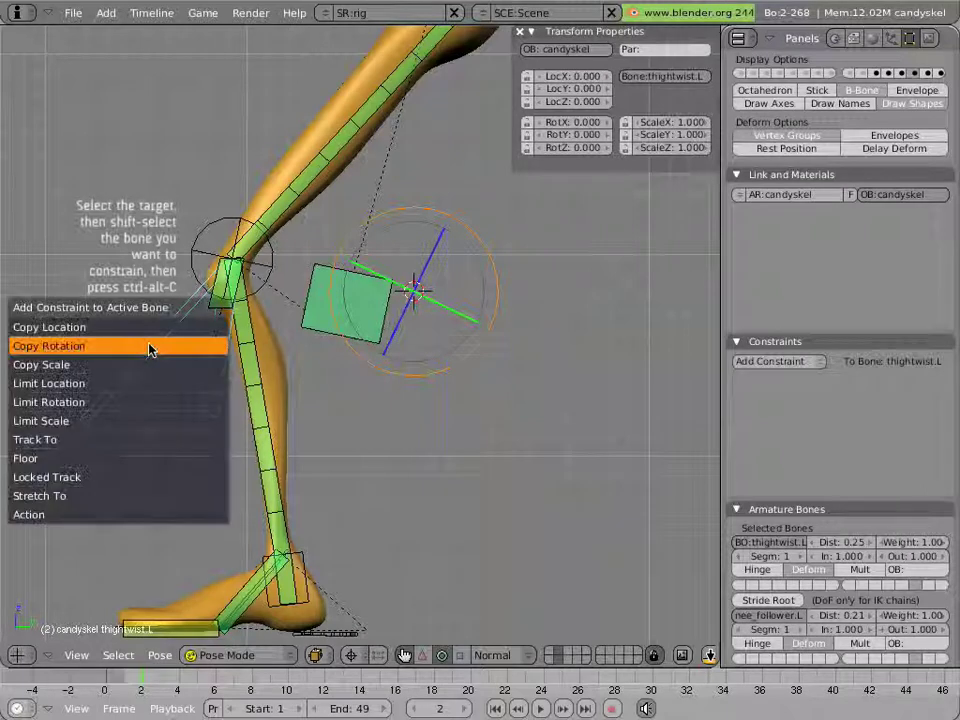
pyautogui.click(148, 348)
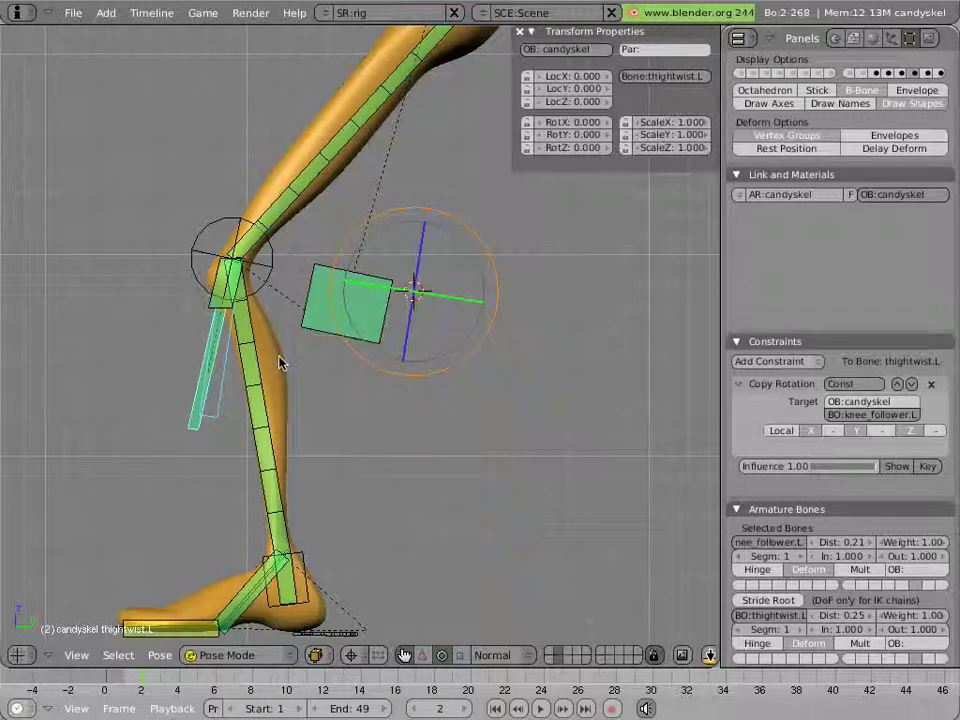
# Move foot.L down so the leg bends
pyautogui.scroll(-3, 317, 405)
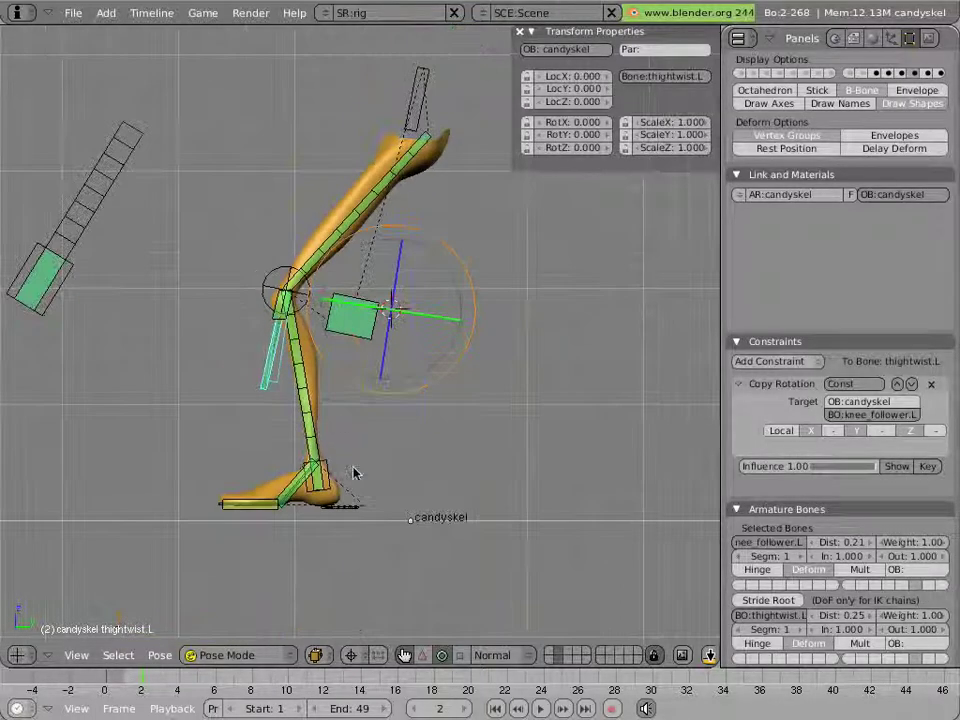
pyautogui.rightClick(350, 508)
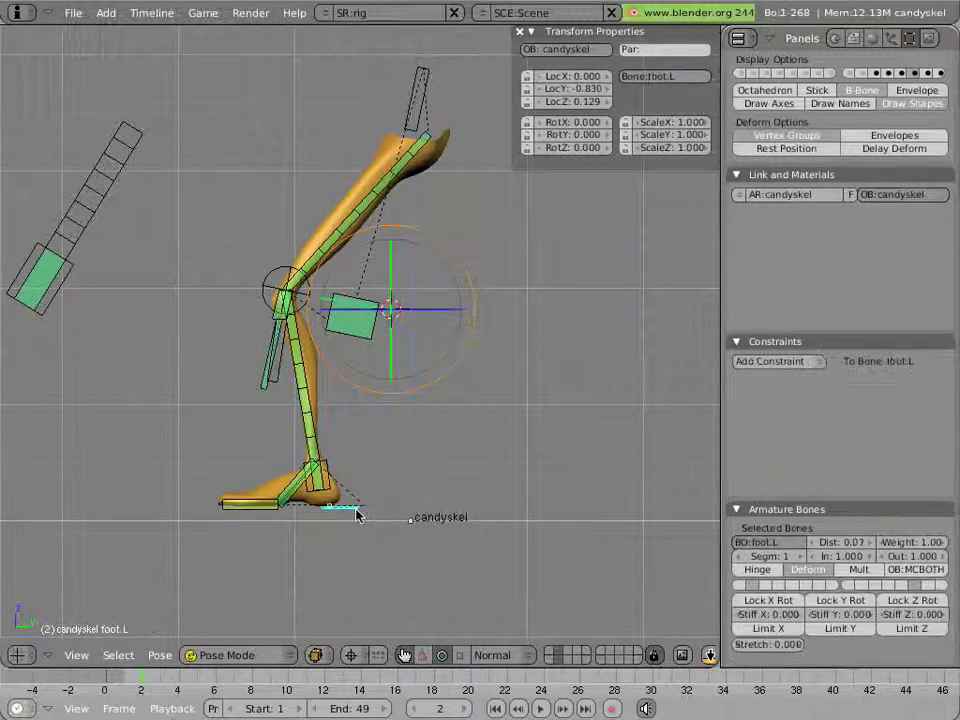
pyautogui.press('g')
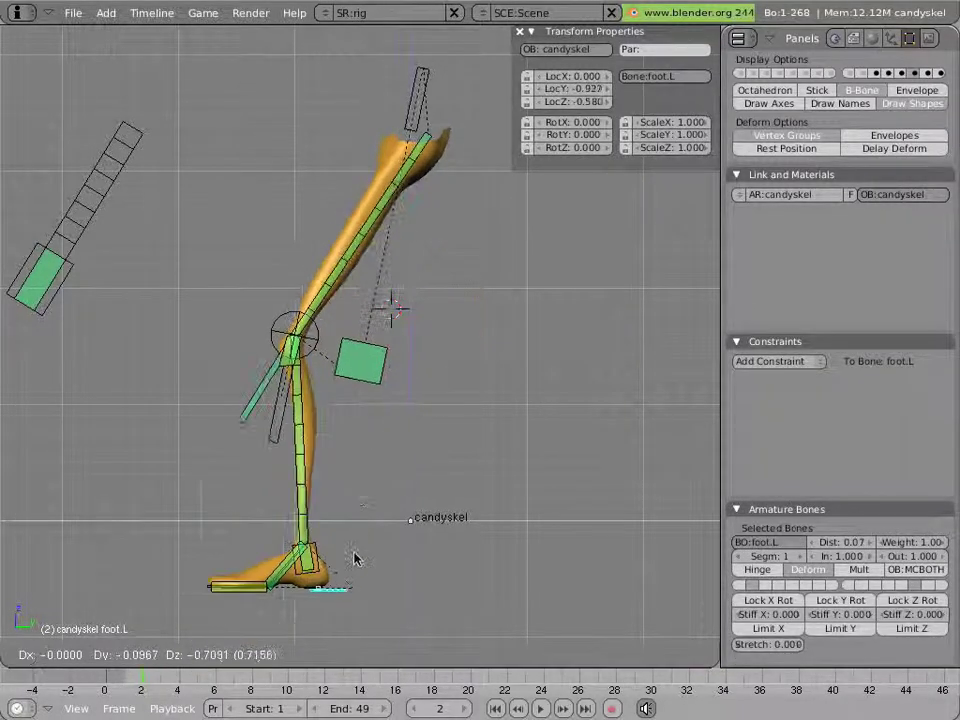
pyautogui.click(456, 439)
# Erase Bone.002, Bone.003 and Bone.004 in Edit Mode, then return to Pose Mode
pyautogui.rightClick(81, 201)
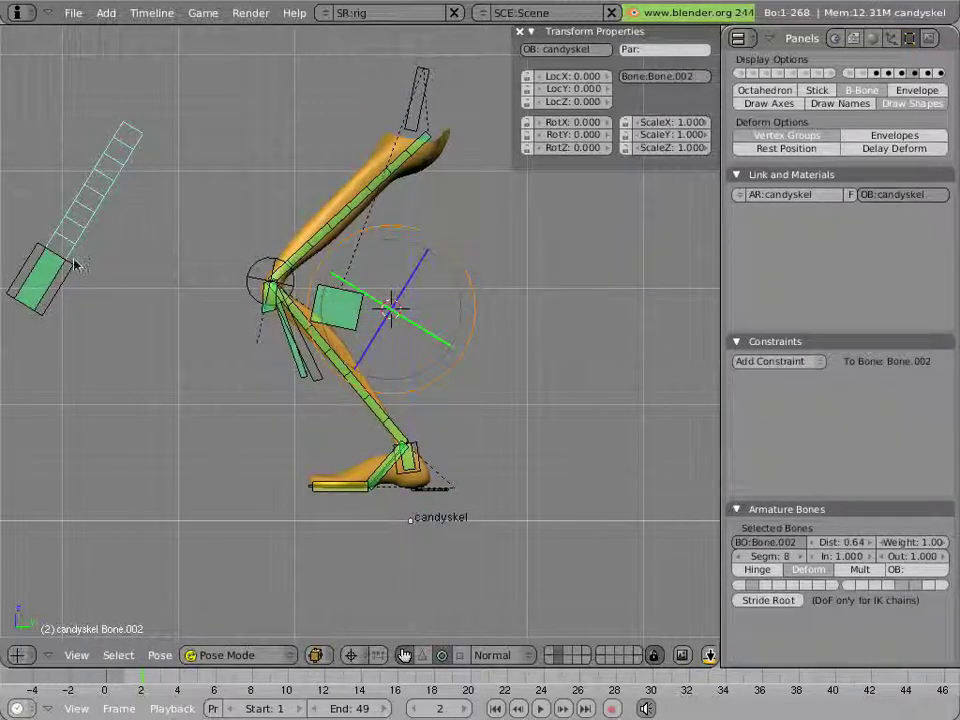
pyautogui.press('Tab')
pyautogui.keyDown('shift'); pyautogui.rightClick(35, 215); pyautogui.keyUp('shift')
pyautogui.keyDown('shift'); pyautogui.rightClick(45, 205); pyautogui.keyUp('shift')
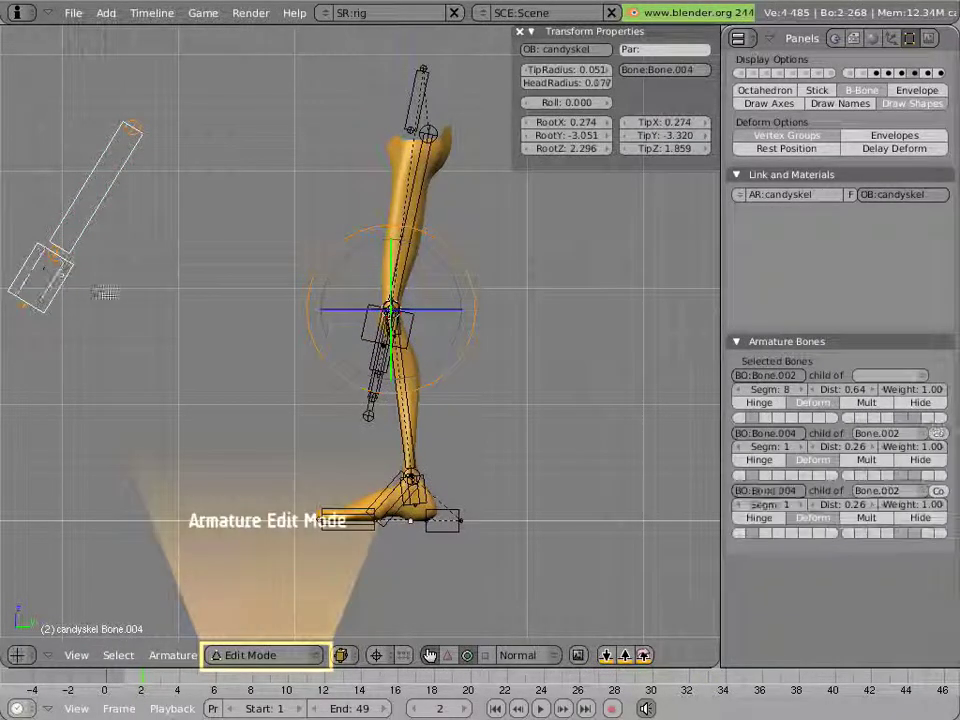
pyautogui.press('x')
pyautogui.click(109, 297)
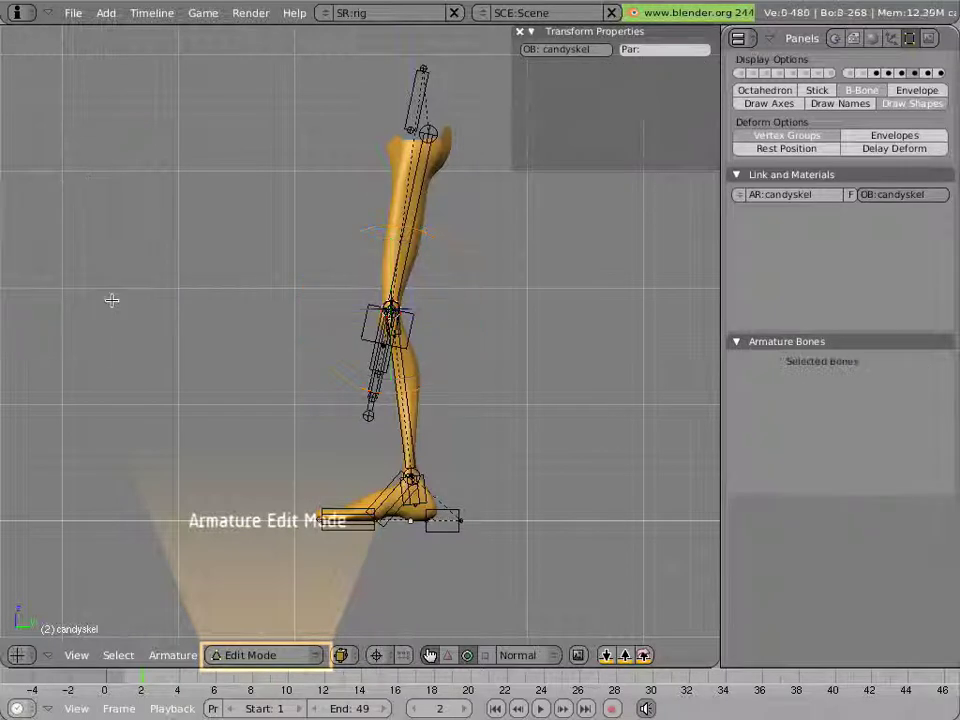
pyautogui.hotkey('ctrl', 'Tab')
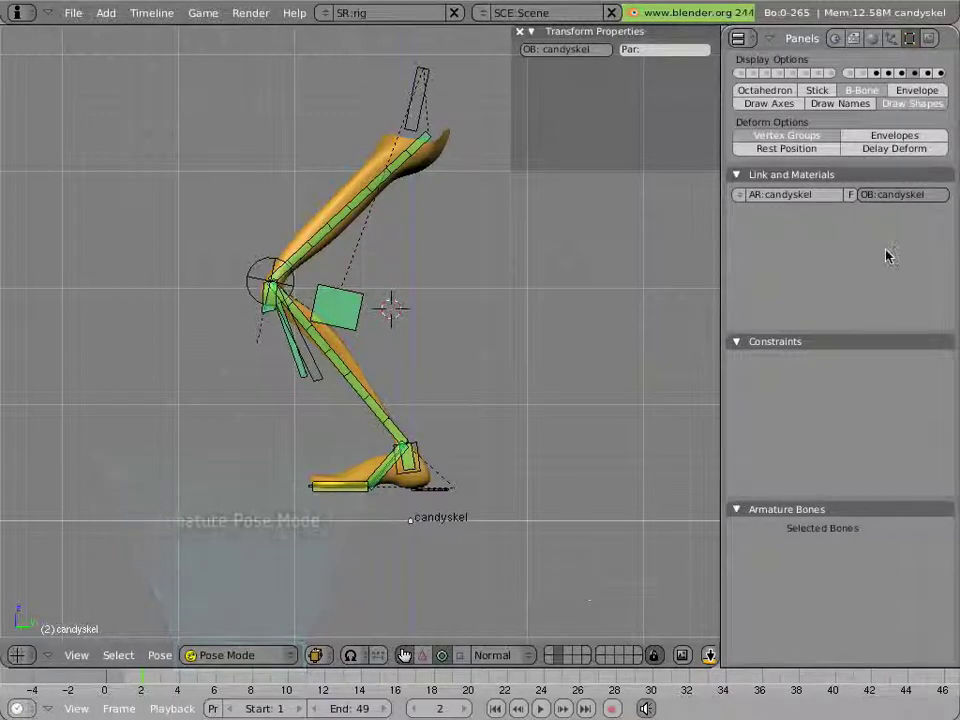
# Show the utility bones on layer 16 and select the dontouch bone
pyautogui.keyDown('shift'); pyautogui.click(938, 74); pyautogui.keyUp('shift')
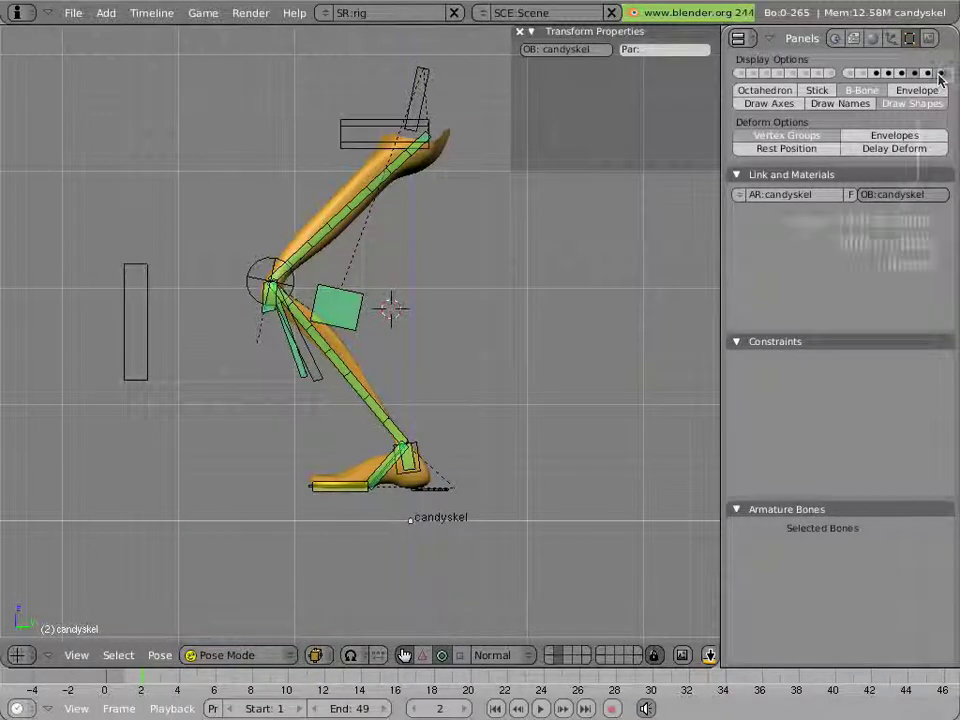
pyautogui.moveTo(360, 315); pyautogui.dragTo(474, 352, button='middle')
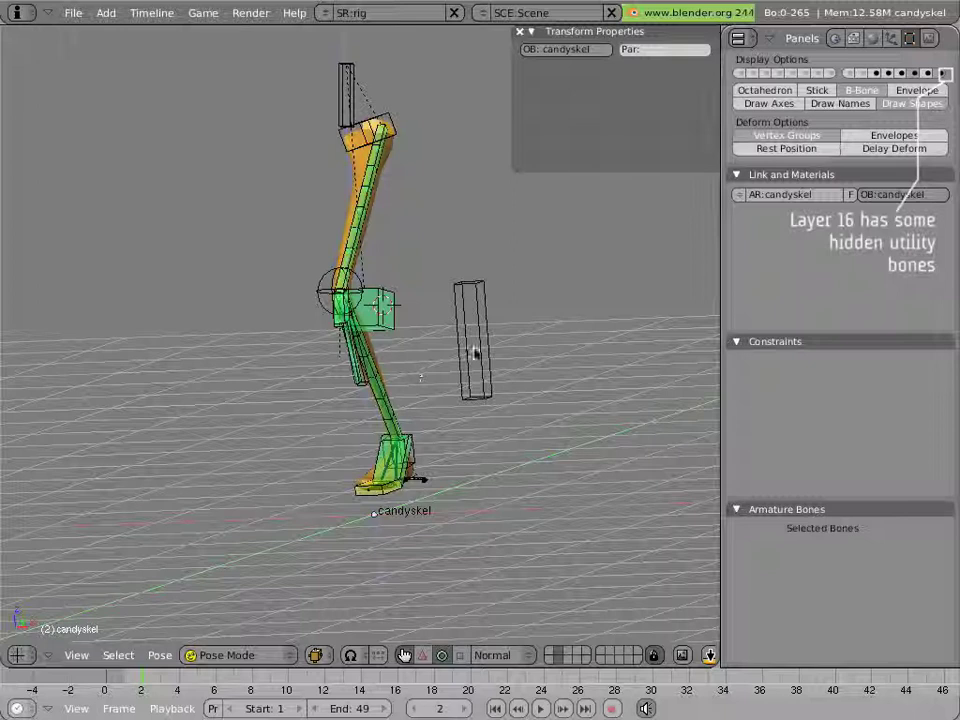
pyautogui.rightClick(474, 352)
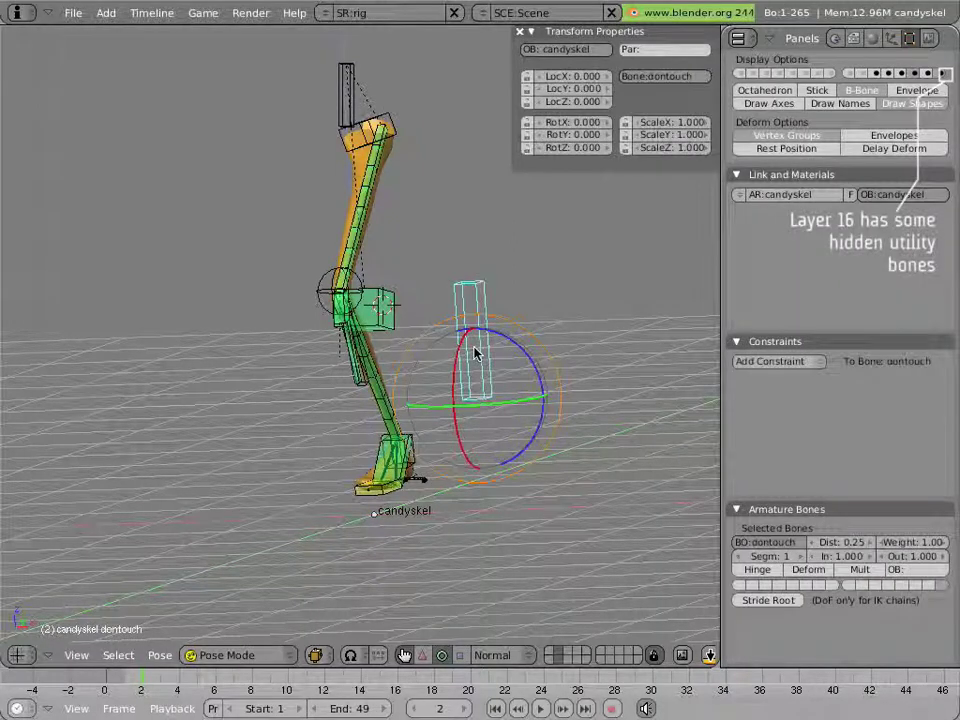
pyautogui.scroll(3, 321, 356)
pyautogui.moveTo(321, 356); pyautogui.dragTo(274, 336, button='middle')
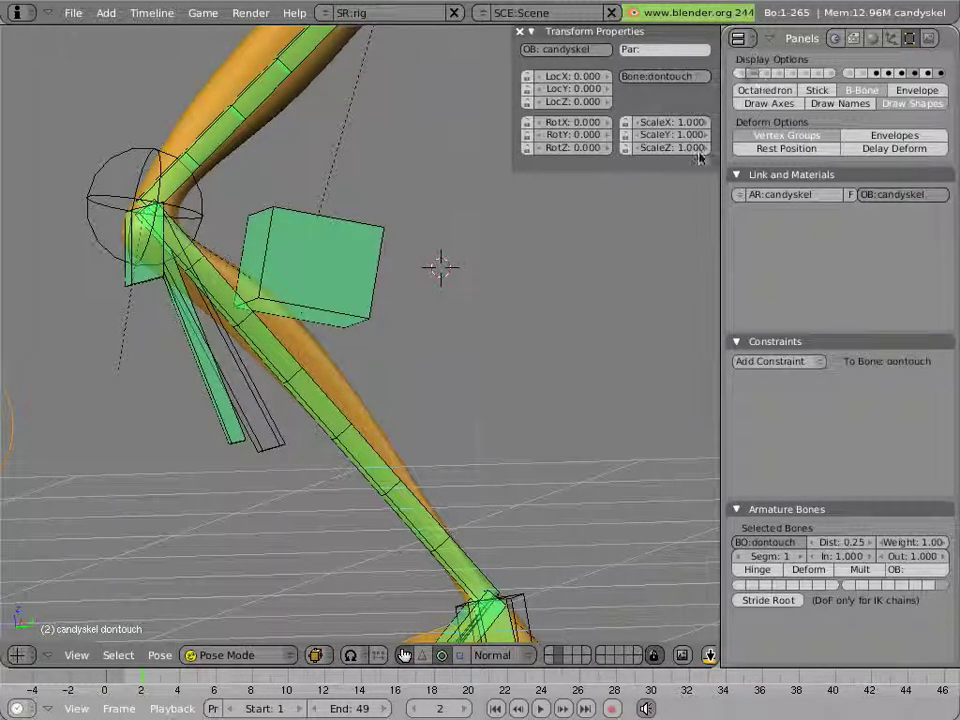
# Clear the location of all rig bones, frame the armature, and select dontouch
pyautogui.press('a')
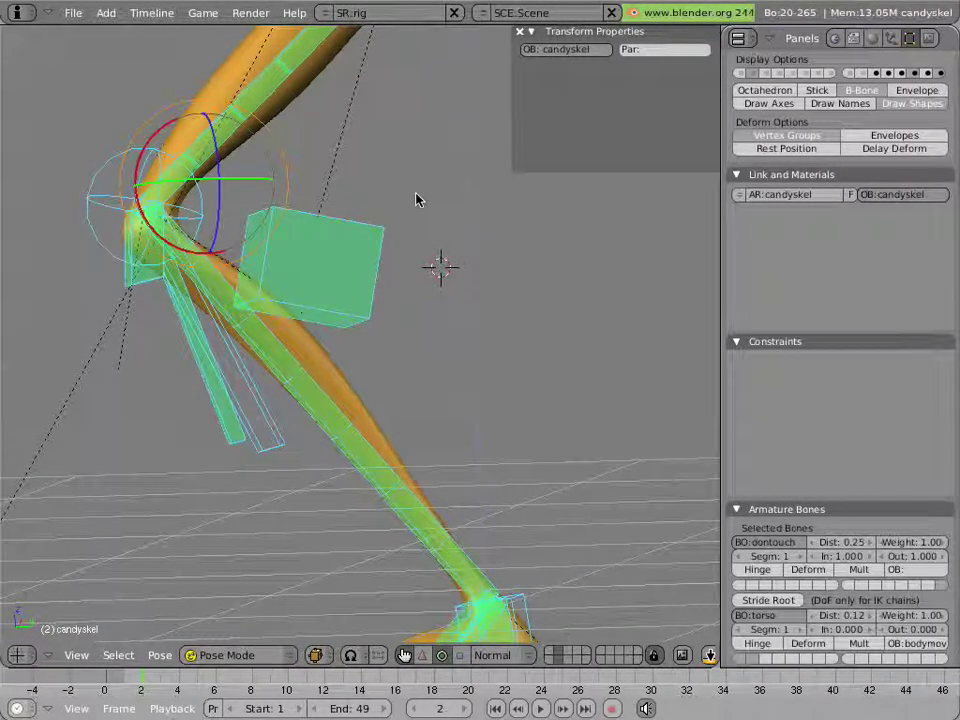
pyautogui.hotkey('alt', 'g')
pyautogui.click(415, 197)
pyautogui.hotkey('alt', 'g')
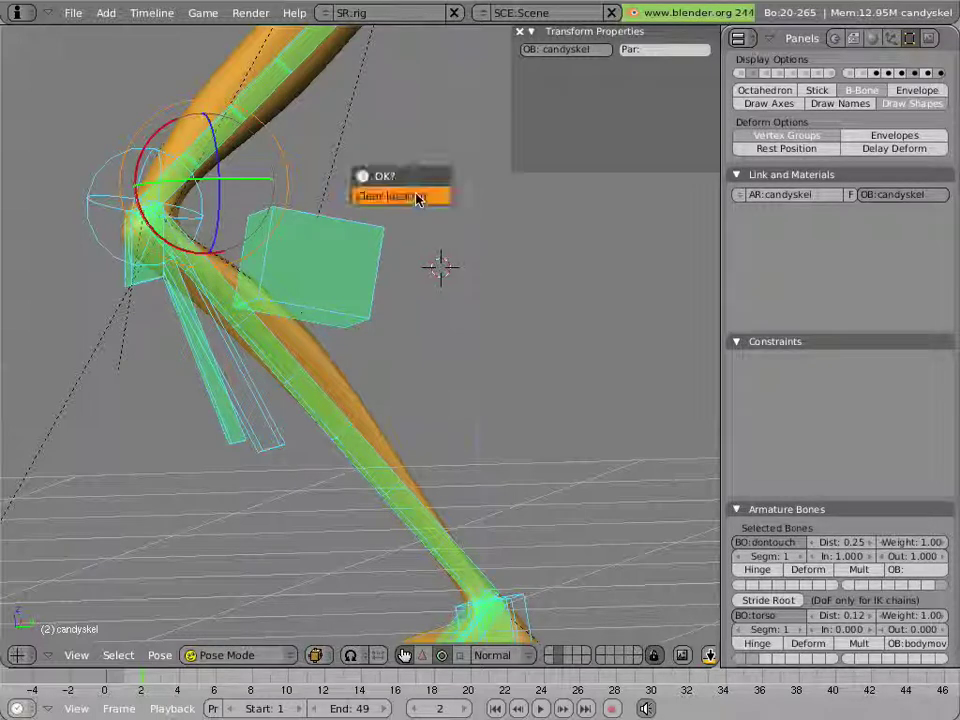
pyautogui.click(415, 197)
pyautogui.press('Home')
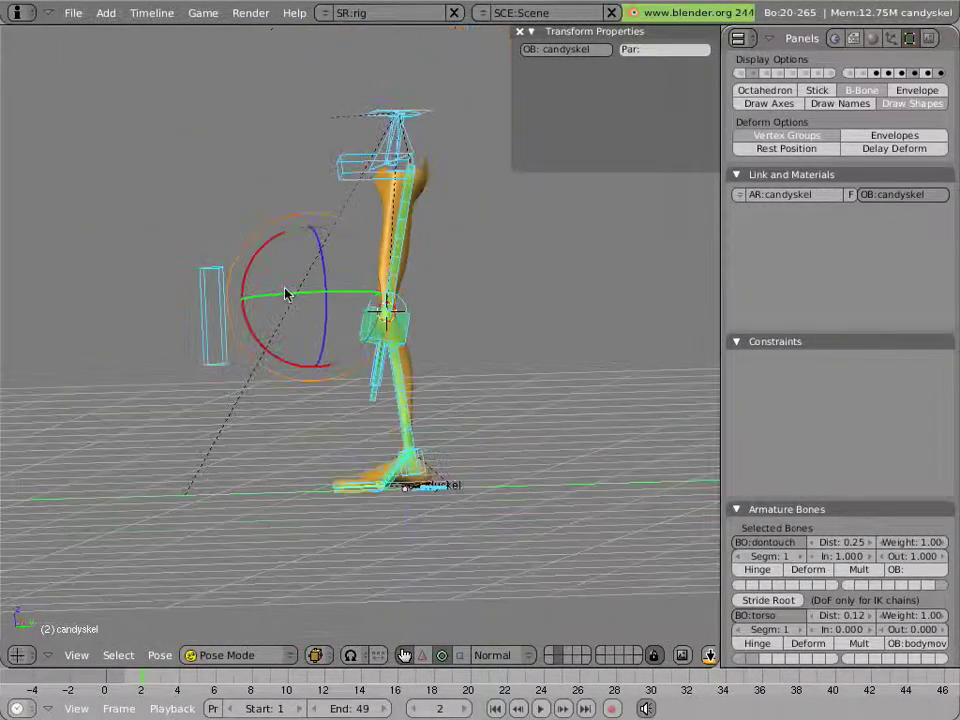
pyautogui.rightClick(208, 302)
pyautogui.moveTo(154, 294); pyautogui.dragTo(311, 294, button='middle')
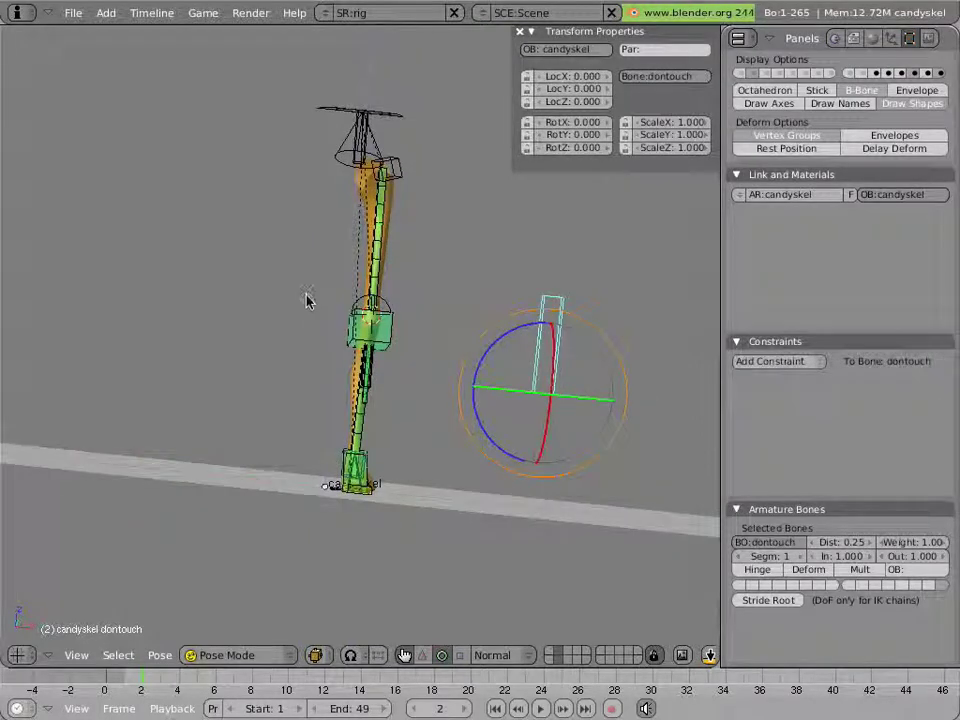
pyautogui.moveTo(300, 309); pyautogui.dragTo(383, 403, button='middle')
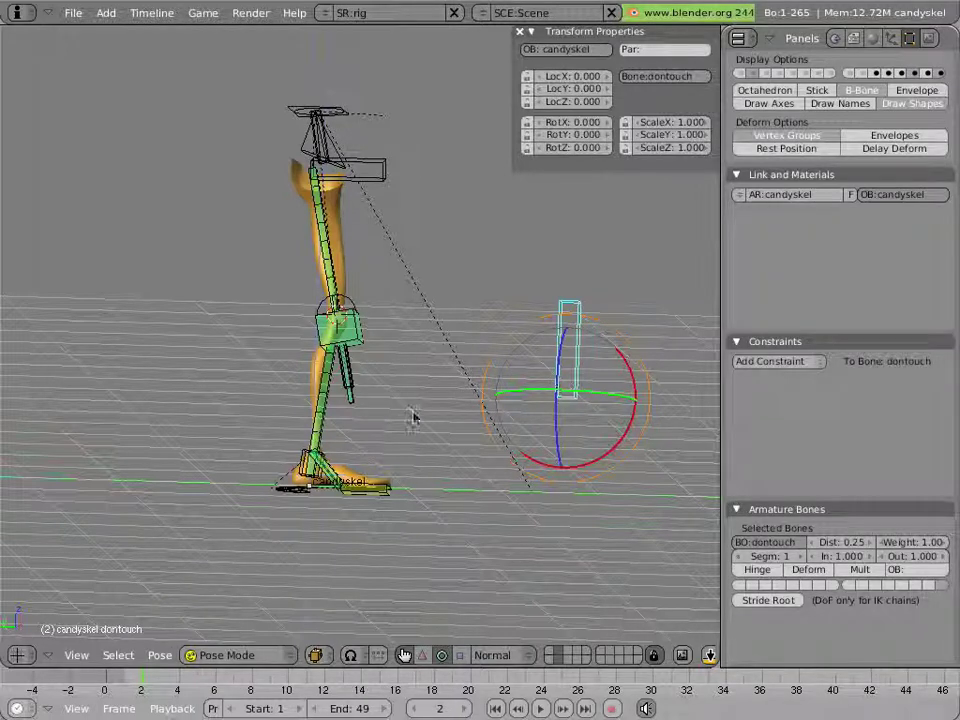
# Add a Copy Scale constraint from dontouch to thightwist.L, placed above Copy Rotation
pyautogui.rightClick(352, 398)
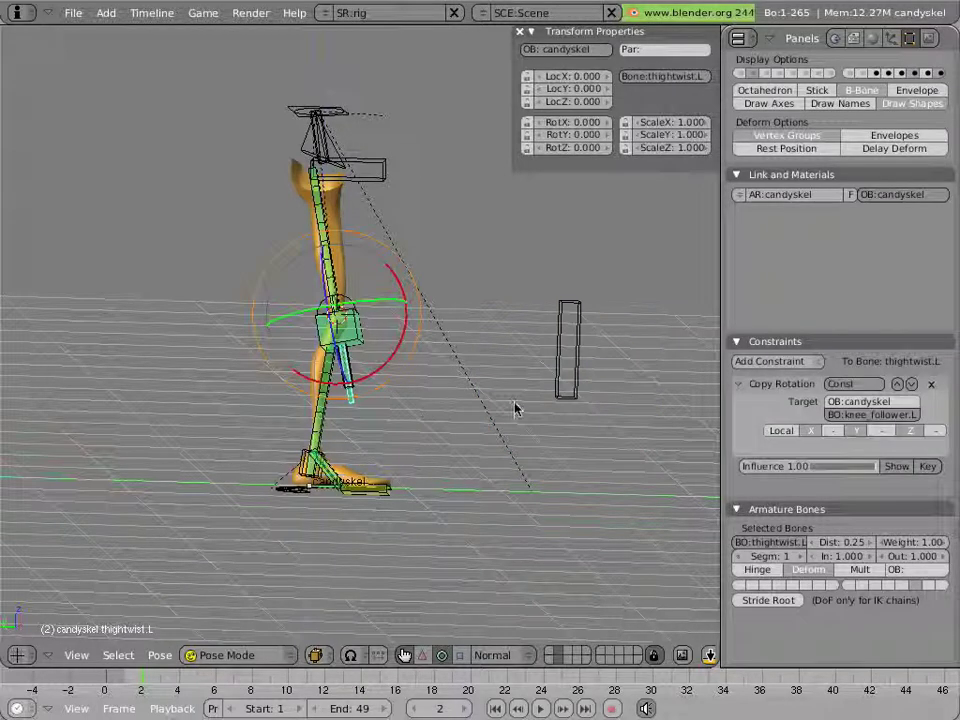
pyautogui.rightClick(563, 396)
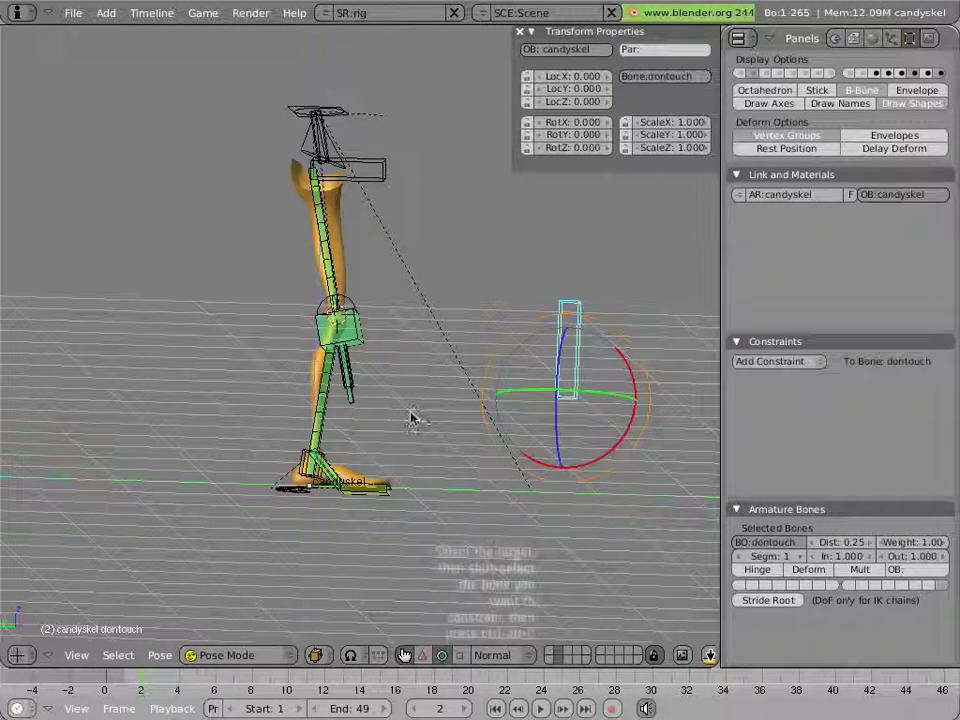
pyautogui.keyDown('shift'); pyautogui.rightClick(355, 405); pyautogui.keyUp('shift')
pyautogui.hotkey('ctrl', 'alt', 'c')
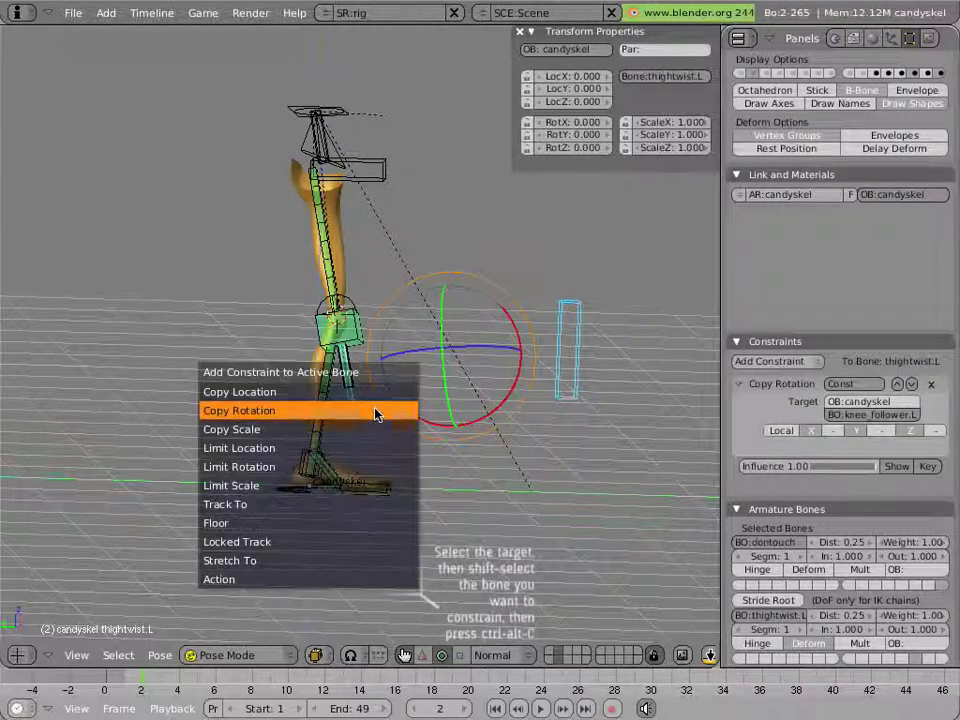
pyautogui.click(375, 432)
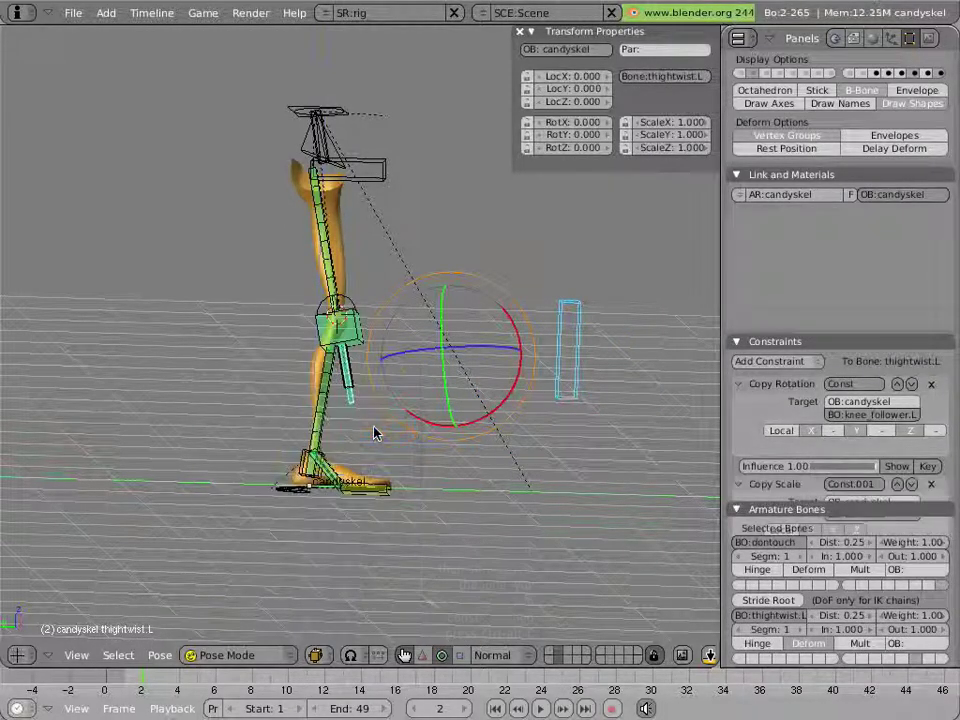
pyautogui.click(897, 484)
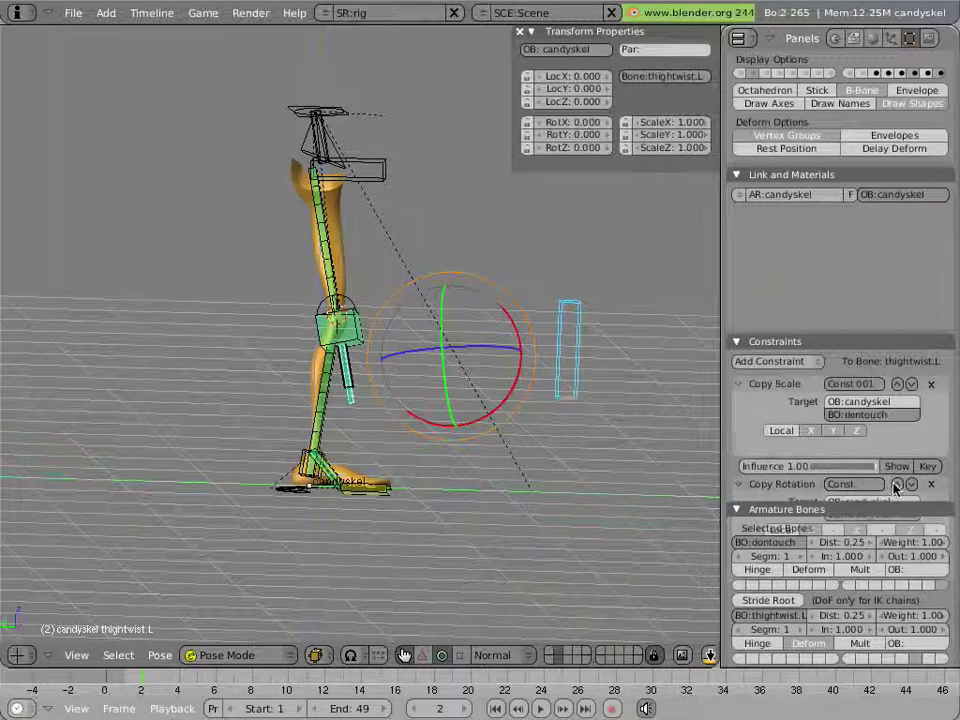
# Add a Copy Scale constraint from dontouch to knee_follower.L
pyautogui.rightClick(580, 395)
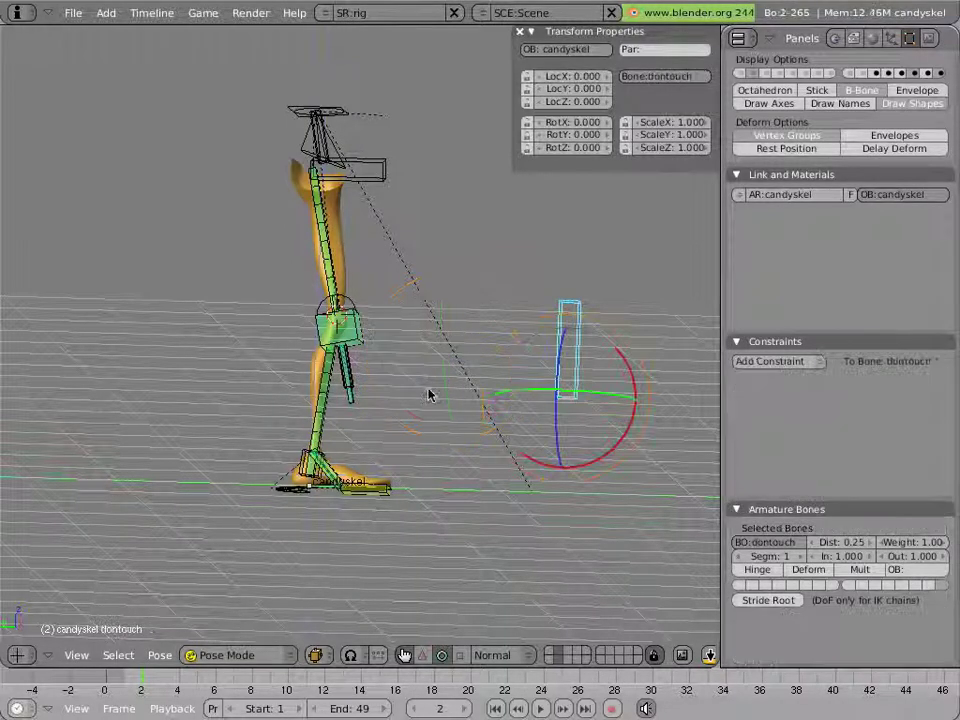
pyautogui.keyDown('shift'); pyautogui.rightClick(356, 384); pyautogui.keyUp('shift')
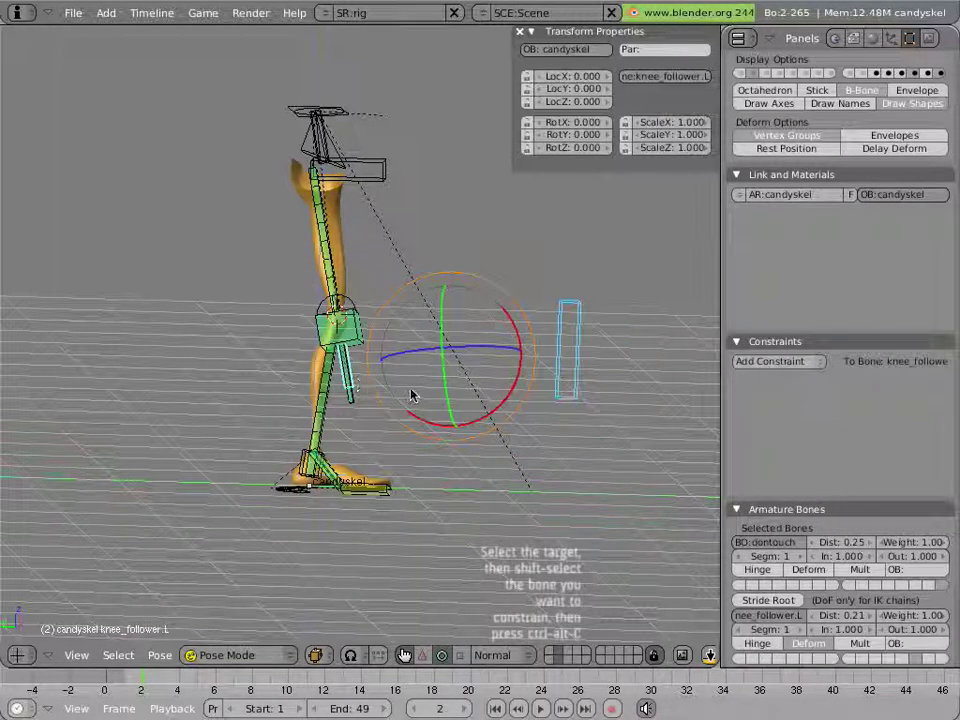
pyautogui.hotkey('ctrl', 'alt', 'c')
pyautogui.click(413, 392)
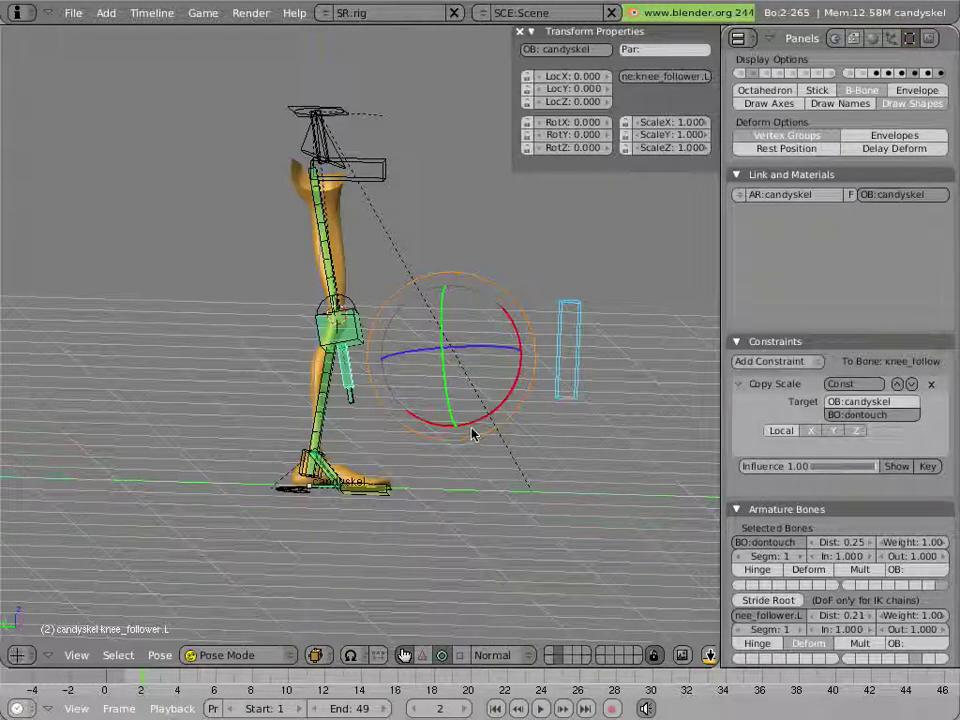
pyautogui.press('ctrl+KP_3')
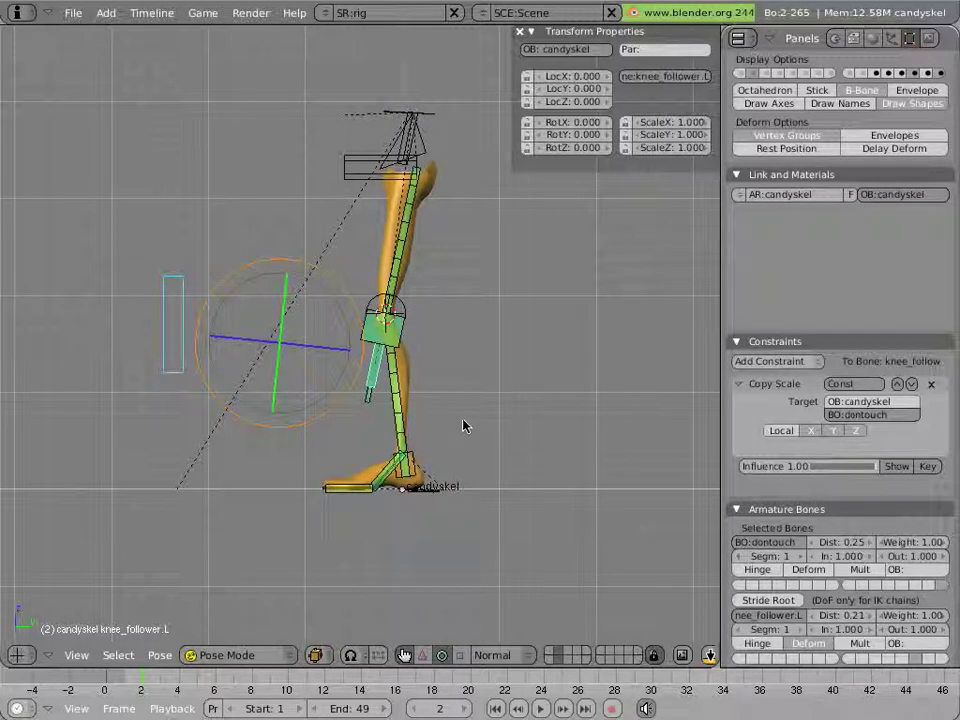
# Hide the deform bones and move foot.L to stretch the leg straight
pyautogui.rightClick(449, 502)
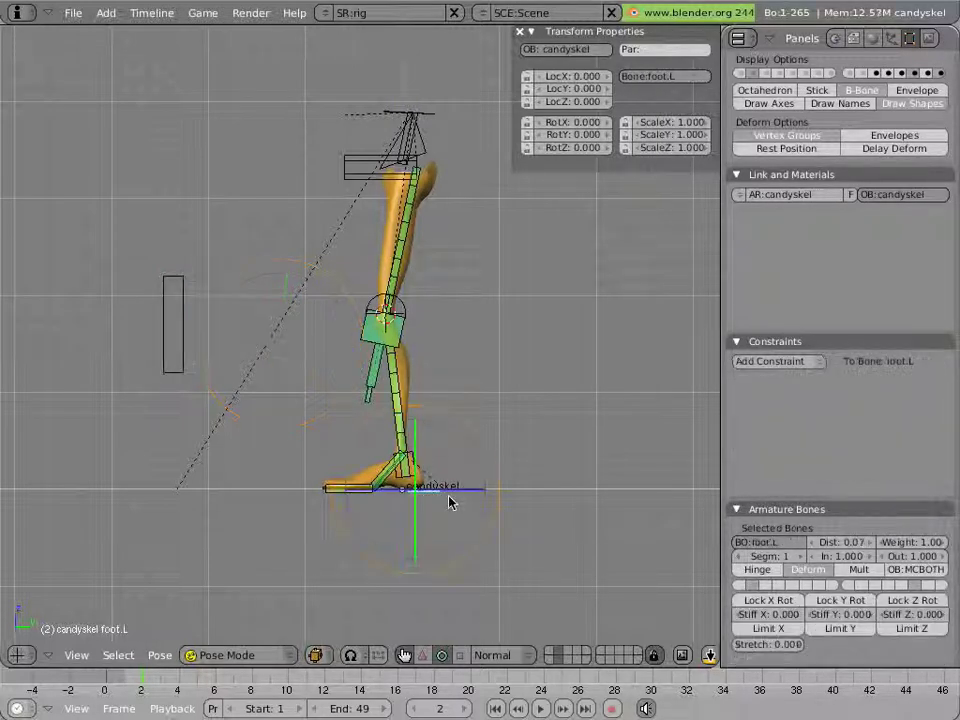
pyautogui.press('g')
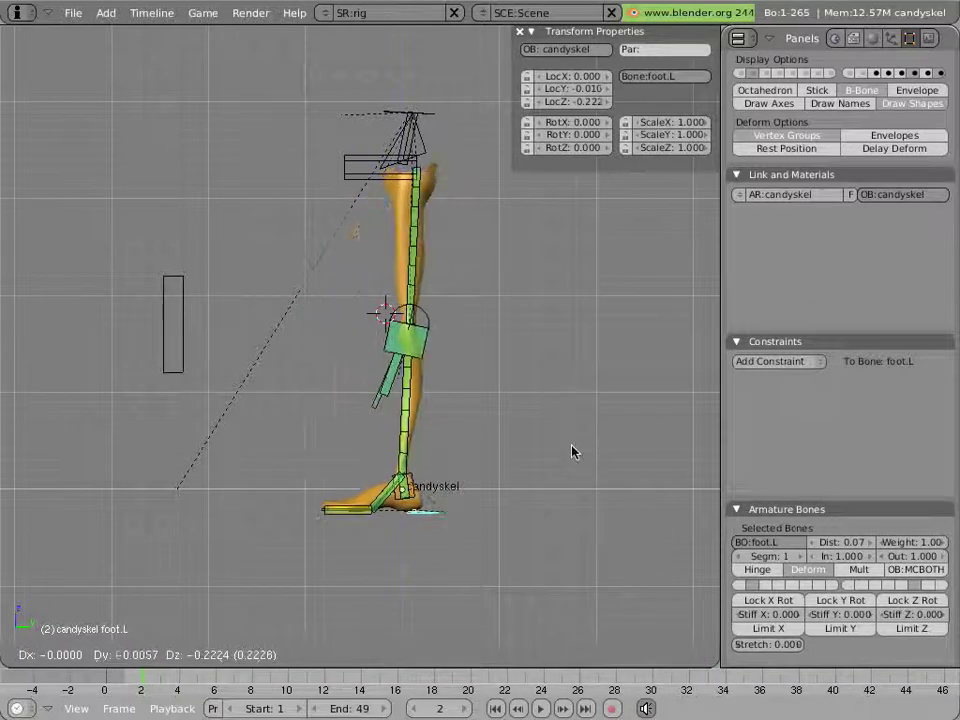
pyautogui.press('Escape')
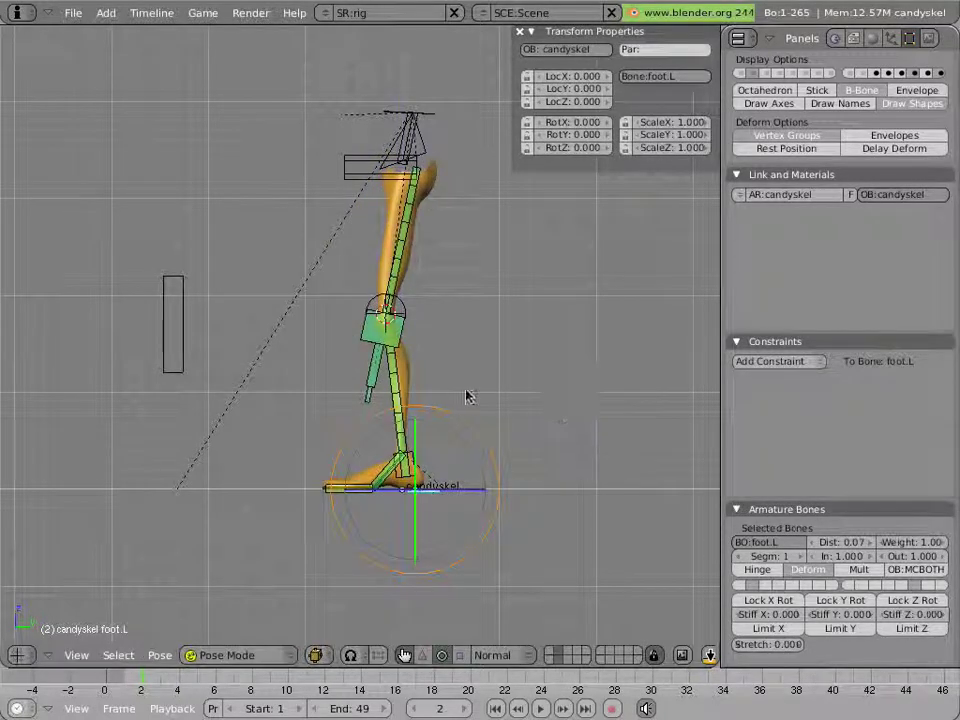
pyautogui.moveTo(332, 392); pyautogui.dragTo(285, 388, button='middle')
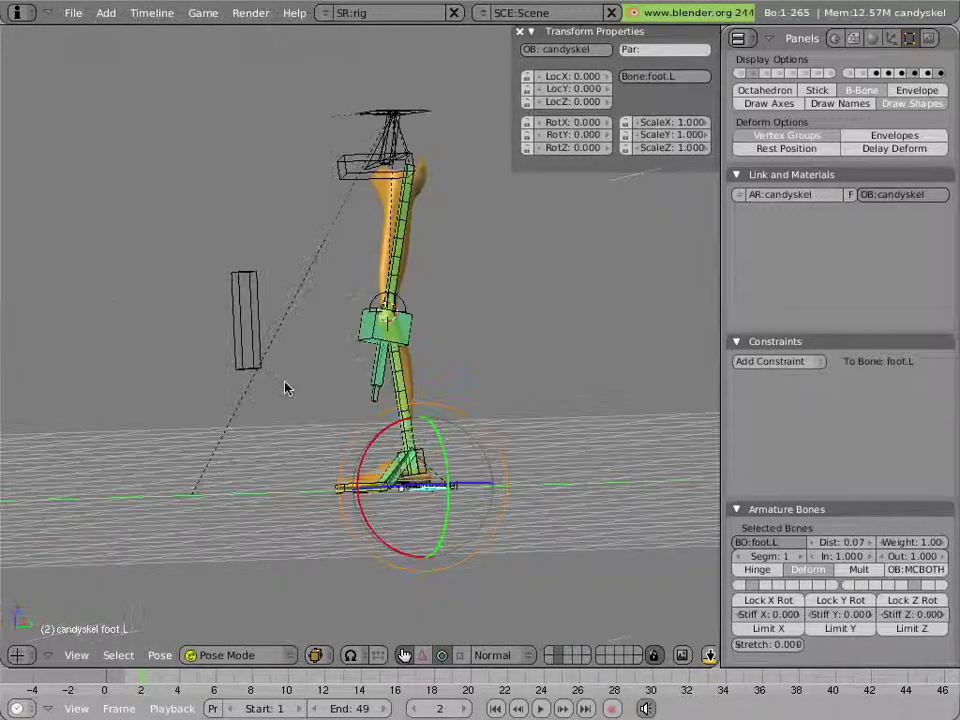
pyautogui.click(755, 75)
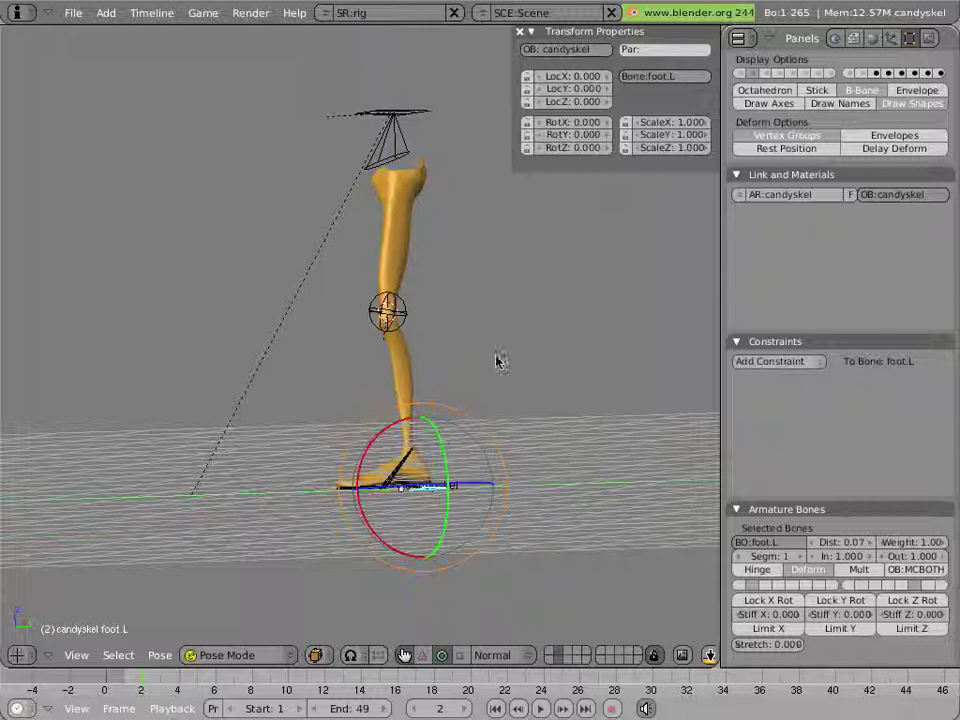
pyautogui.press('g')
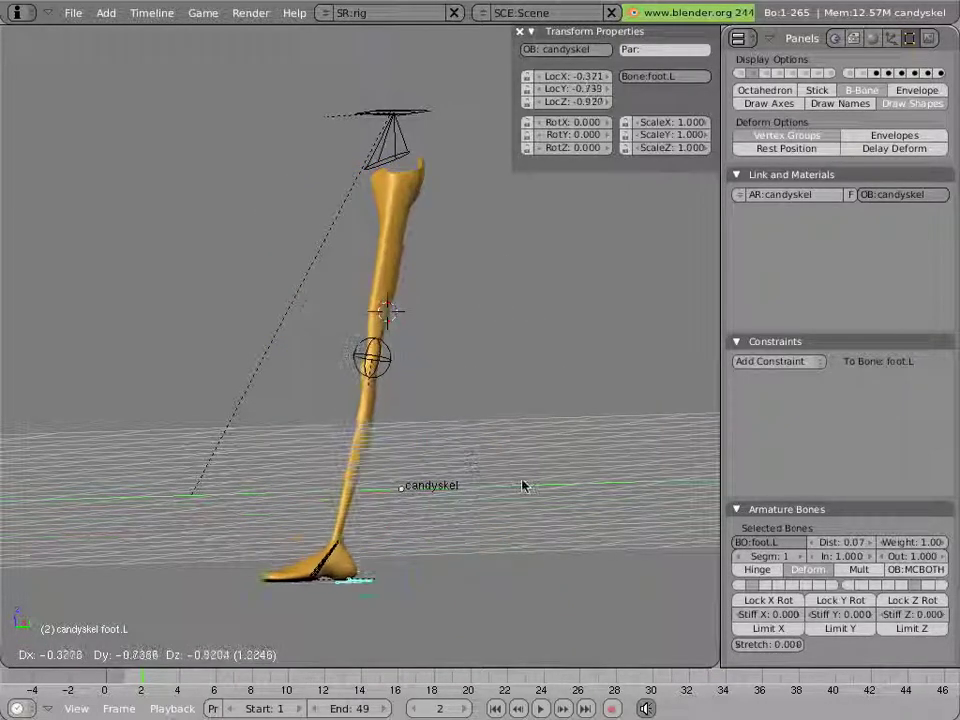
pyautogui.click(500, 466)
# Try moving knee_stretch.L, then raise foot.L in side view to bend the leg
pyautogui.rightClick(400, 375)
pyautogui.press('g')
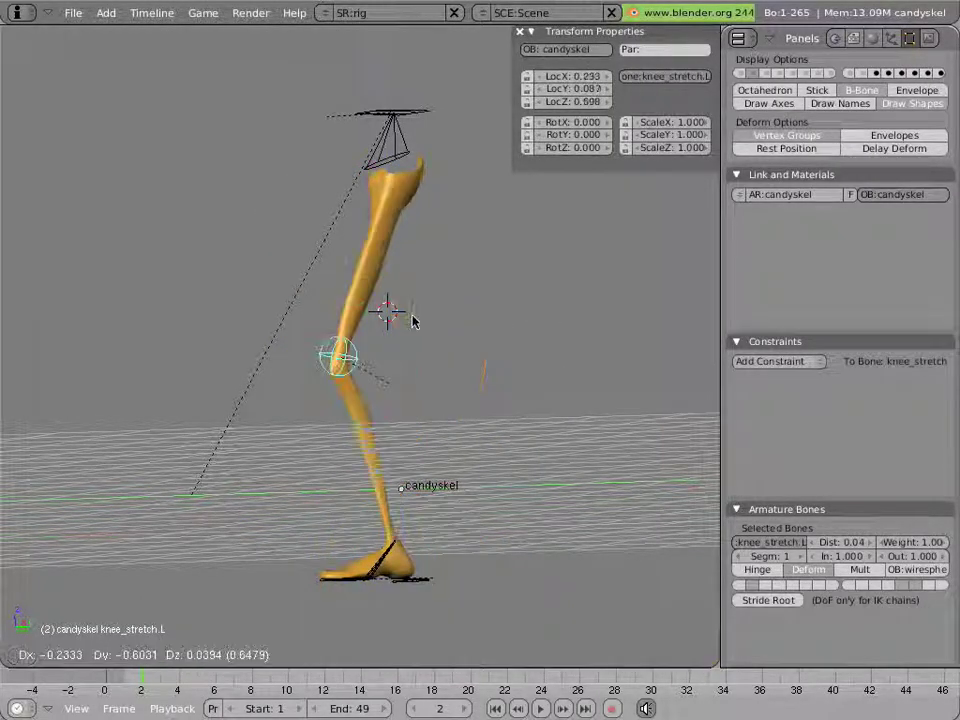
pyautogui.rightClick(385, 345)
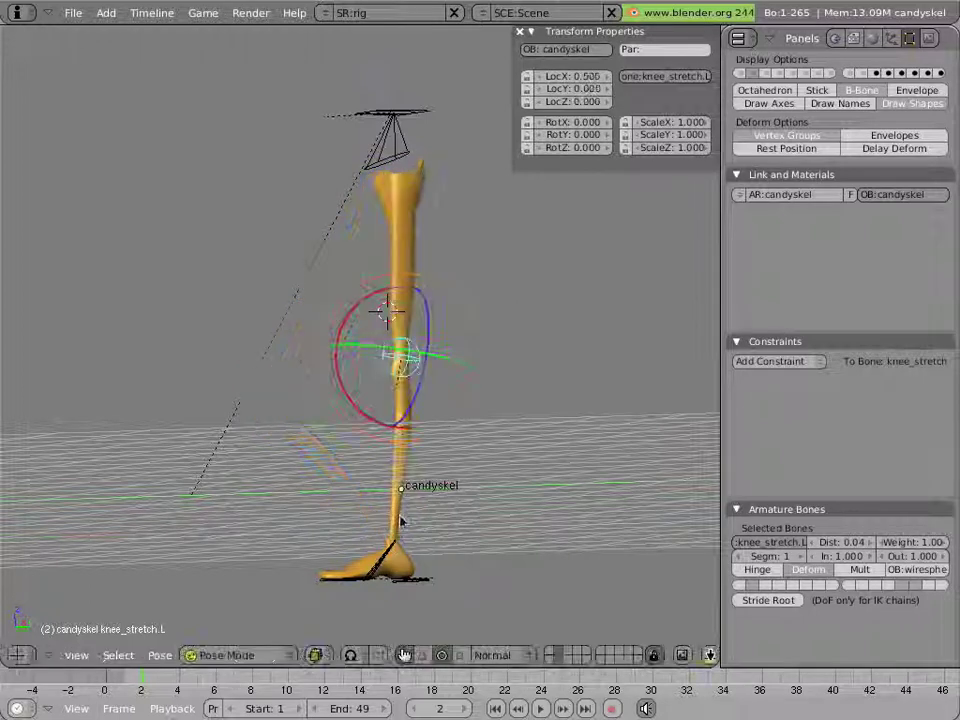
pyautogui.rightClick(422, 580)
pyautogui.press('KP_3')
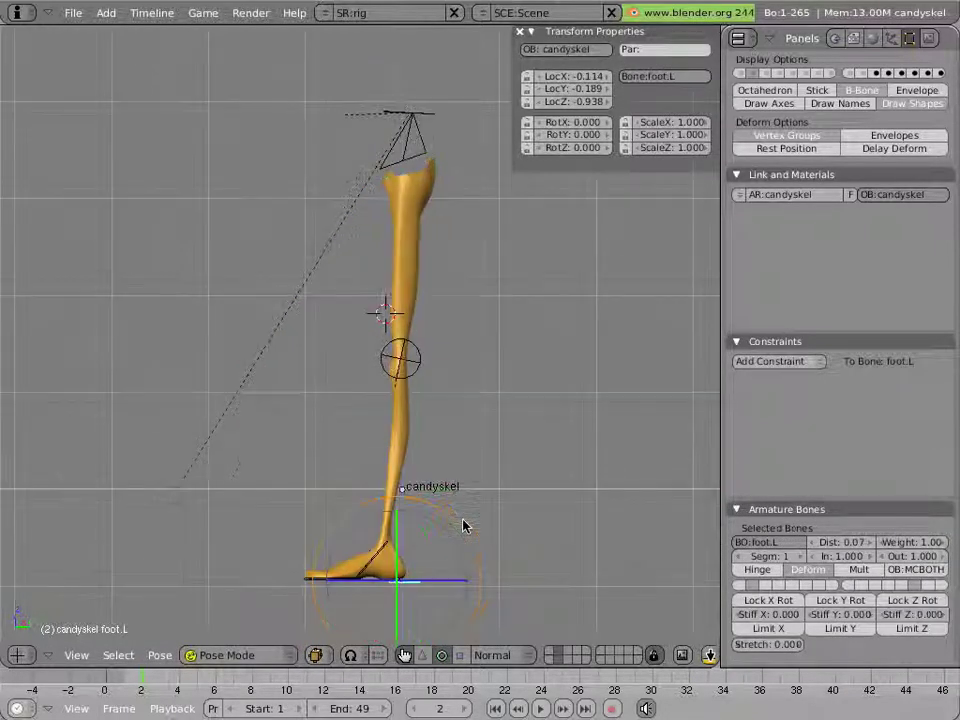
pyautogui.press('g')
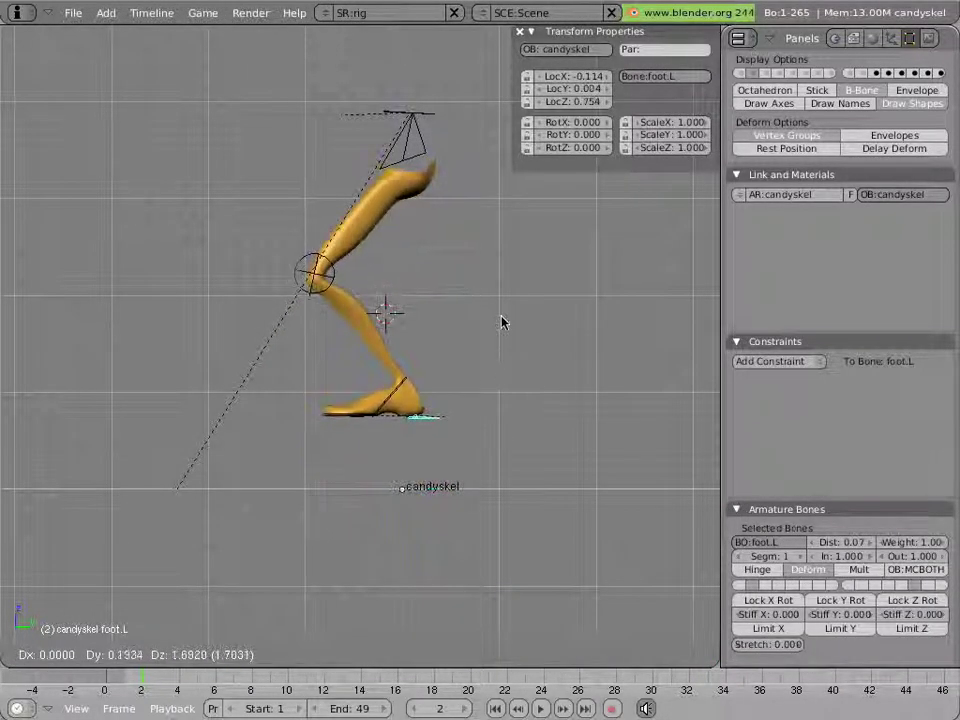
pyautogui.click(520, 345)
# Move knee_stretch.L forward, then sideways in front view, to swing the knee
pyautogui.rightClick(315, 272)
pyautogui.press('g')
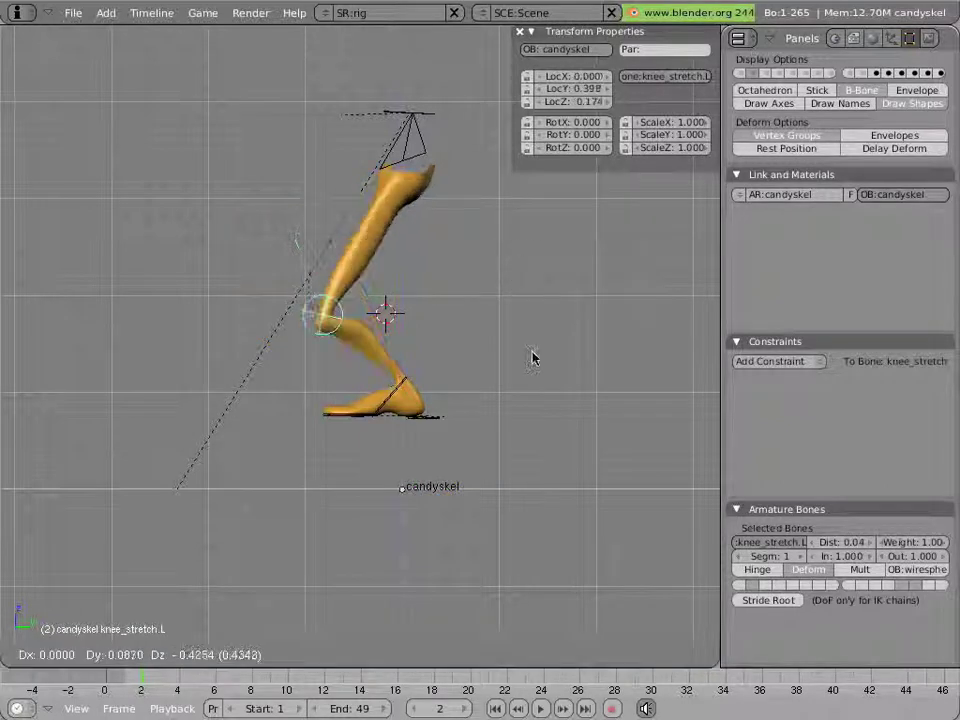
pyautogui.click(532, 317)
pyautogui.hotkey('ctrl', 'alt', 'r')
pyautogui.press('KP_1')
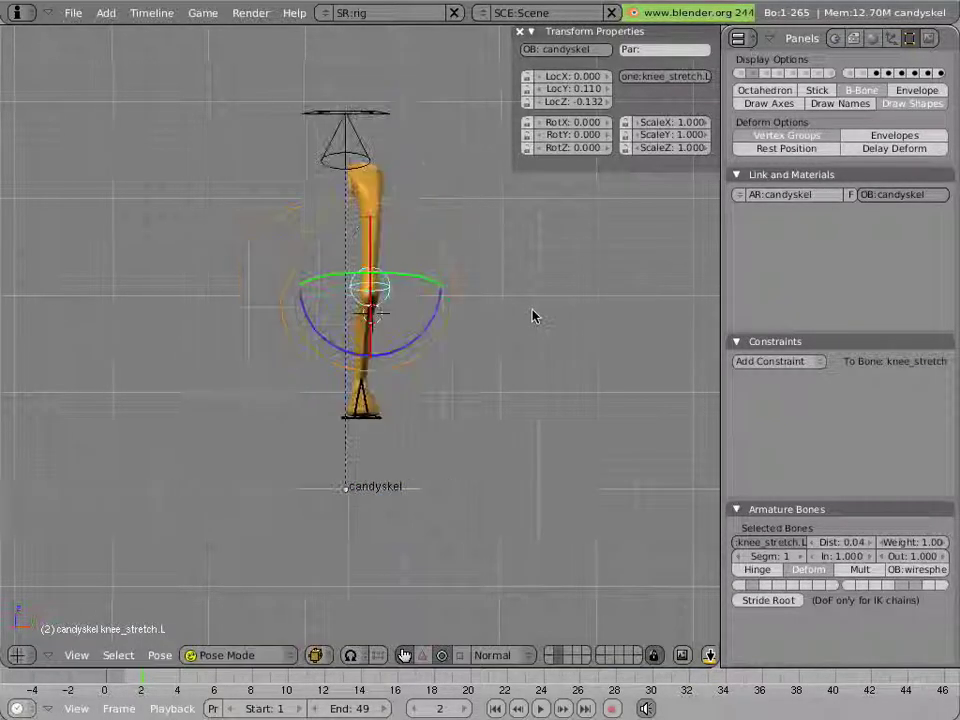
pyautogui.press('g')
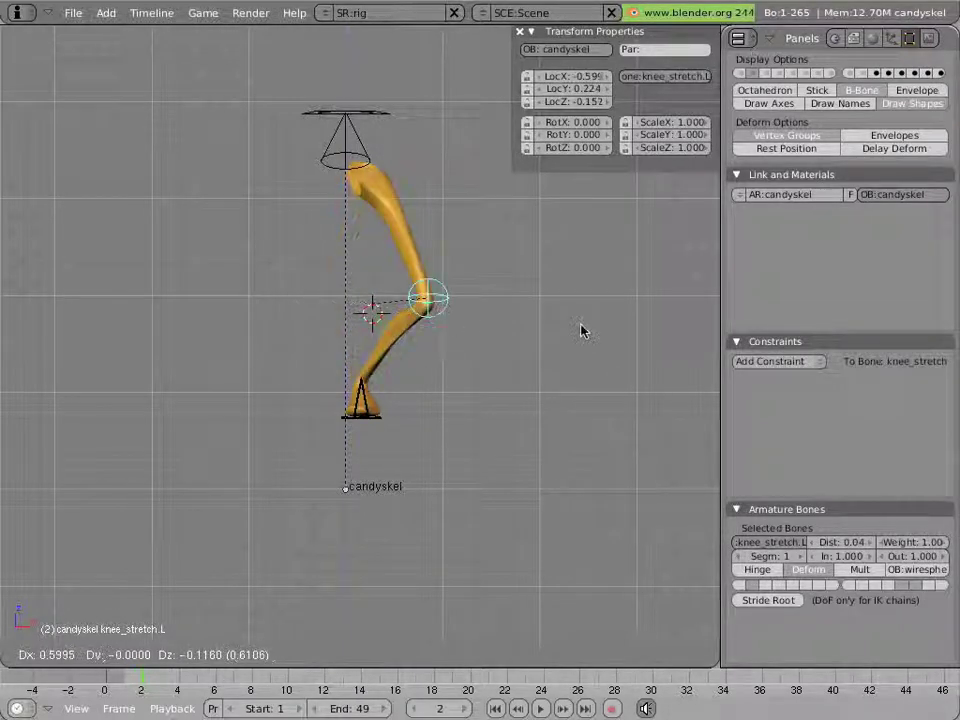
pyautogui.click(533, 322)
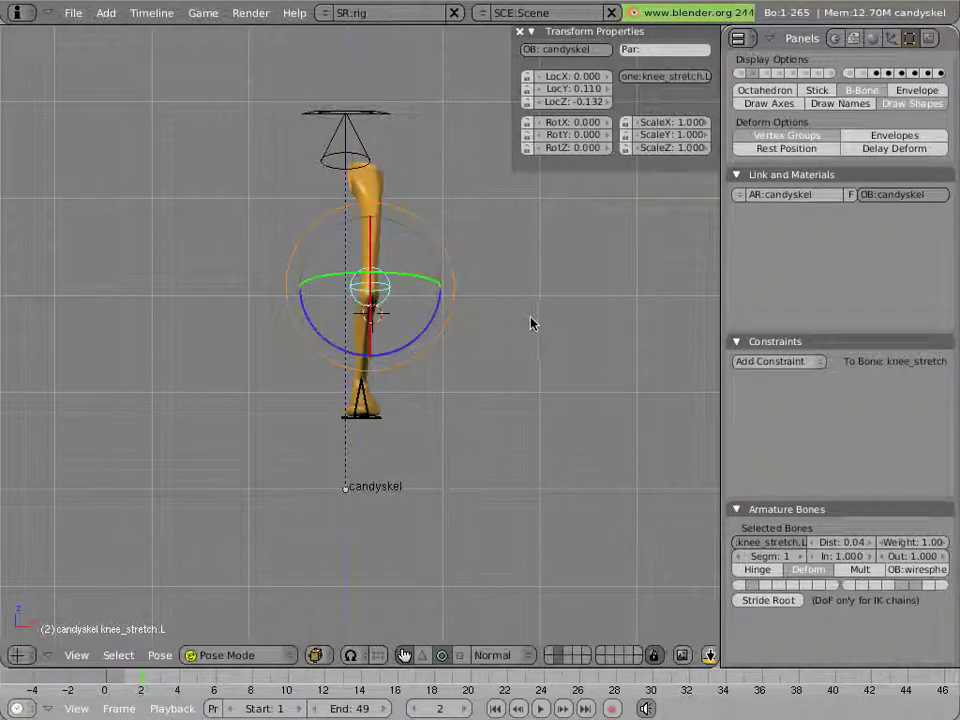
# Clear the locations of foot.L and knee_stretch.L so the leg returns to rest
pyautogui.moveTo(481, 370); pyautogui.dragTo(397, 372, button='middle')
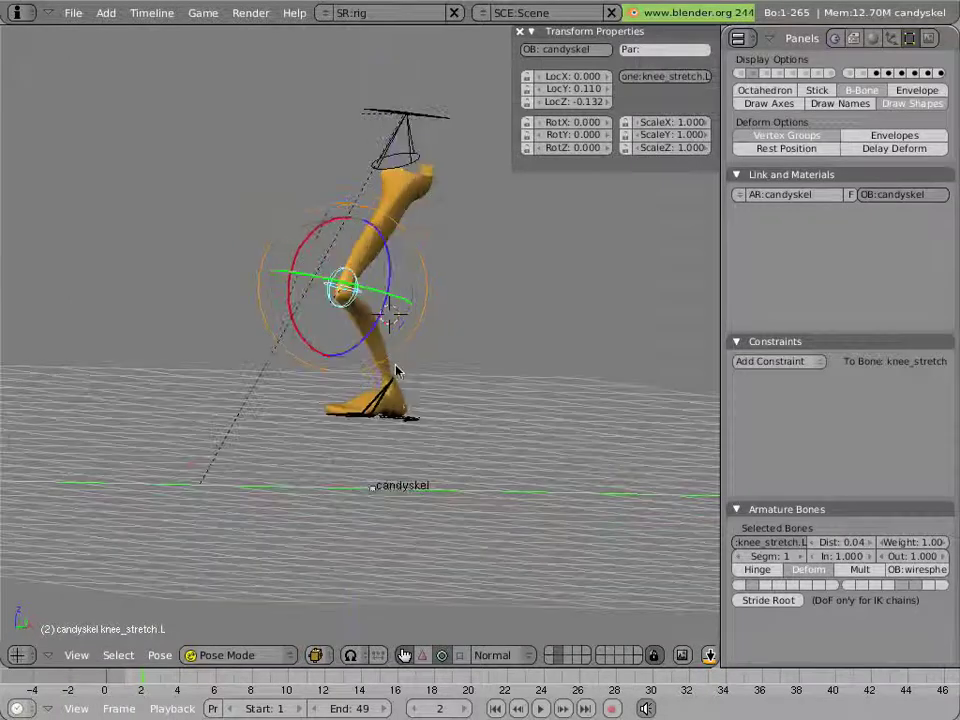
pyautogui.rightClick(406, 420)
pyautogui.keyDown('shift'); pyautogui.rightClick(340, 290); pyautogui.keyUp('shift')
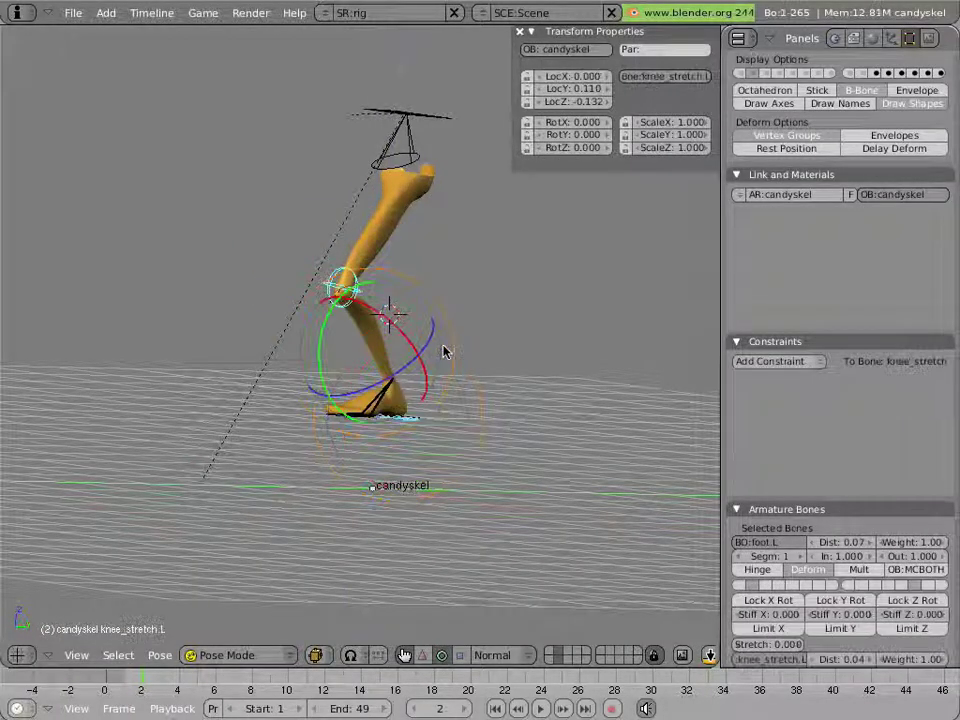
pyautogui.hotkey('alt', 'g')
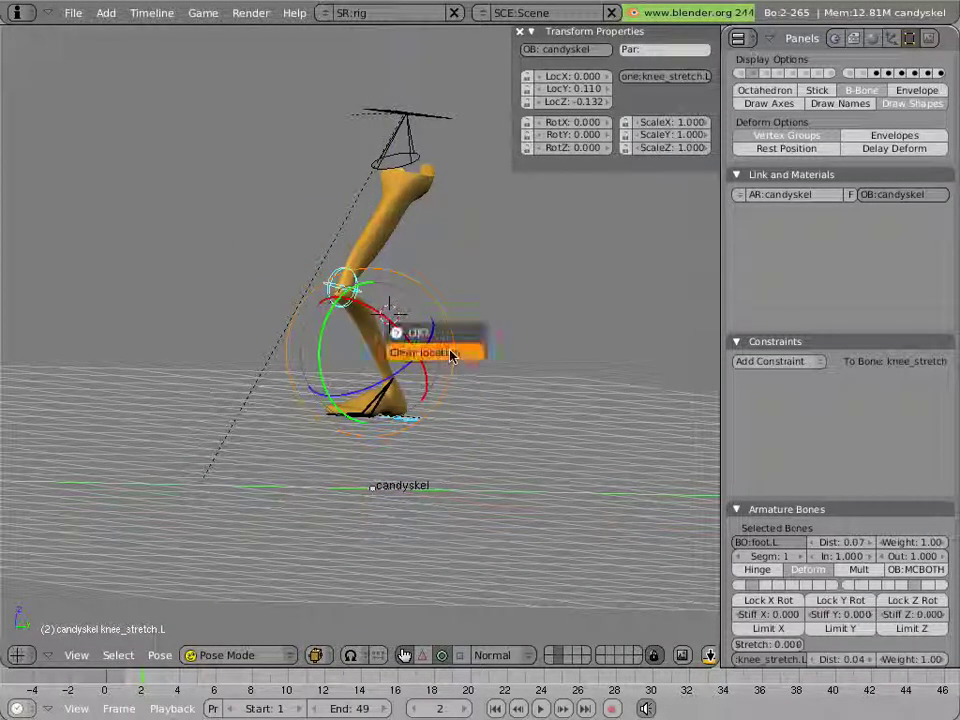
pyautogui.click(450, 352)
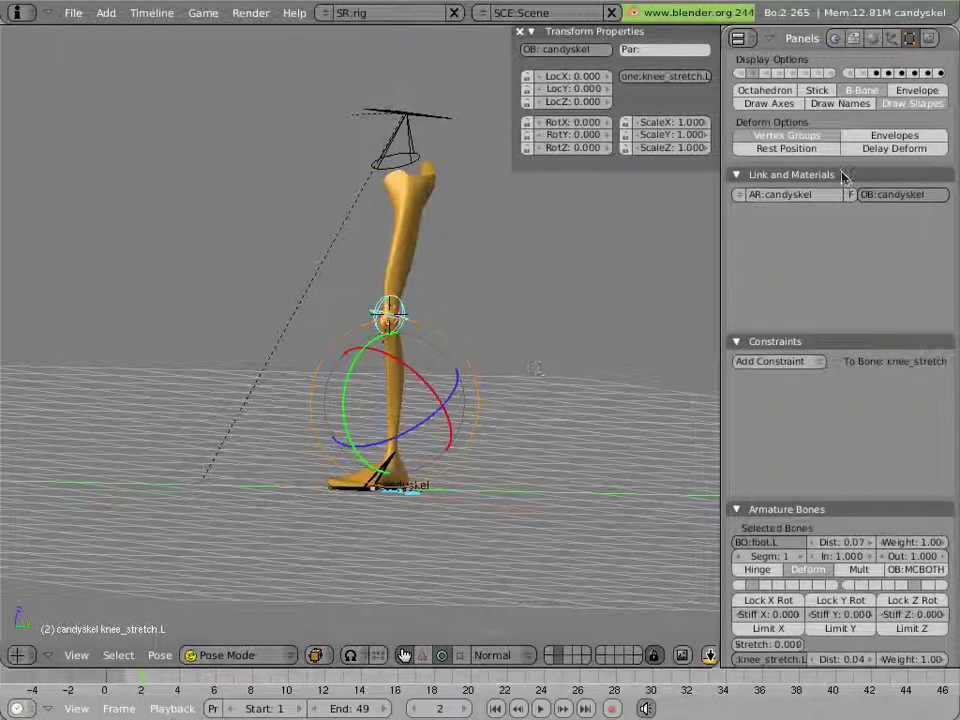
# Toggle an armature layer on and off, then select the thighIK.L bone
pyautogui.click(912, 73)
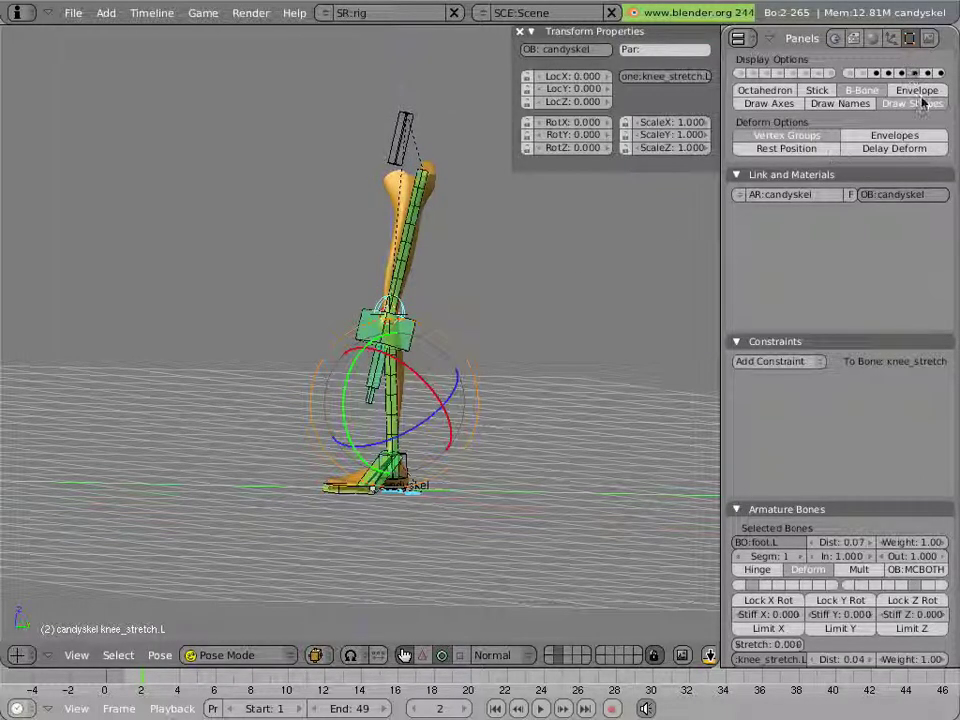
pyautogui.click(912, 73)
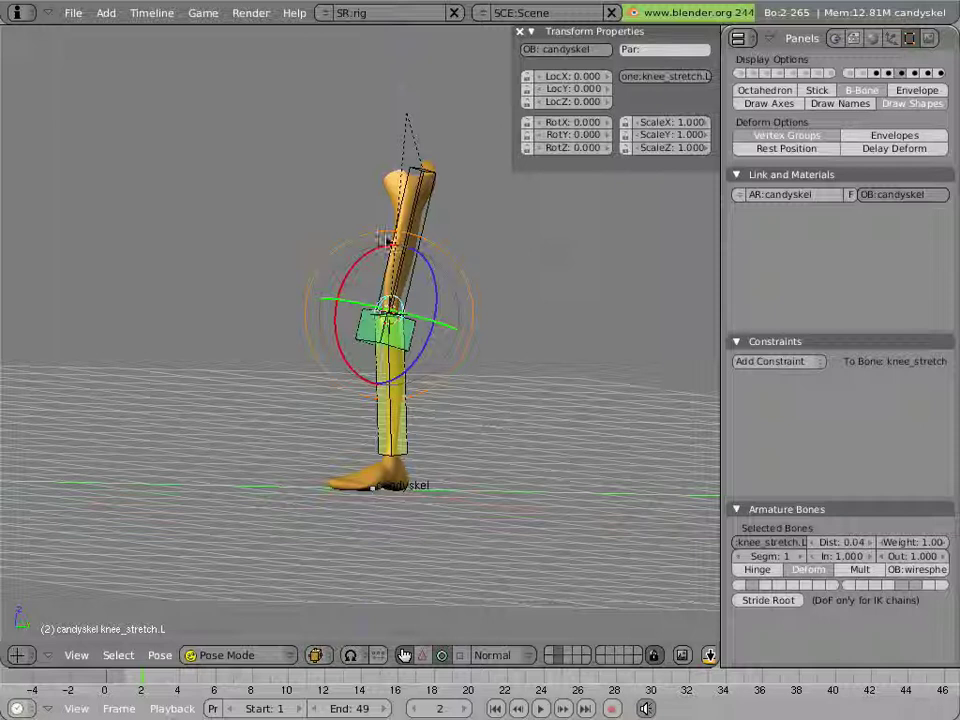
pyautogui.rightClick(420, 250)
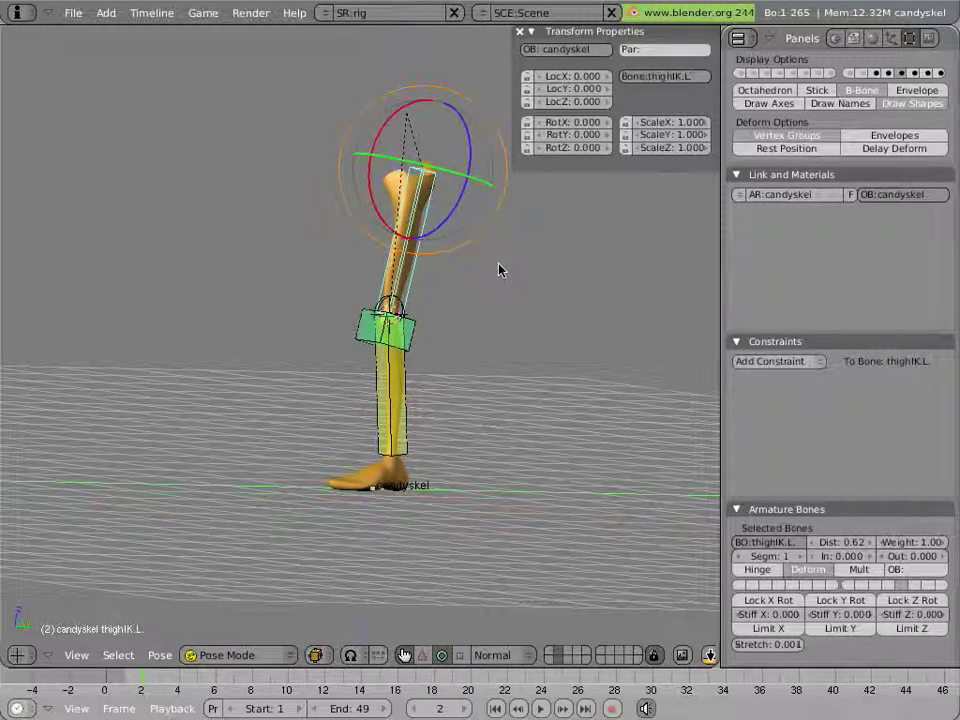
pyautogui.press('KP_1')
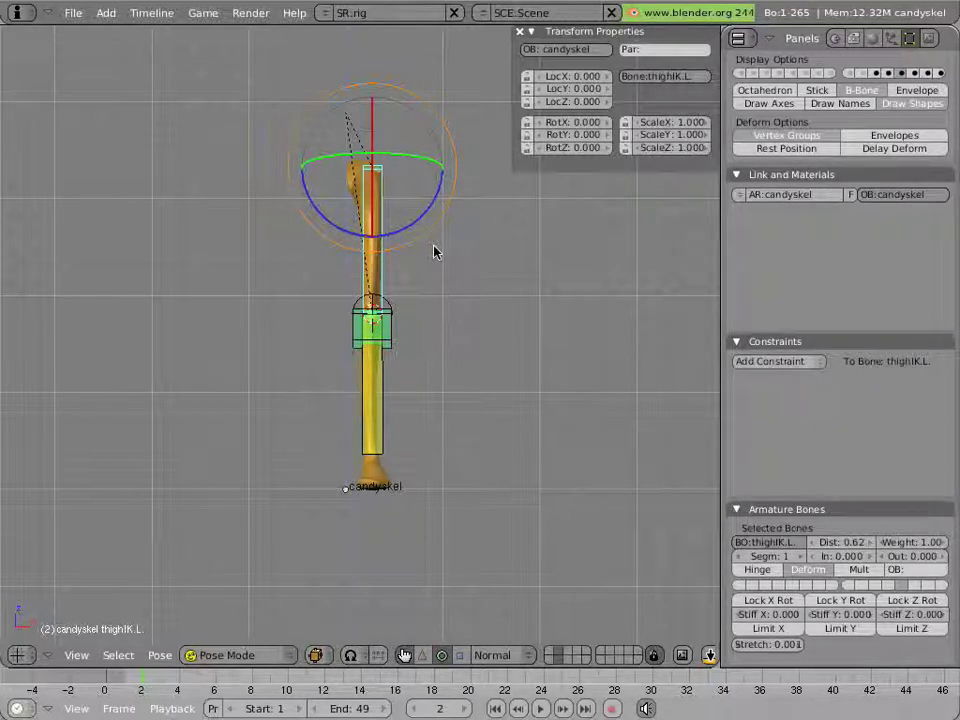
pyautogui.hotkey('alt', 'r')
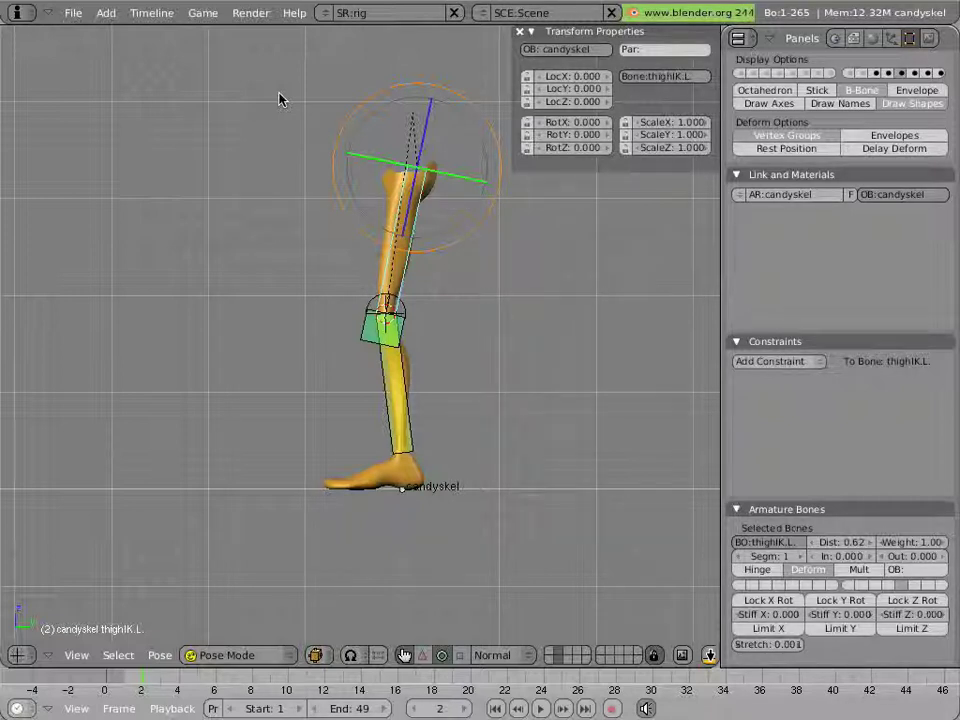
# In Edit Mode from a side view, snap the 3D cursor to the top thigh joint
pyautogui.press('KP_1')
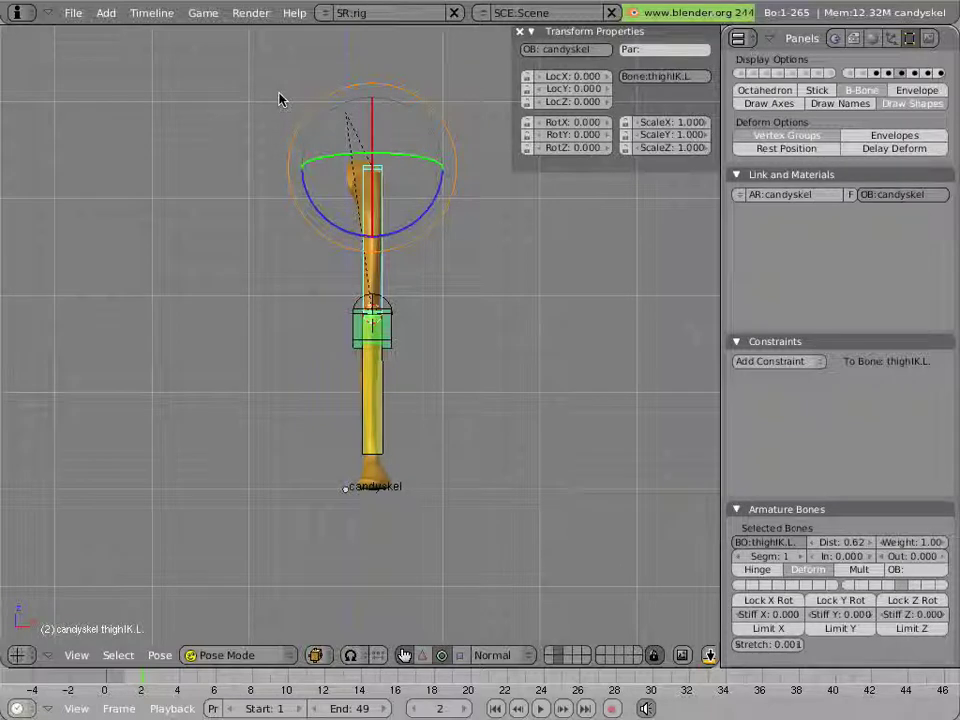
pyautogui.press('Tab')
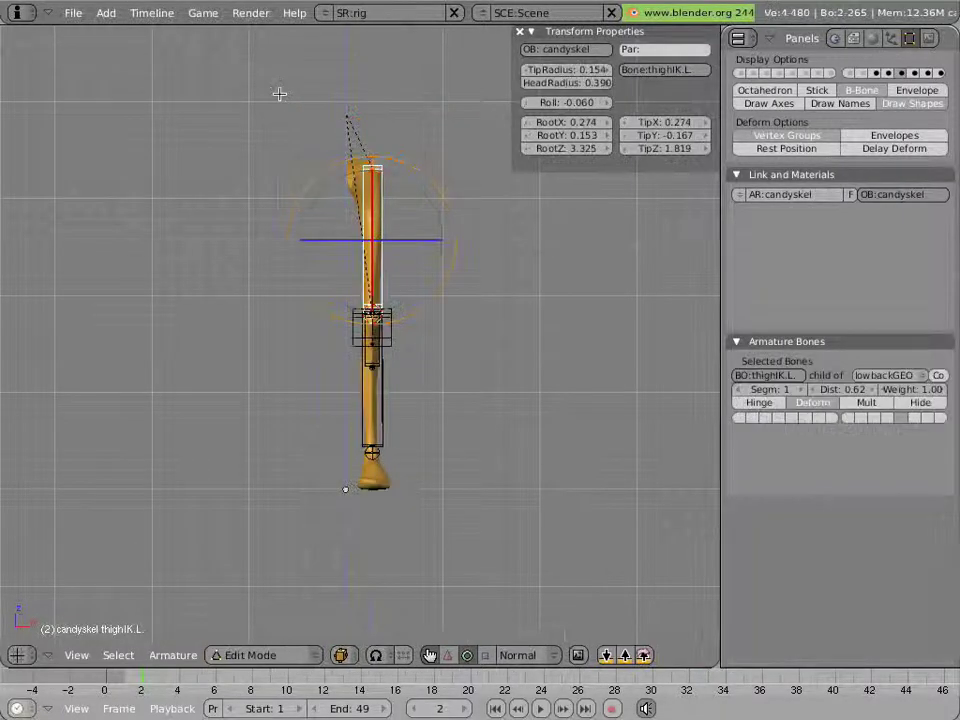
pyautogui.press('KP_3')
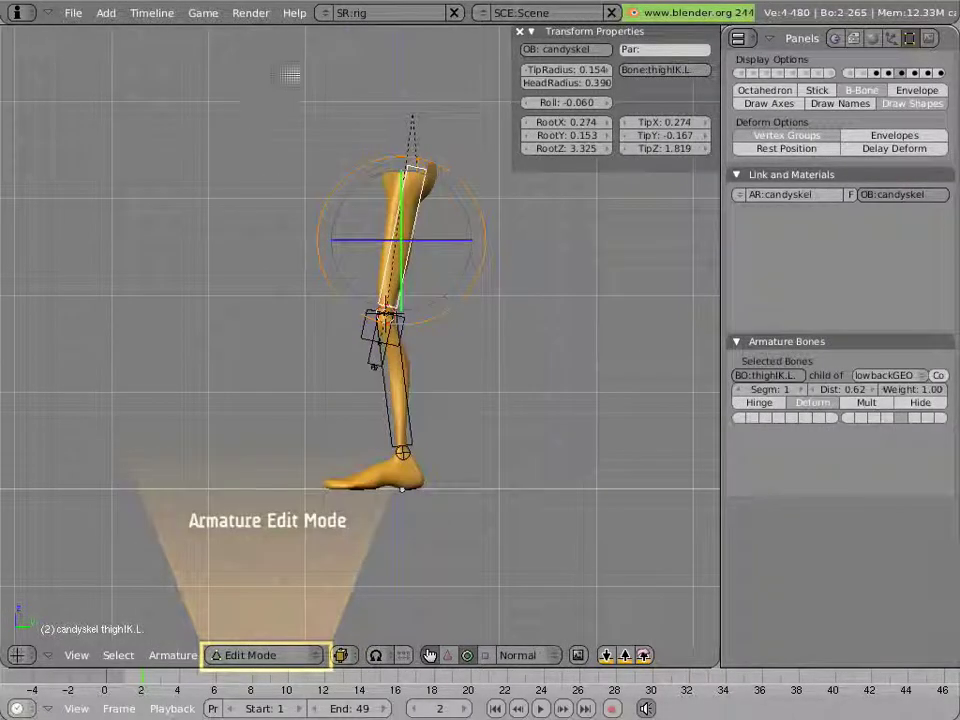
pyautogui.scroll(3, 441, 286)
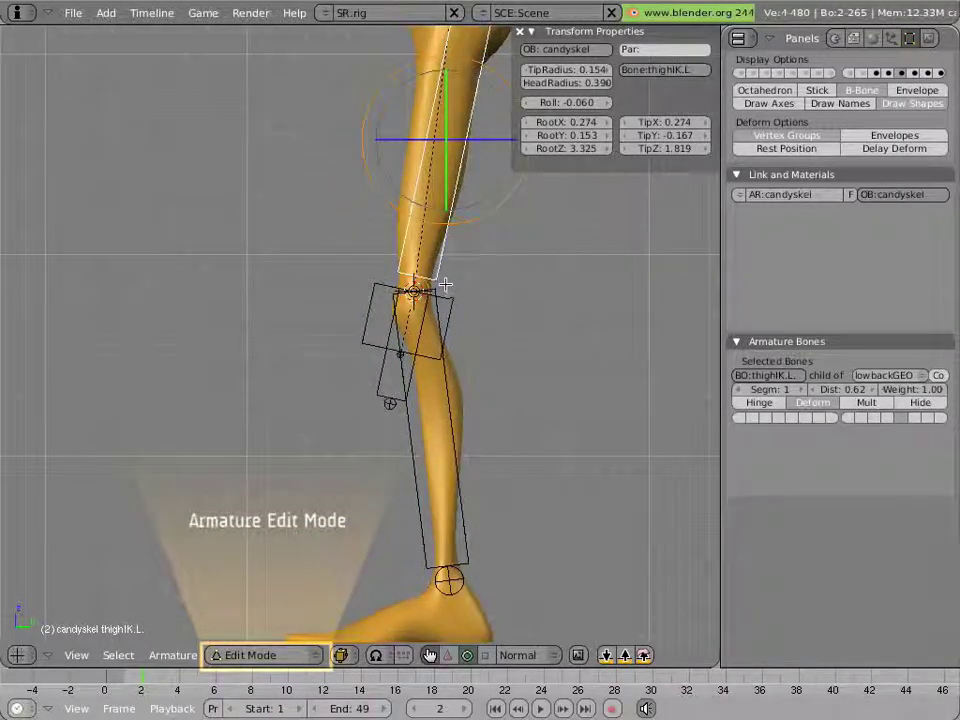
pyautogui.scroll(2, 380, 396)
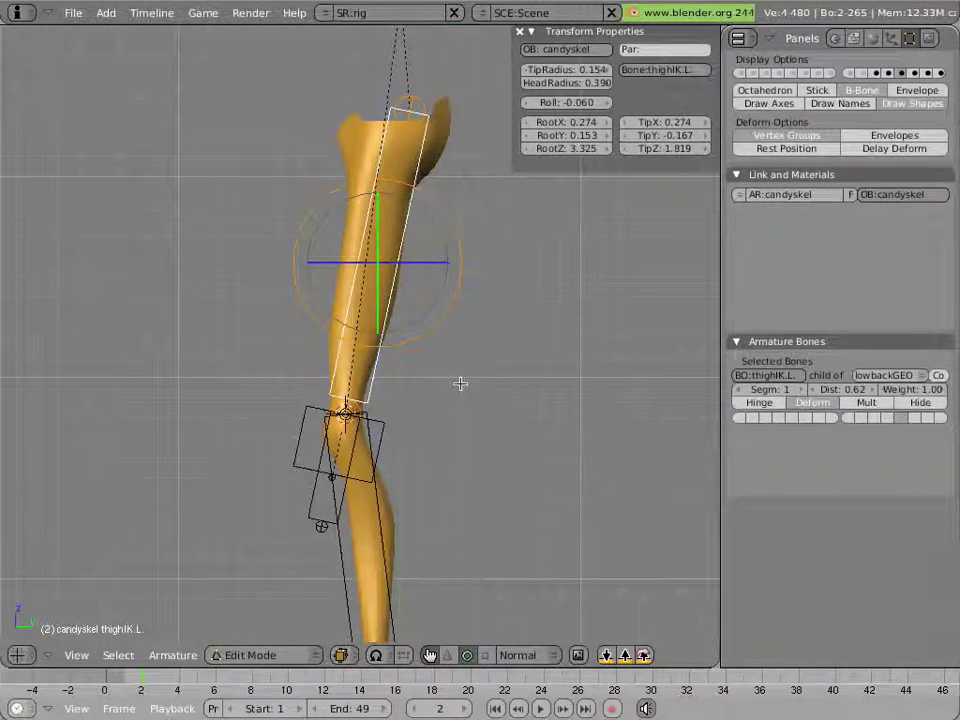
pyautogui.rightClick(412, 110)
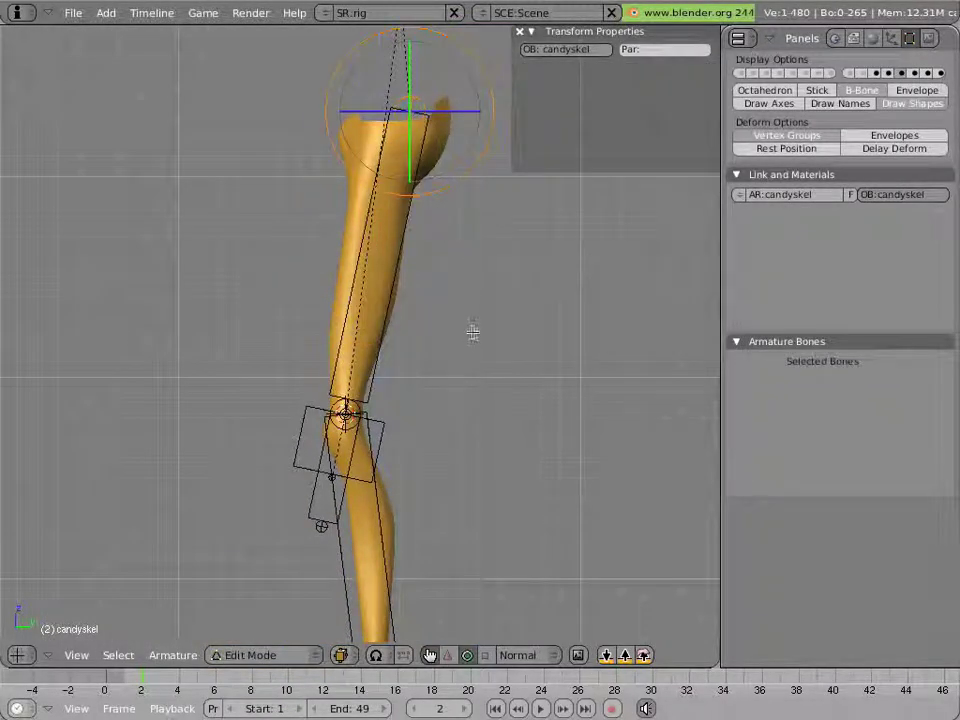
pyautogui.hotkey('shift', 's')
pyautogui.click(471, 330)
# Duplicate the thigh bone, shrink it toward the hip joint, and name it thighrotIK.L
pyautogui.rightClick(389, 289)
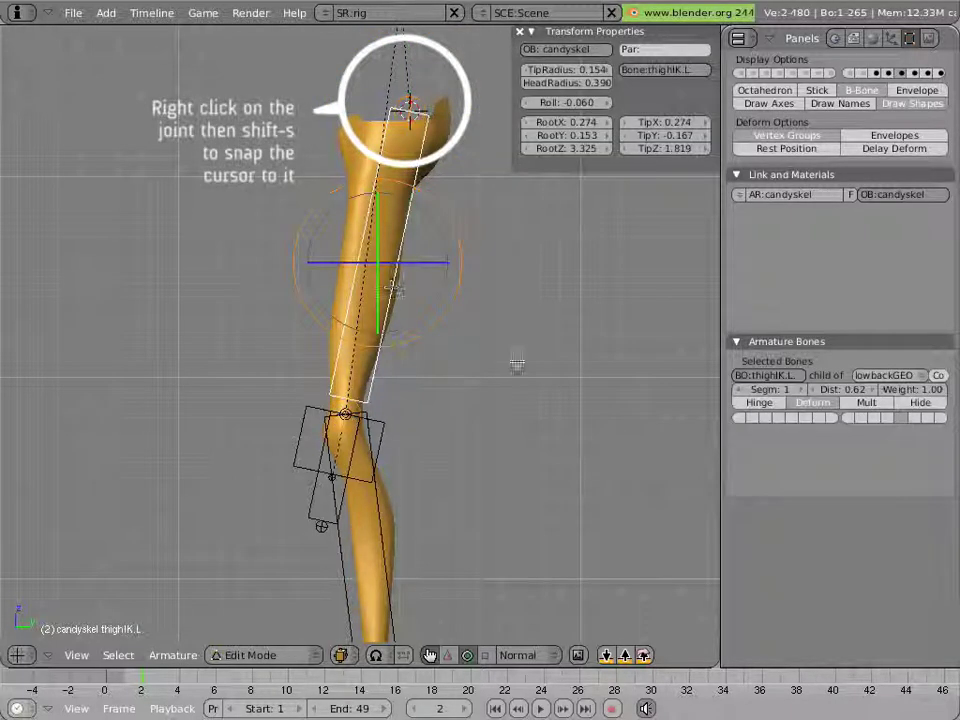
pyautogui.press('g')
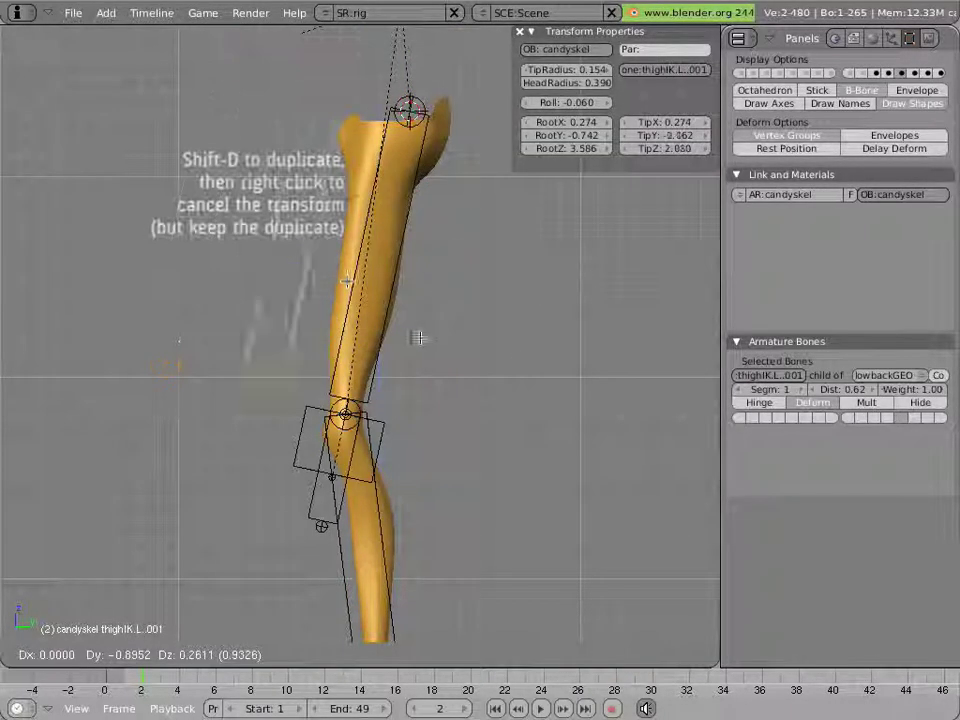
pyautogui.rightClick(443, 394)
pyautogui.press('s')
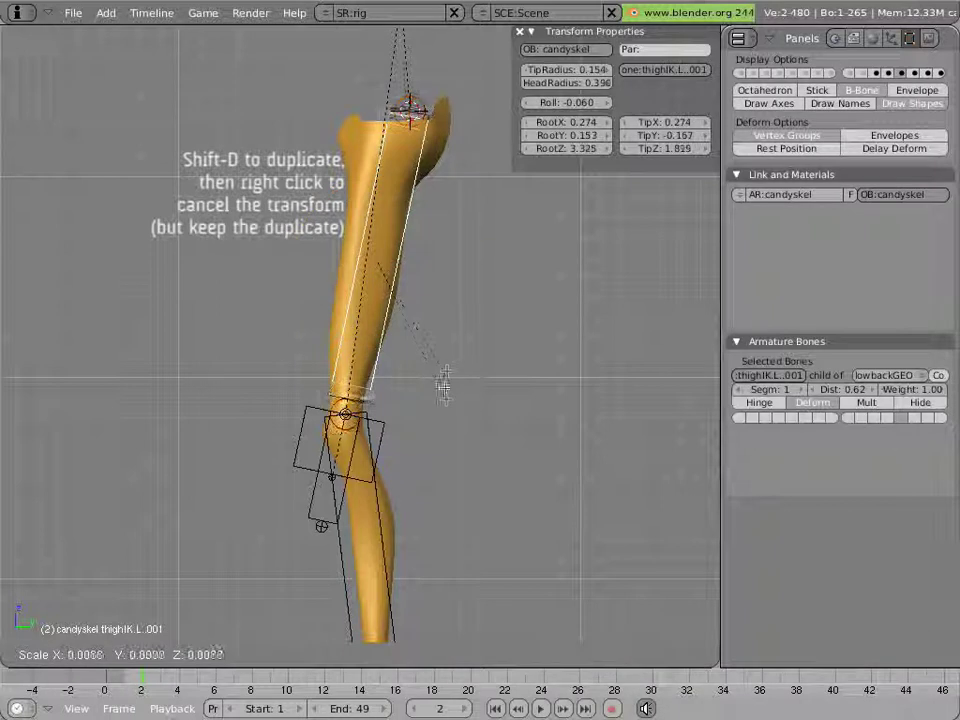
pyautogui.rightClick(443, 376)
pyautogui.press('.')
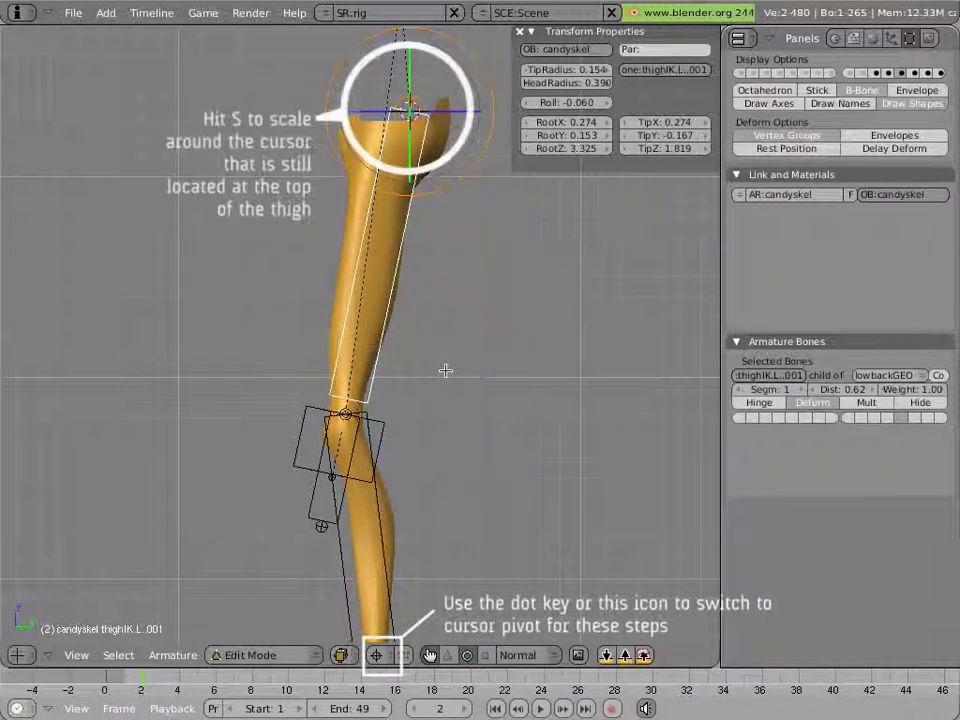
pyautogui.press('s')
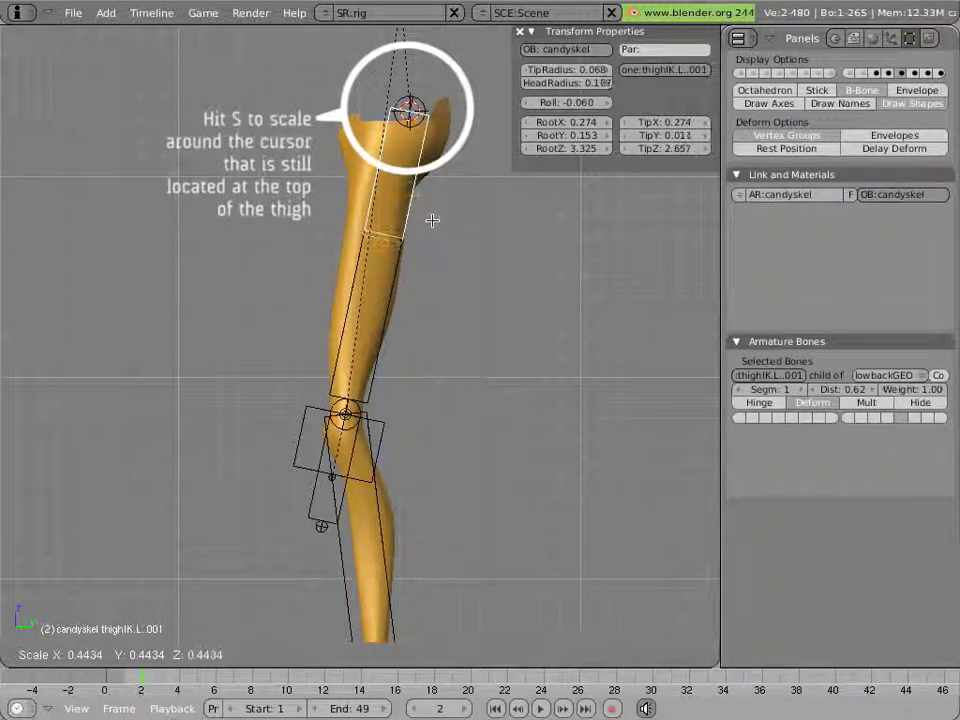
pyautogui.click(438, 228)
pyautogui.click(768, 375)
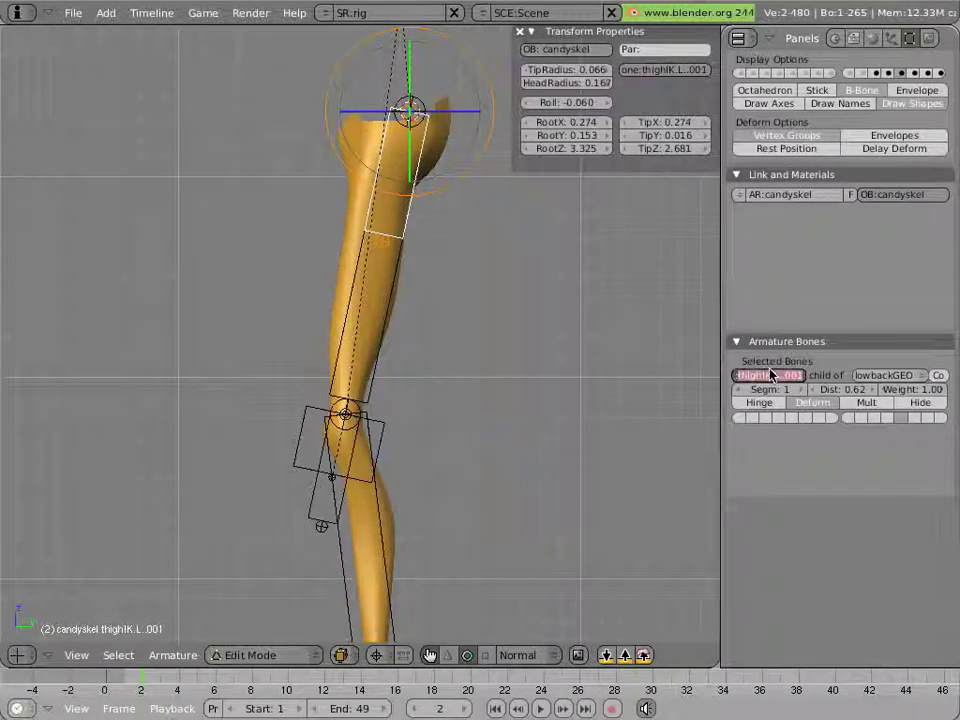
pyautogui.write('th')
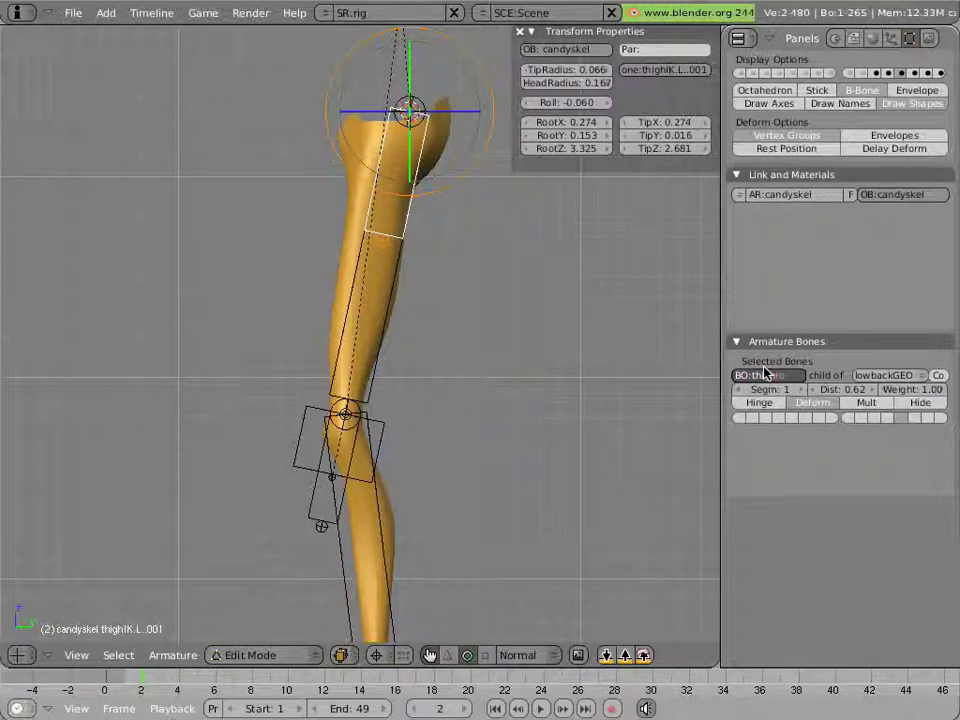
pyautogui.write('rot')
pyautogui.write('lK.')
pyautogui.press('Return')
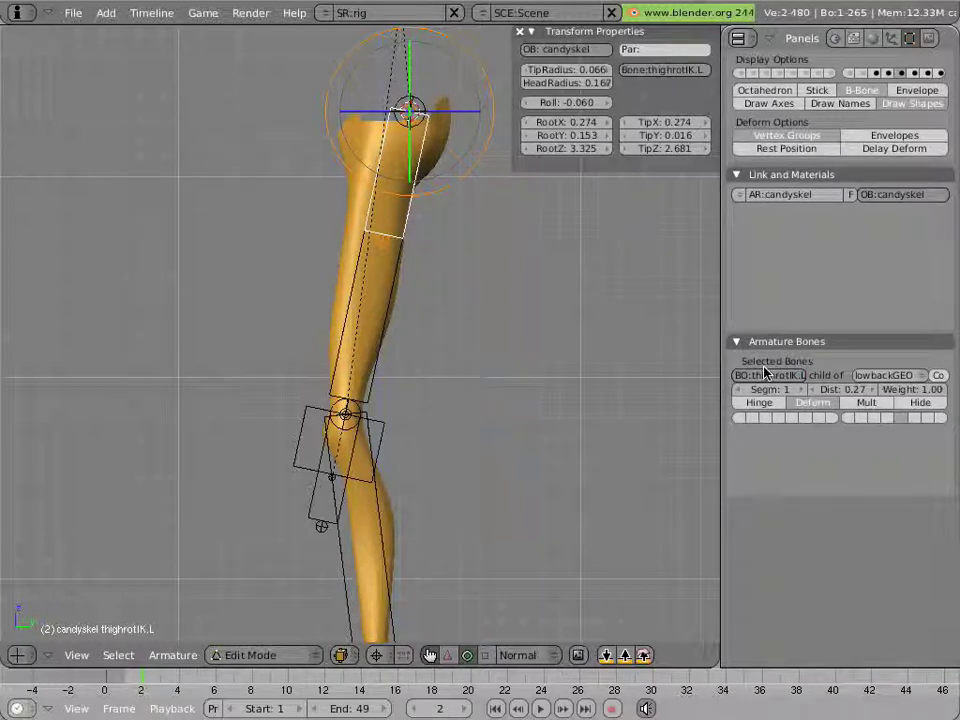
# In Pose Mode, slim thighrotIK.L's display box to about 0.8994, then add thighIK.L to the selection
pyautogui.hotkey('ctrl', 'Tab')
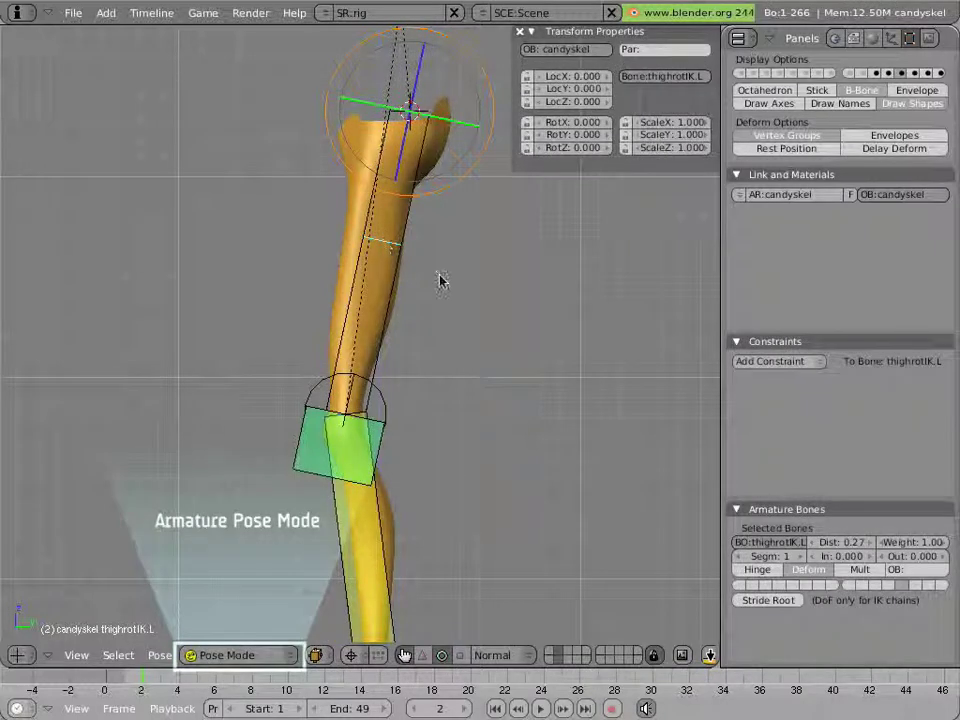
pyautogui.hotkey('alt', 's')
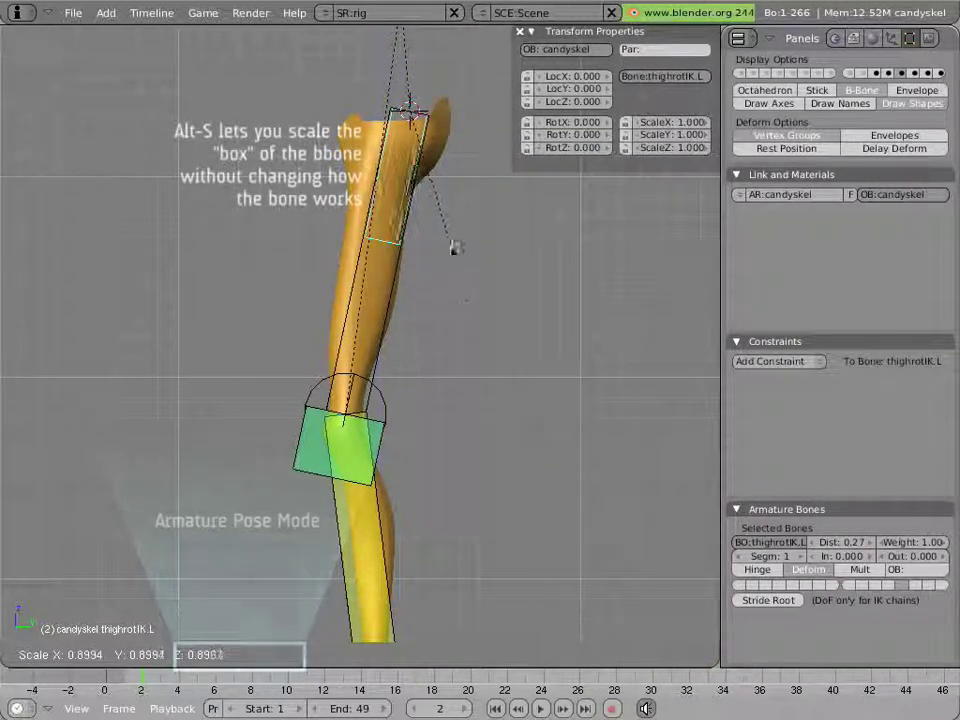
pyautogui.click(437, 197)
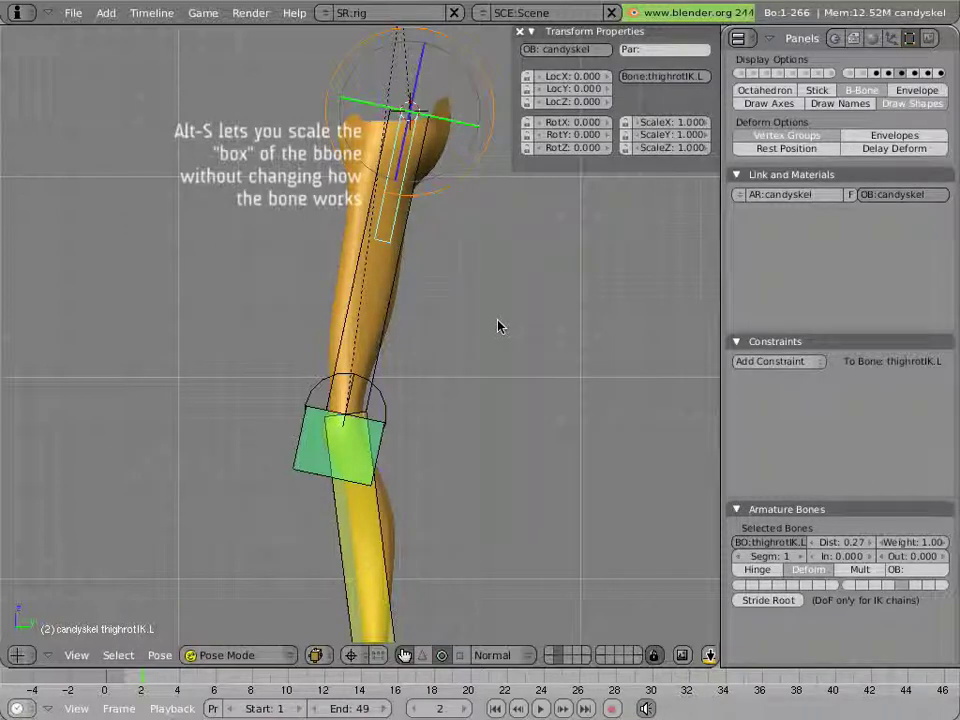
pyautogui.keyDown('shift'); pyautogui.rightClick(396, 266); pyautogui.keyUp('shift')
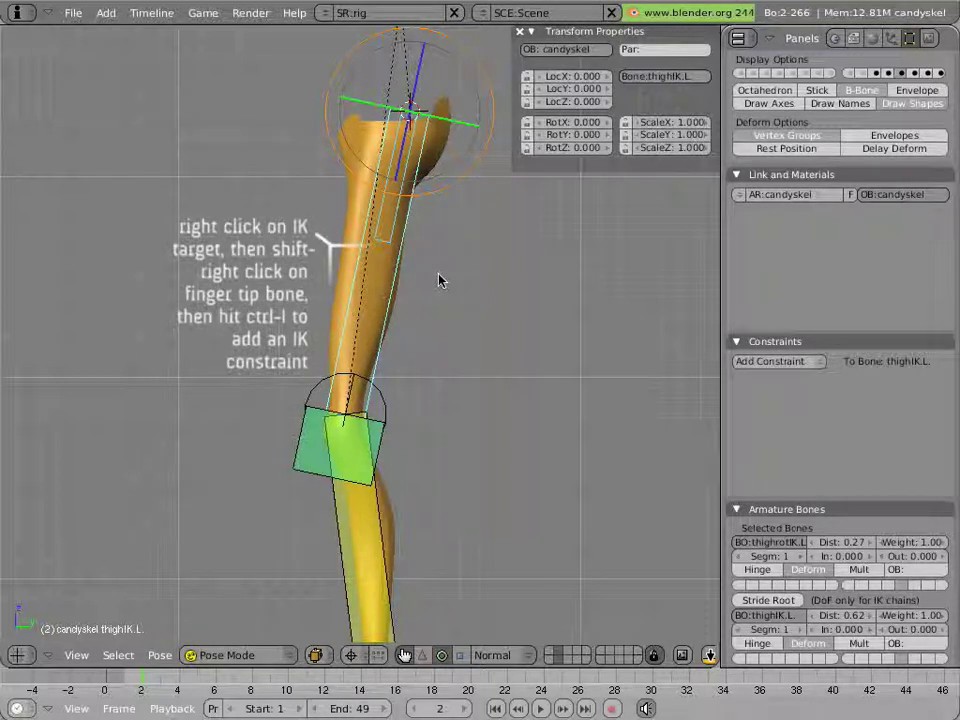
# Give thighIK.L an IK constraint to thighrotIK.L: chain length 1, Rot on, Stretch toggled, PosW 0.0
pyautogui.hotkey('ctrl', 'i')
pyautogui.click(438, 278)
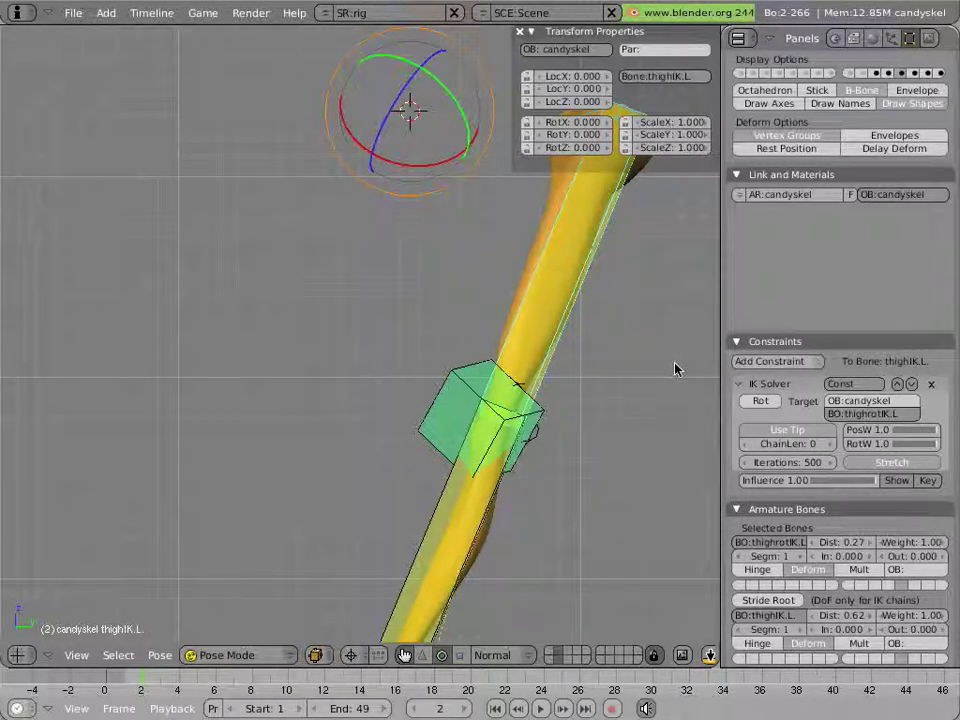
pyautogui.scroll(-3, 542, 366)
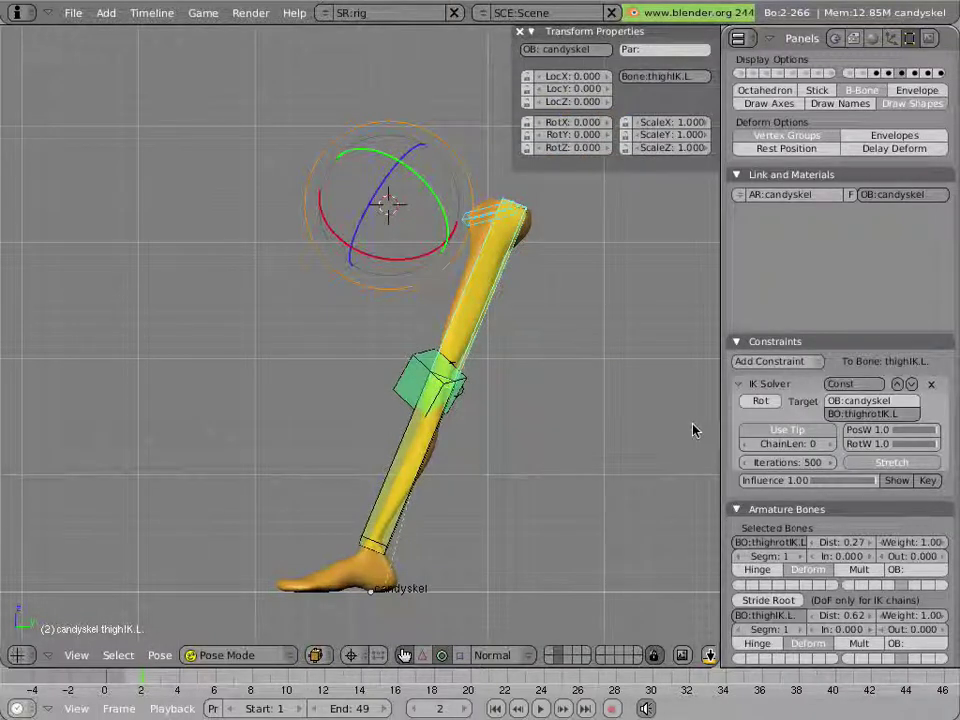
pyautogui.click(828, 446)
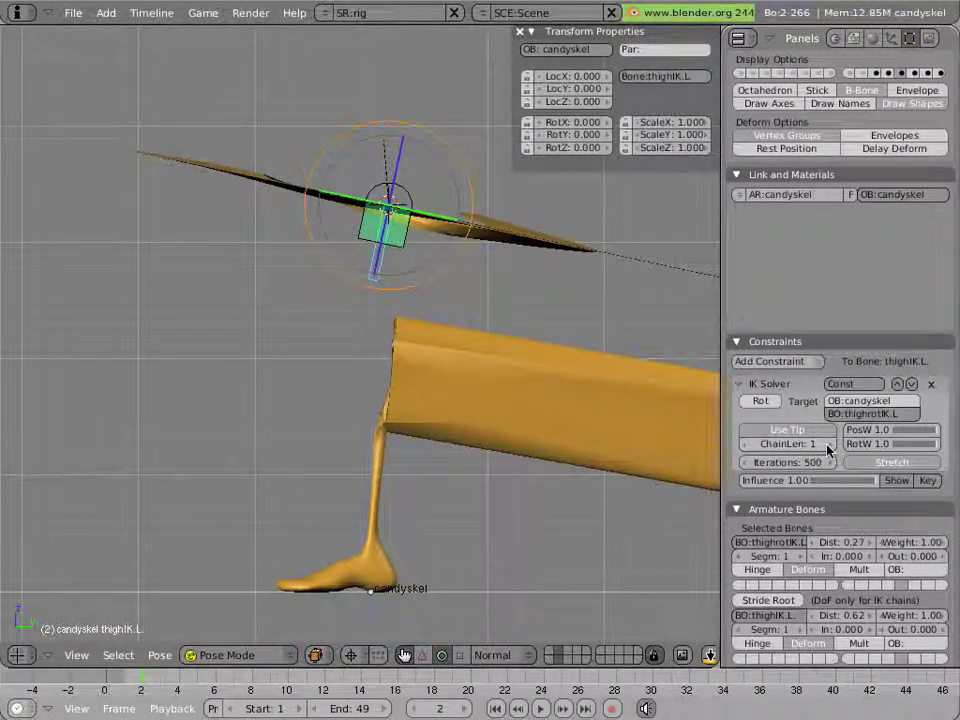
pyautogui.click(763, 401)
pyautogui.press('g')
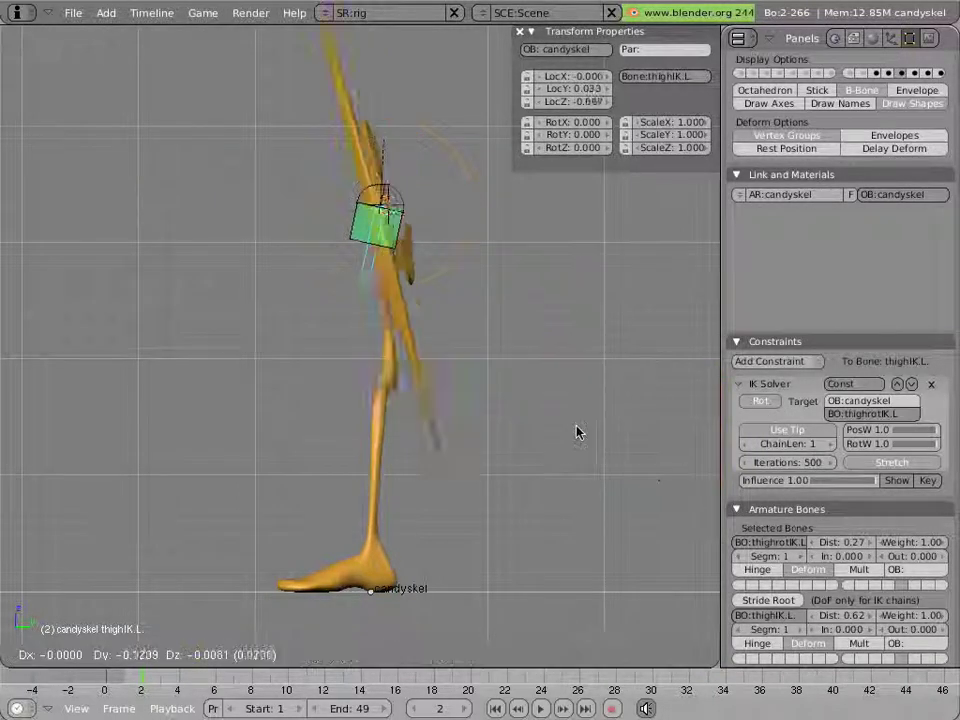
pyautogui.rightClick(575, 432)
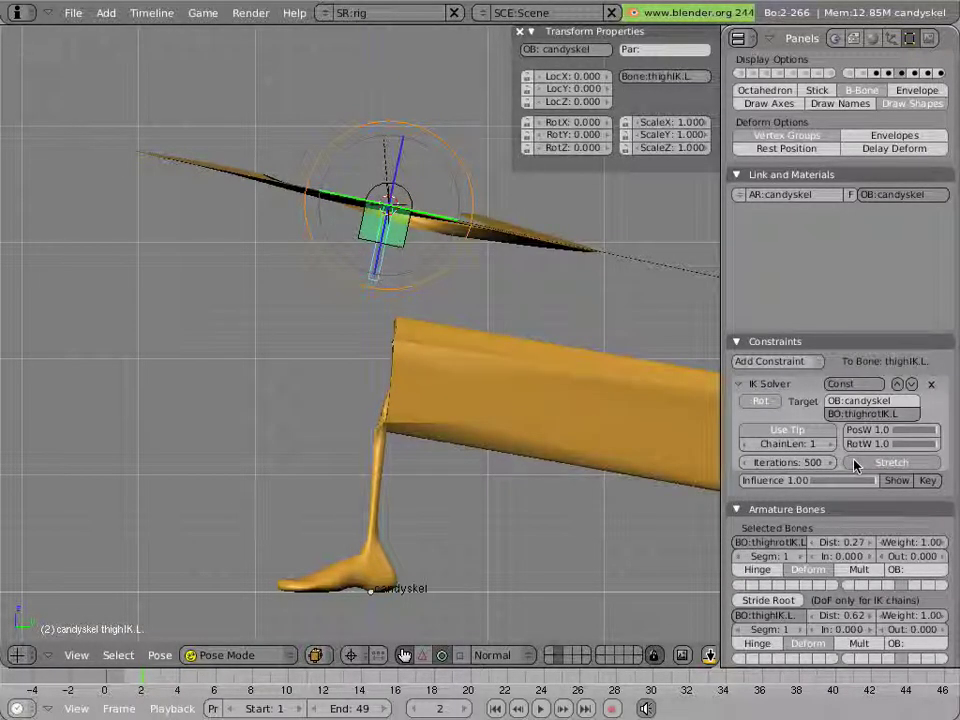
pyautogui.click(855, 463)
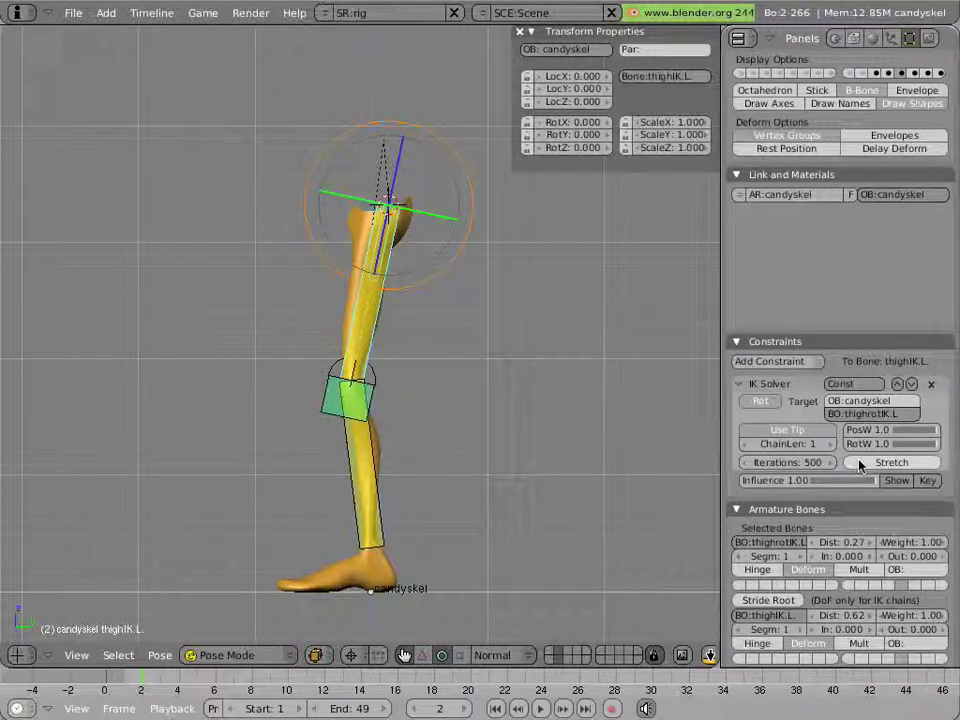
pyautogui.moveTo(937, 434); pyautogui.dragTo(814, 429)
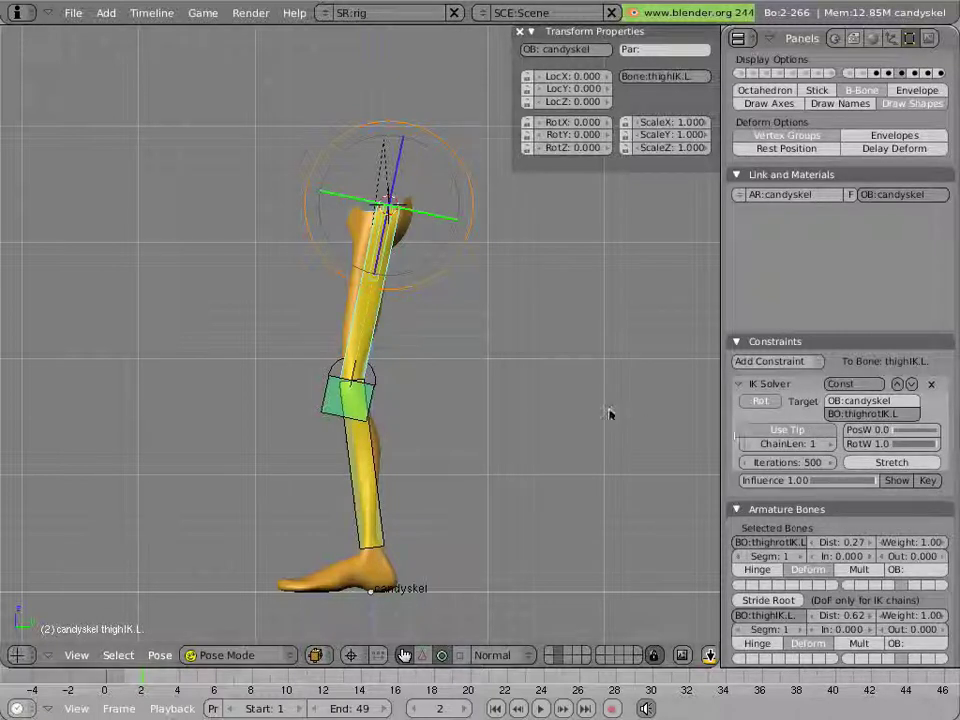
pyautogui.scroll(2, 332, 358)
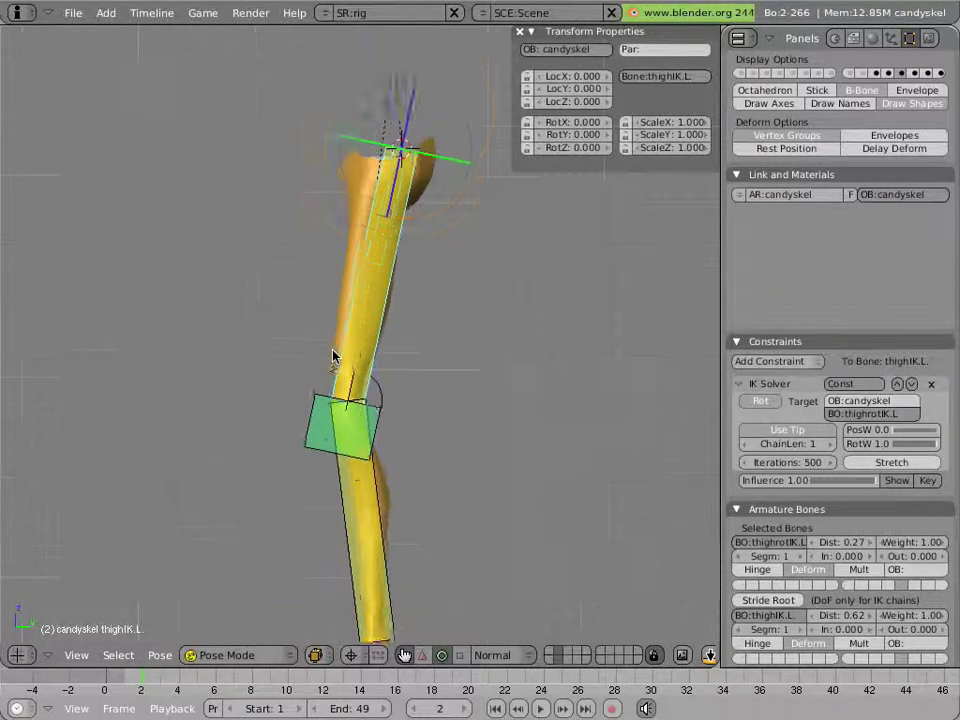
pyautogui.scroll(2, 298, 376)
# Reveal the hidden IK bones and raise foot.L along Z to bend the leg
pyautogui.moveTo(297, 376); pyautogui.dragTo(381, 224, button='middle')
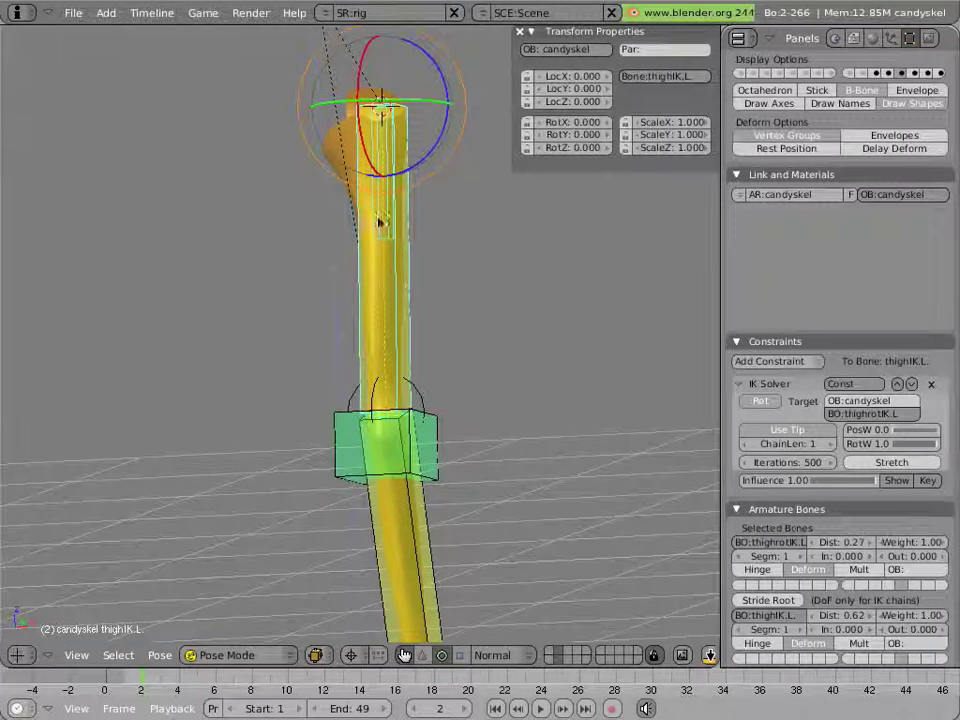
pyautogui.rightClick(385, 232)
pyautogui.scroll(-4, 426, 324)
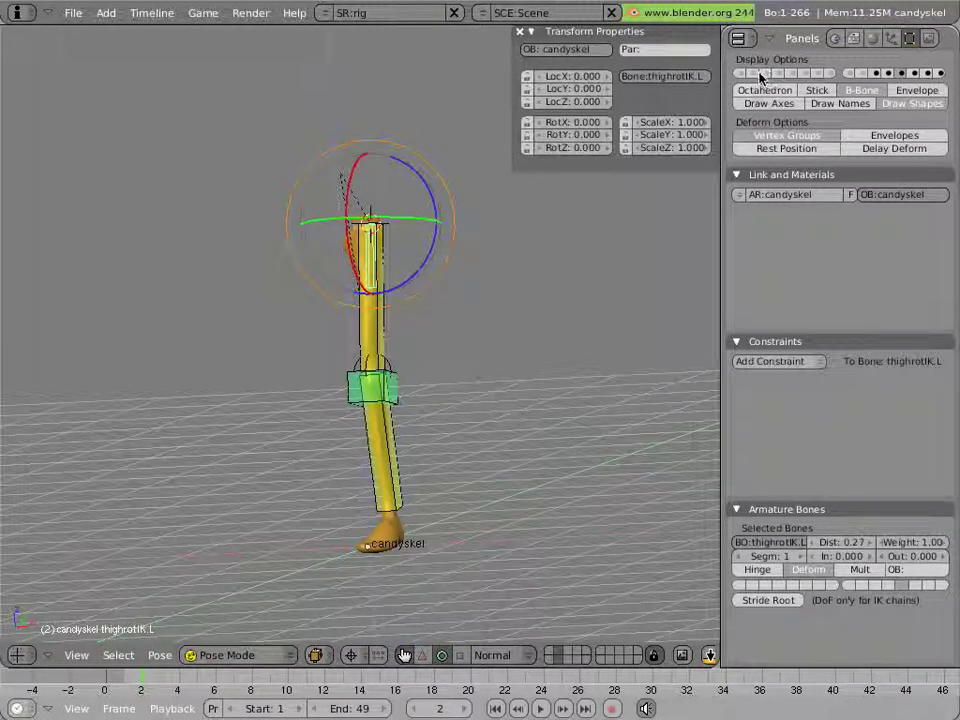
pyautogui.hotkey('alt', 'h')
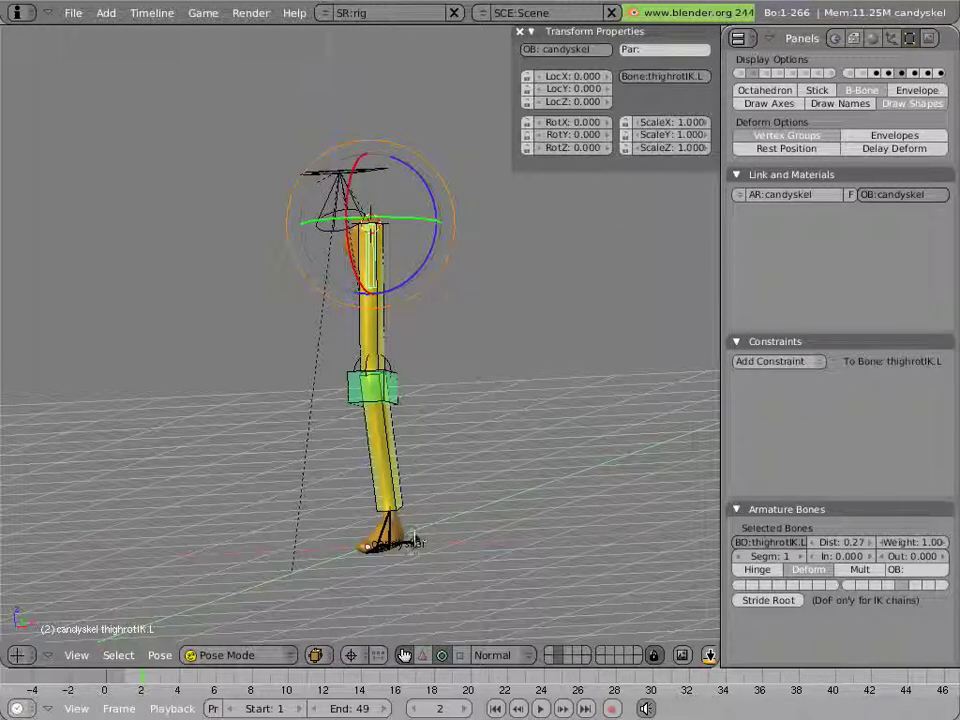
pyautogui.rightClick(455, 532)
pyautogui.press('g')
pyautogui.press('z')
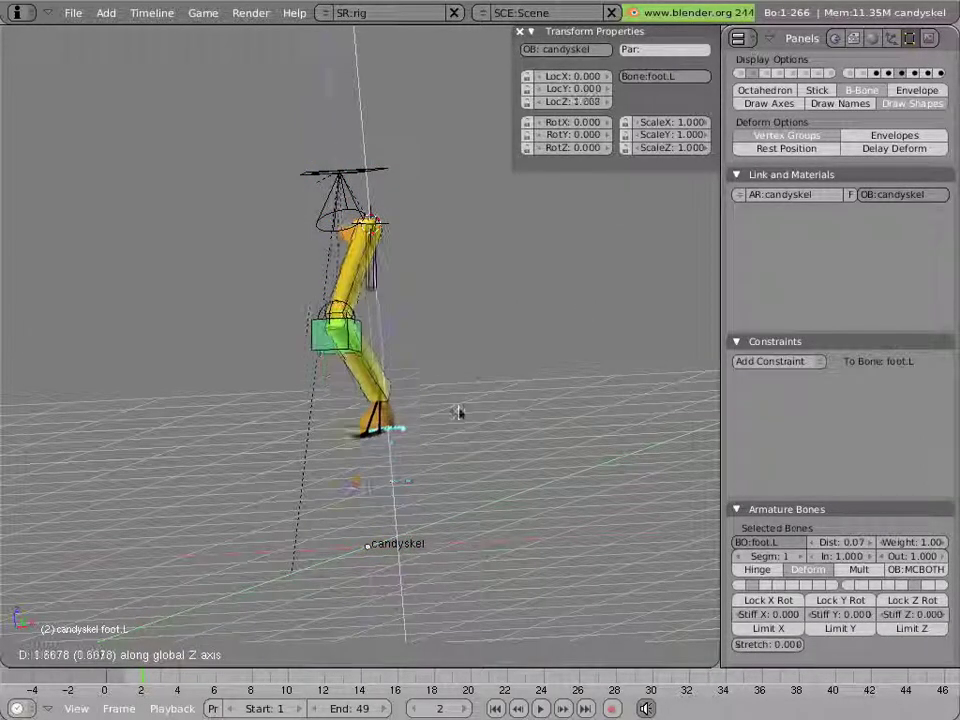
pyautogui.click(415, 367)
# Test-rotate thighrotIK.L, then lock its X/Y/Z location, X and Y rotation, and X/Y/Z scale
pyautogui.rightClick(384, 287)
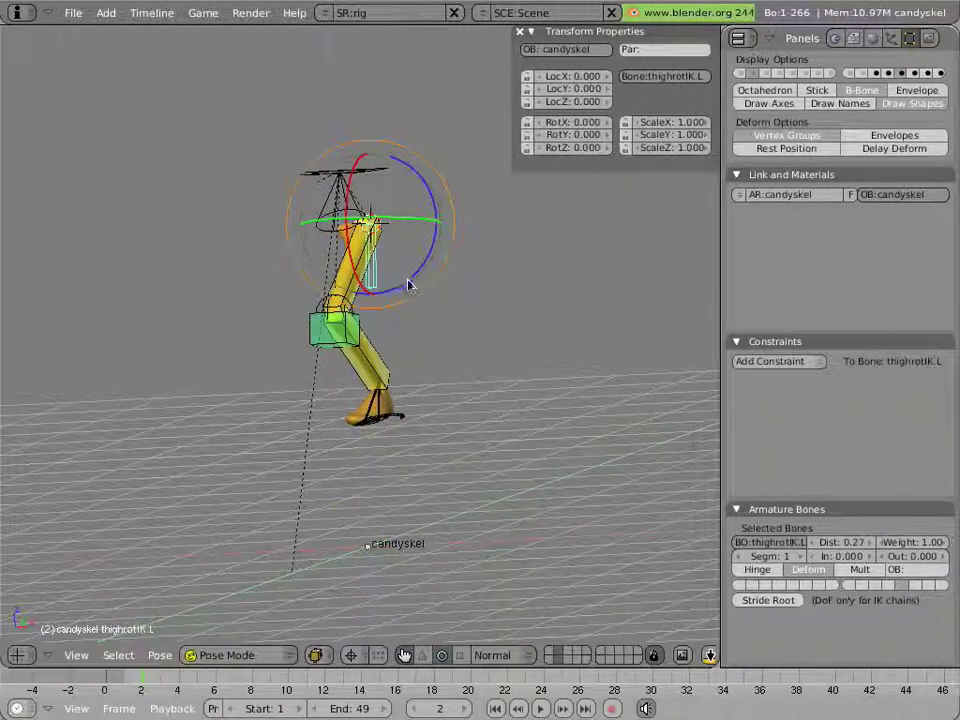
pyautogui.press('r')
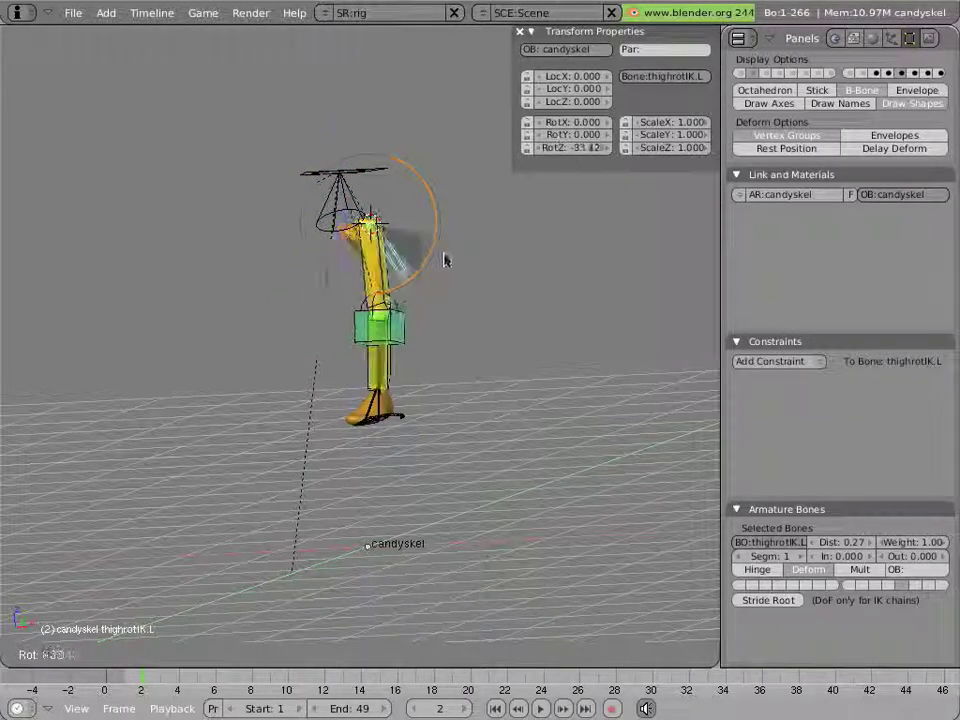
pyautogui.click(430, 308)
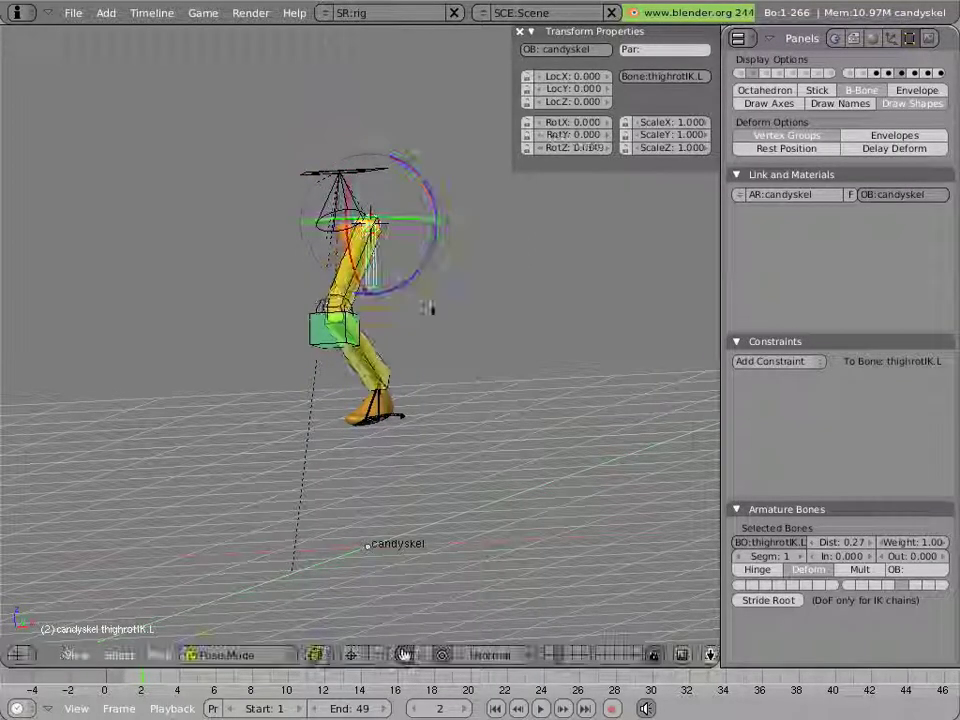
pyautogui.click(527, 89)
pyautogui.click(527, 102)
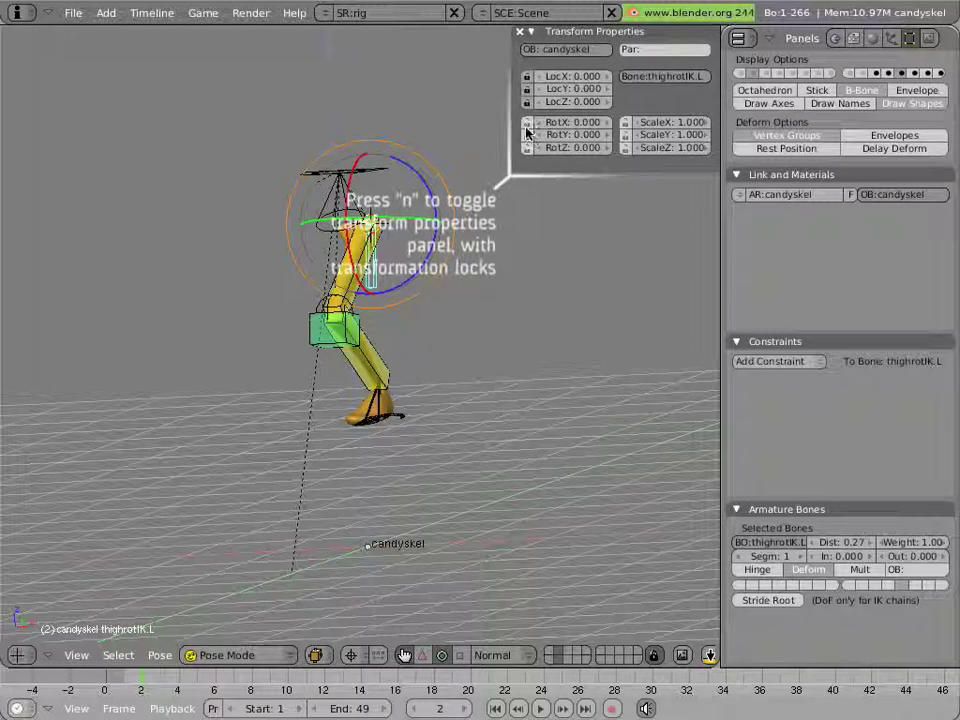
pyautogui.click(527, 122)
pyautogui.click(527, 147)
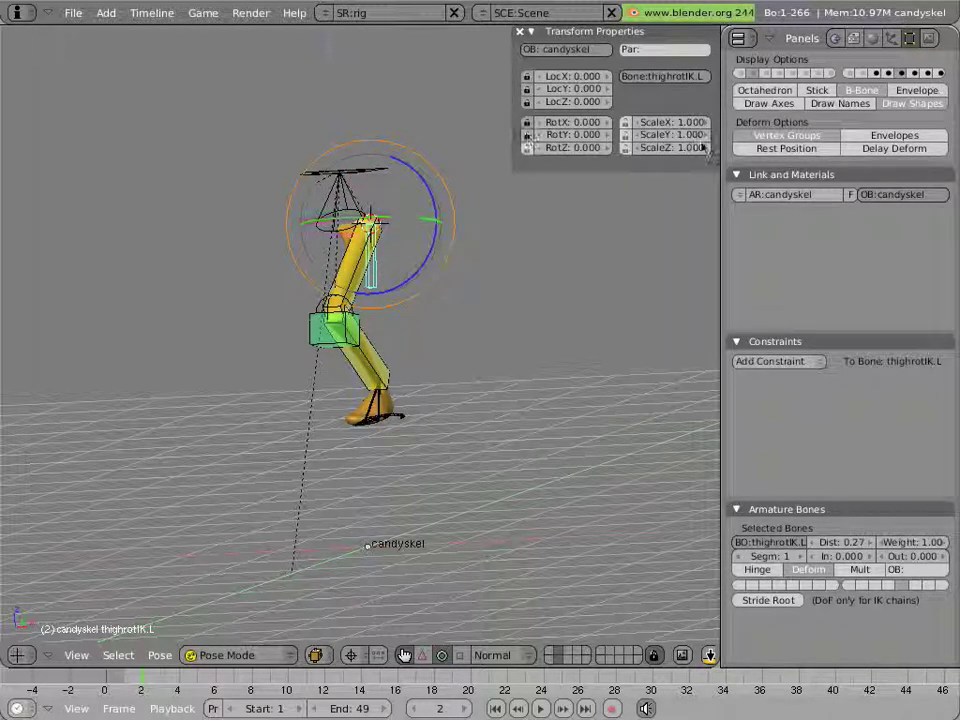
pyautogui.click(626, 122)
pyautogui.click(627, 135)
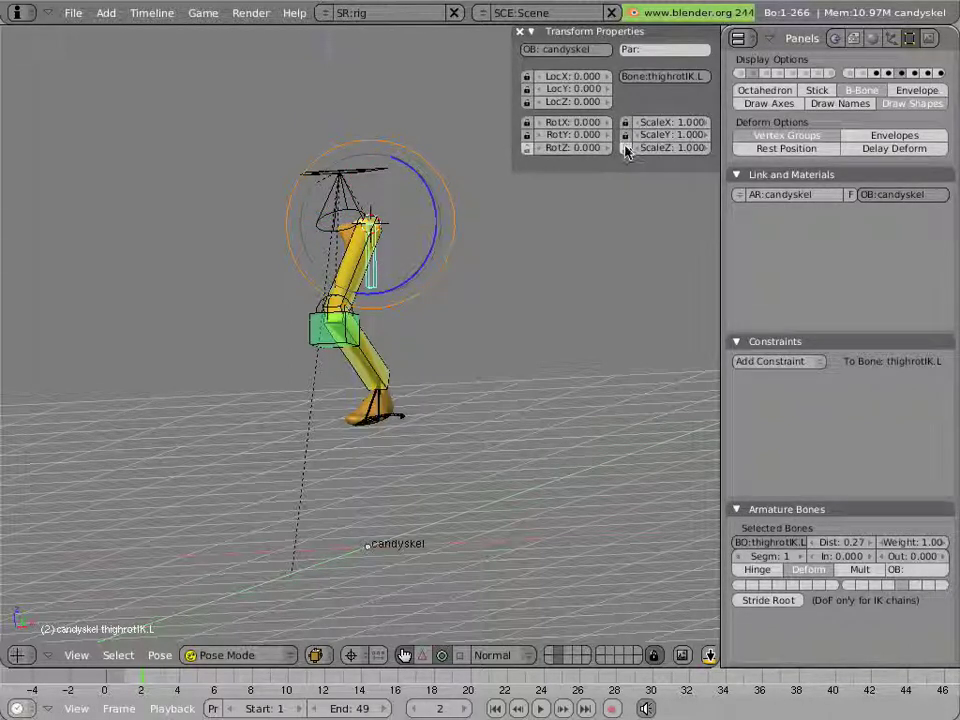
pyautogui.click(626, 148)
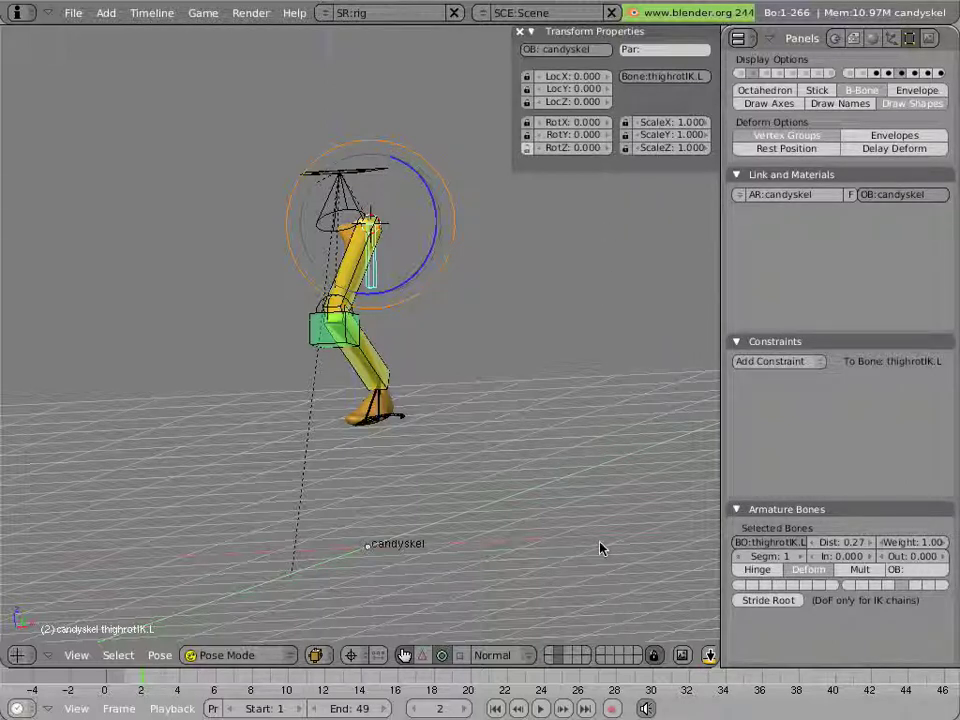
# Show layer 20 and paste the swing object's name as thighrotIK.L's custom shape
pyautogui.keyDown('shift'); pyautogui.click(639, 661); pyautogui.keyUp('shift')
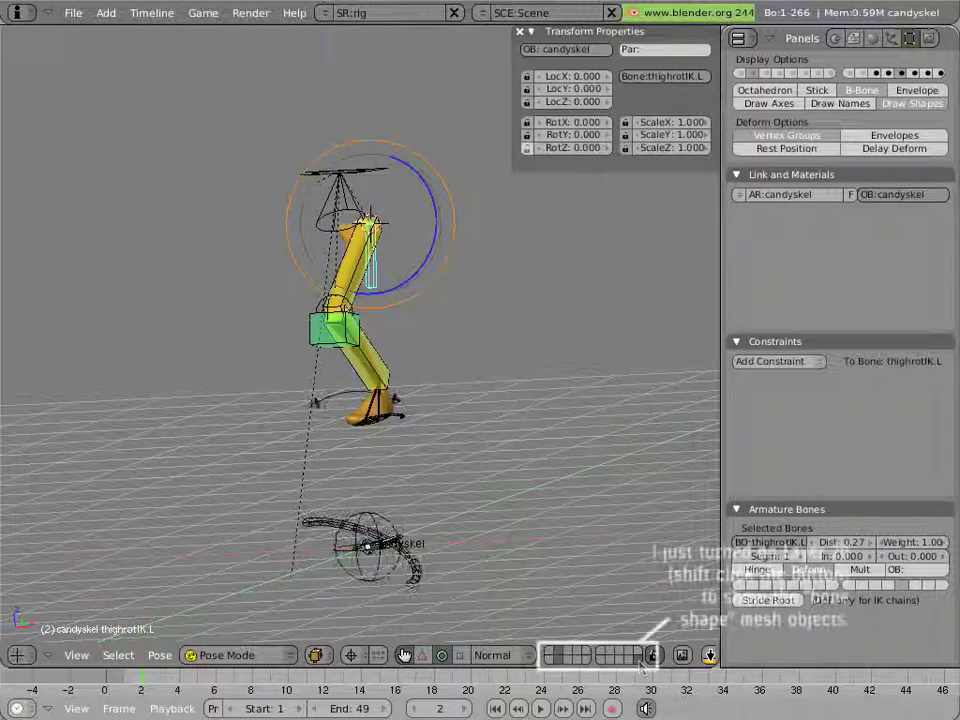
pyautogui.rightClick(318, 400)
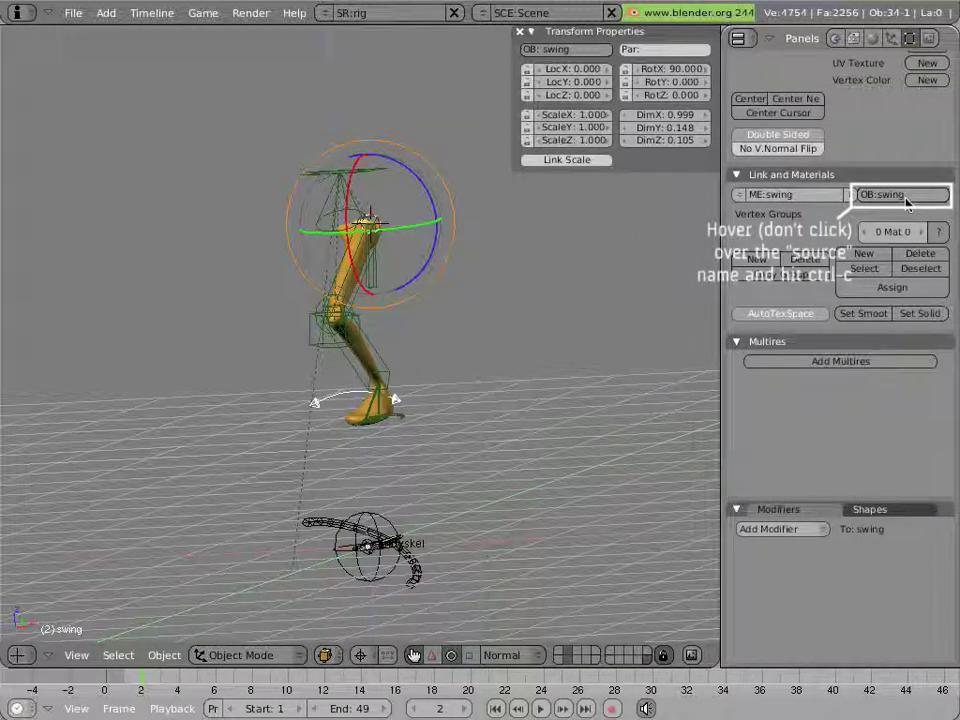
pyautogui.hotkey('ctrl', 'c')
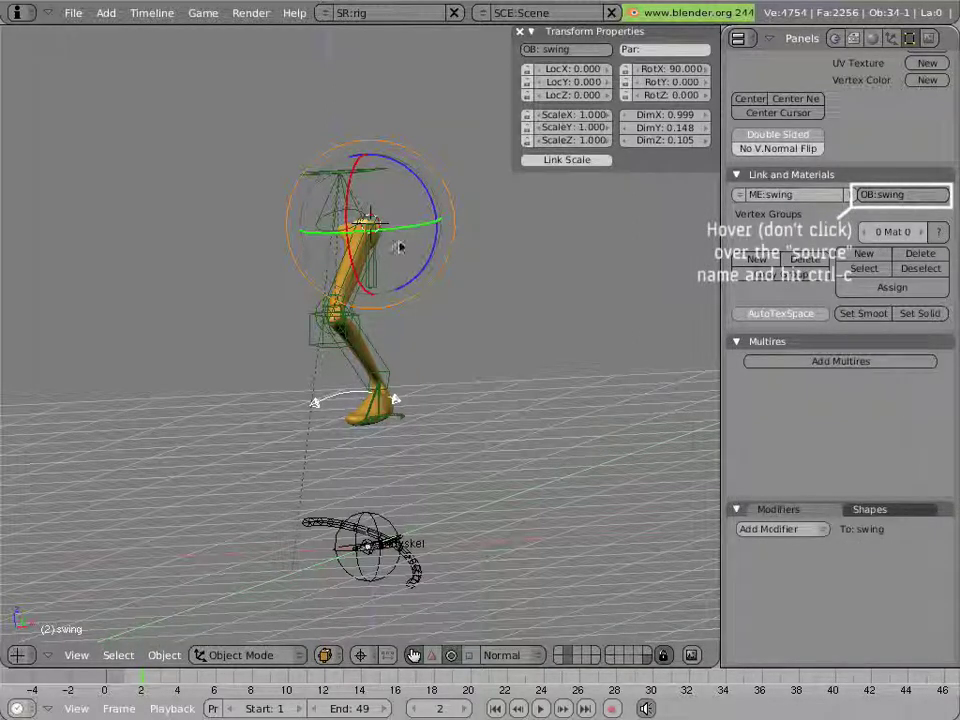
pyautogui.rightClick(371, 292)
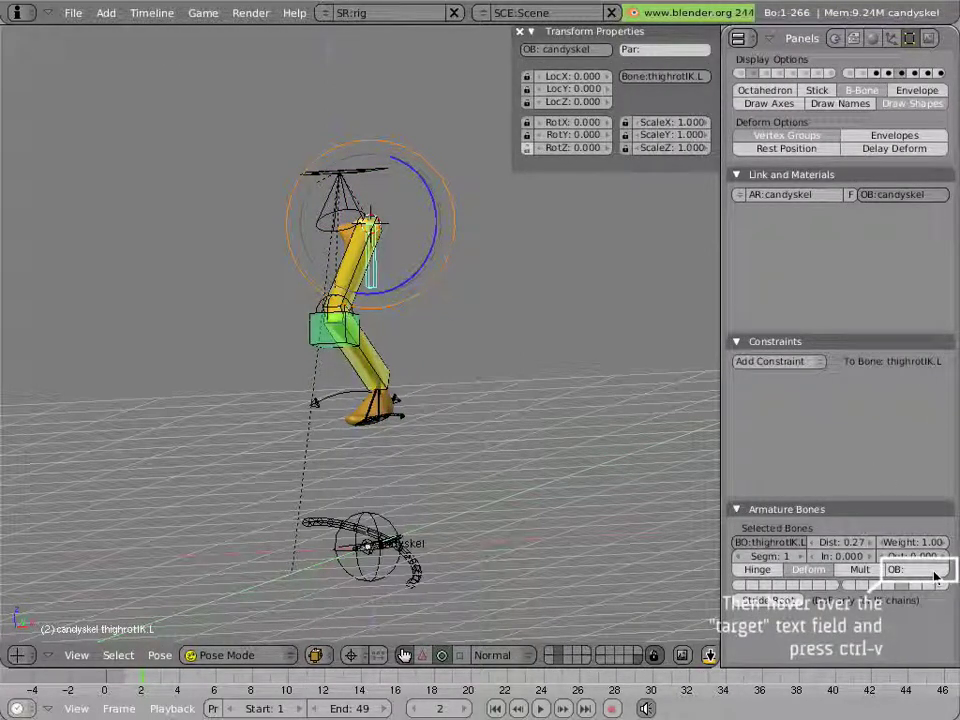
pyautogui.hotkey('ctrl', 'v')
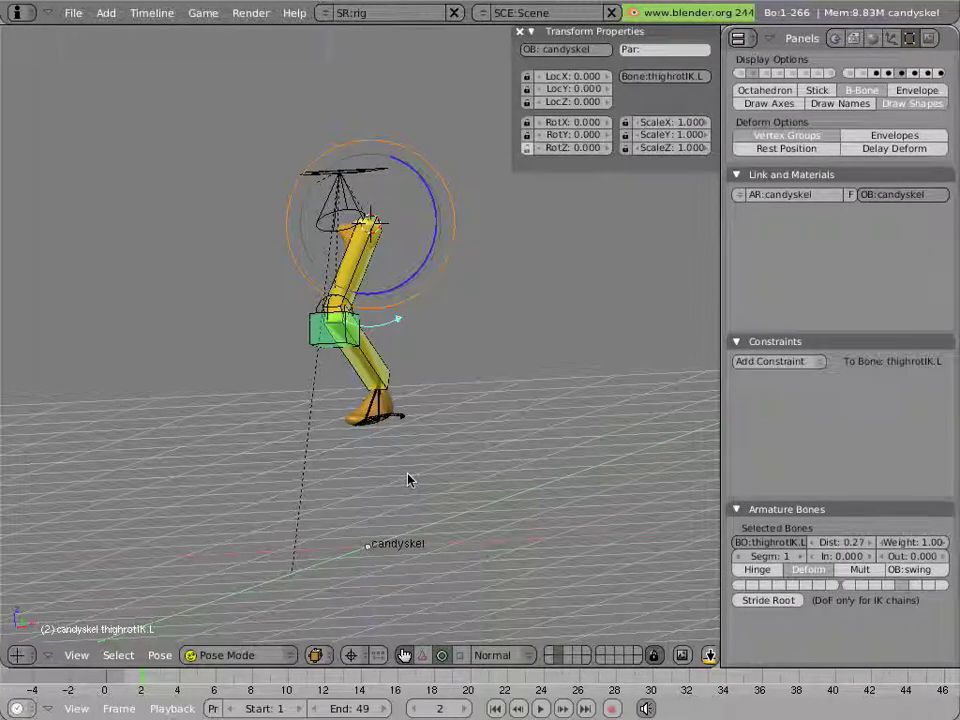
# Orbit around the leg, try a cancelled test rotation, and call up the bone layer menu
pyautogui.moveTo(407, 480); pyautogui.dragTo(338, 262, button='middle')
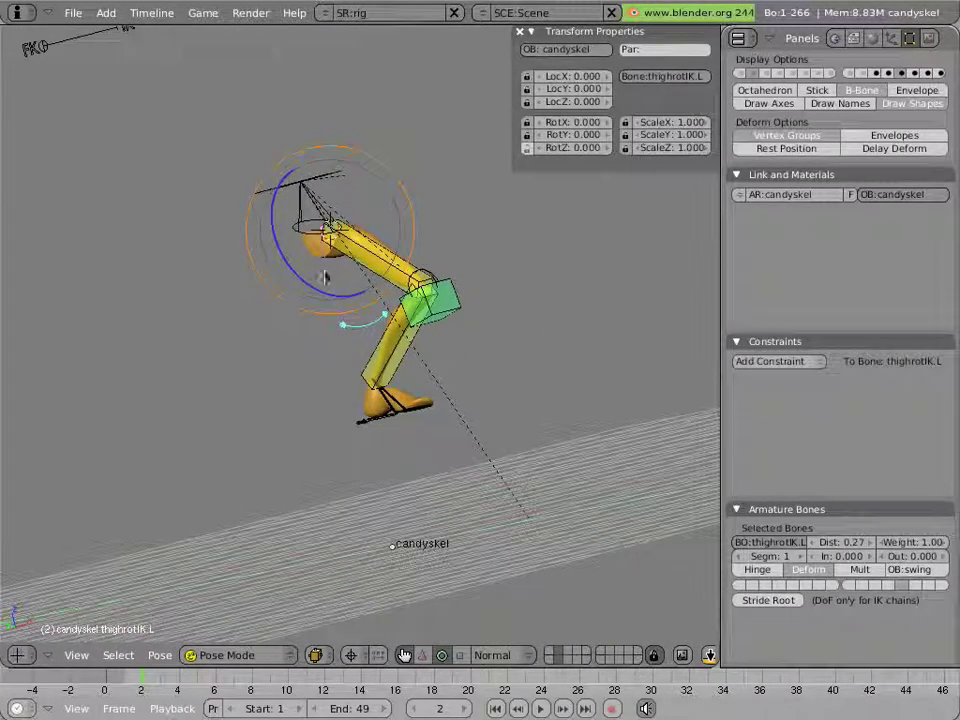
pyautogui.press('r')
pyautogui.press('Escape')
pyautogui.press('m')
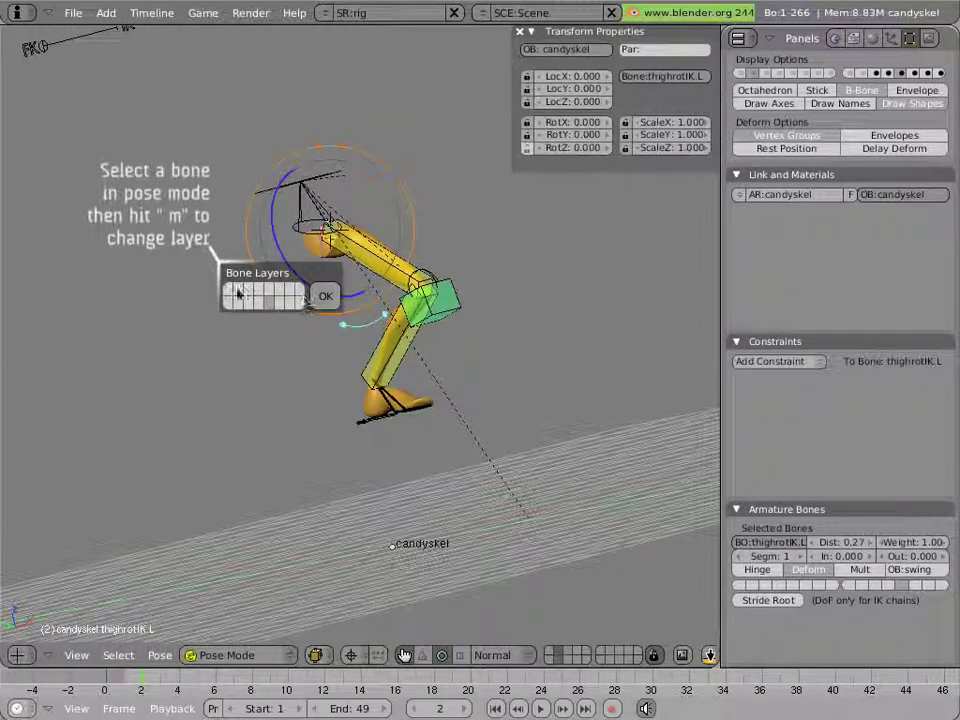
# Confirm the bone layer move, then clear foot.L's location and raise it along Z
pyautogui.click(325, 296)
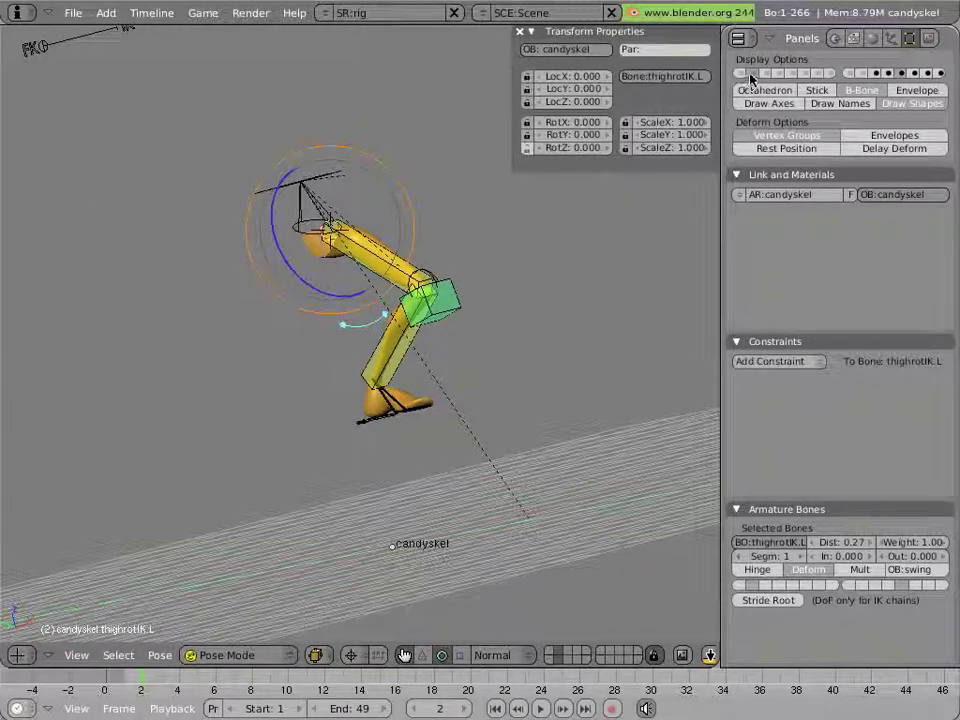
pyautogui.rightClick(360, 440)
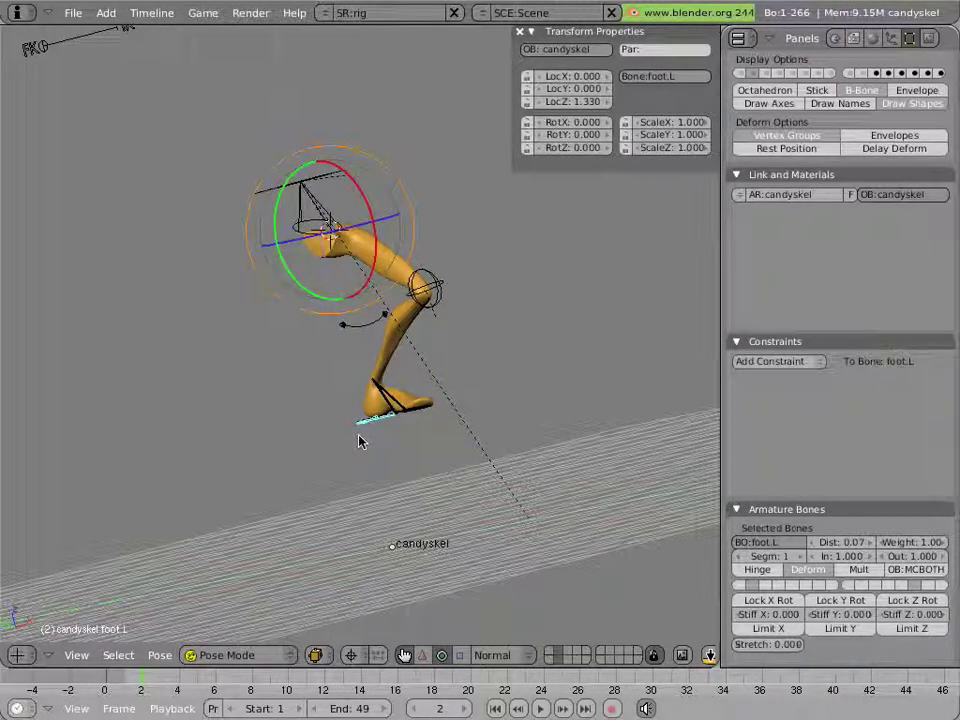
pyautogui.hotkey('alt', 'g')
pyautogui.click(360, 437)
pyautogui.moveTo(388, 422); pyautogui.dragTo(395, 345, button='middle')
pyautogui.press('g')
pyautogui.press('z')
pyautogui.click(446, 454)
# Test-swing the thigh around Z with the thighrotIK.L control, cancelling each try
pyautogui.rightClick(403, 336)
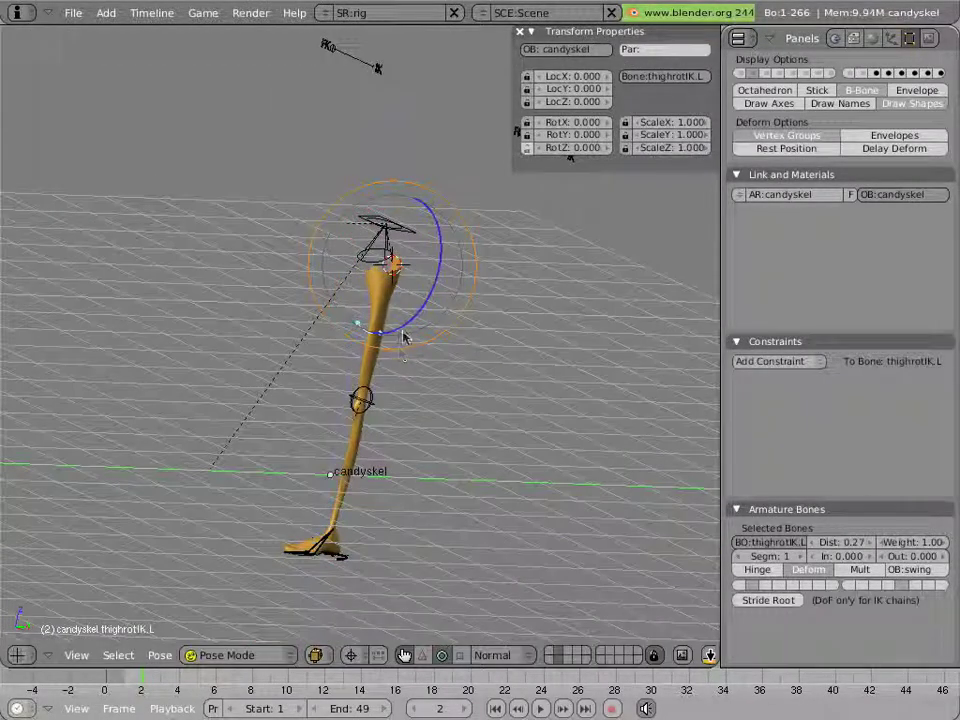
pyautogui.moveTo(403, 336)
pyautogui.mouseDown()
pyautogui.moveTo(450, 311)
pyautogui.moveTo(397, 335)
pyautogui.mouseUp()
pyautogui.rightClick(397, 335)
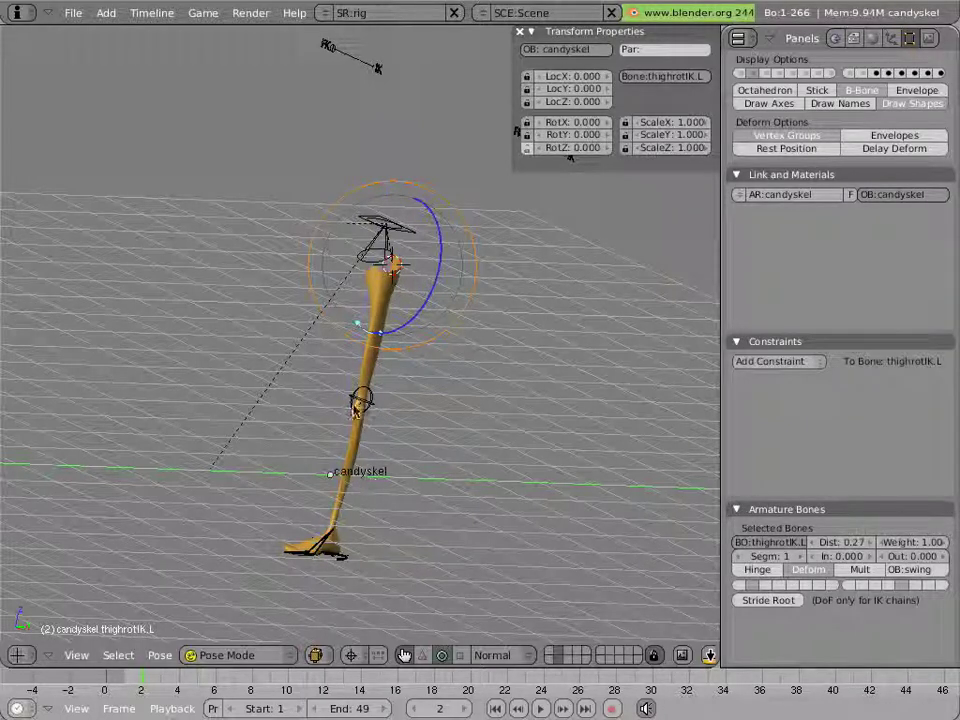
pyautogui.moveTo(260, 303); pyautogui.dragTo(396, 321, button='middle')
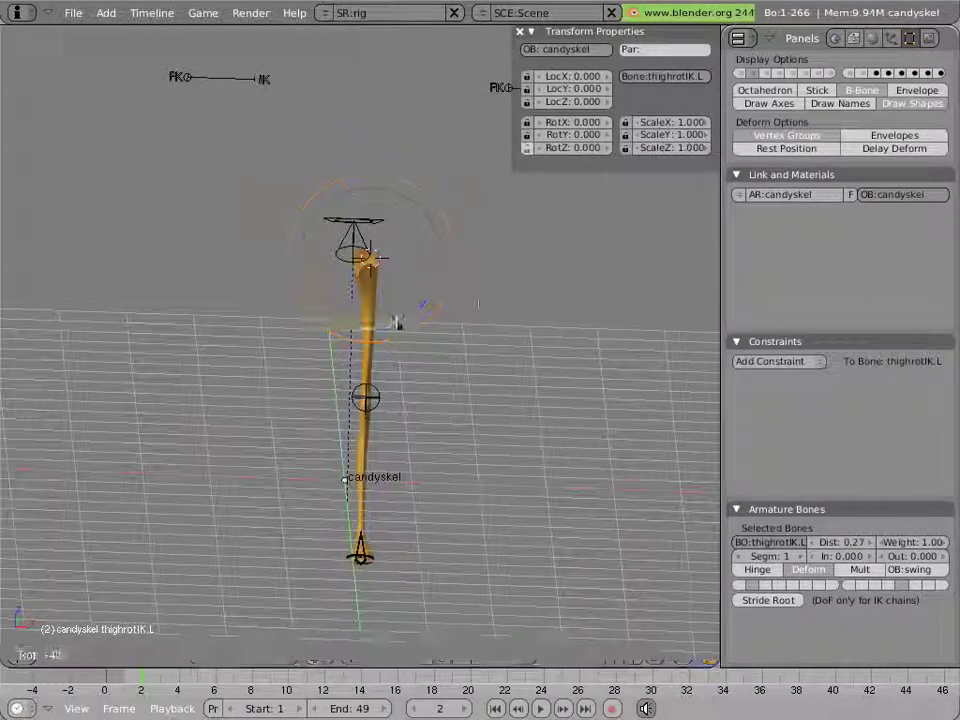
pyautogui.moveTo(396, 321); pyautogui.dragTo(372, 480)
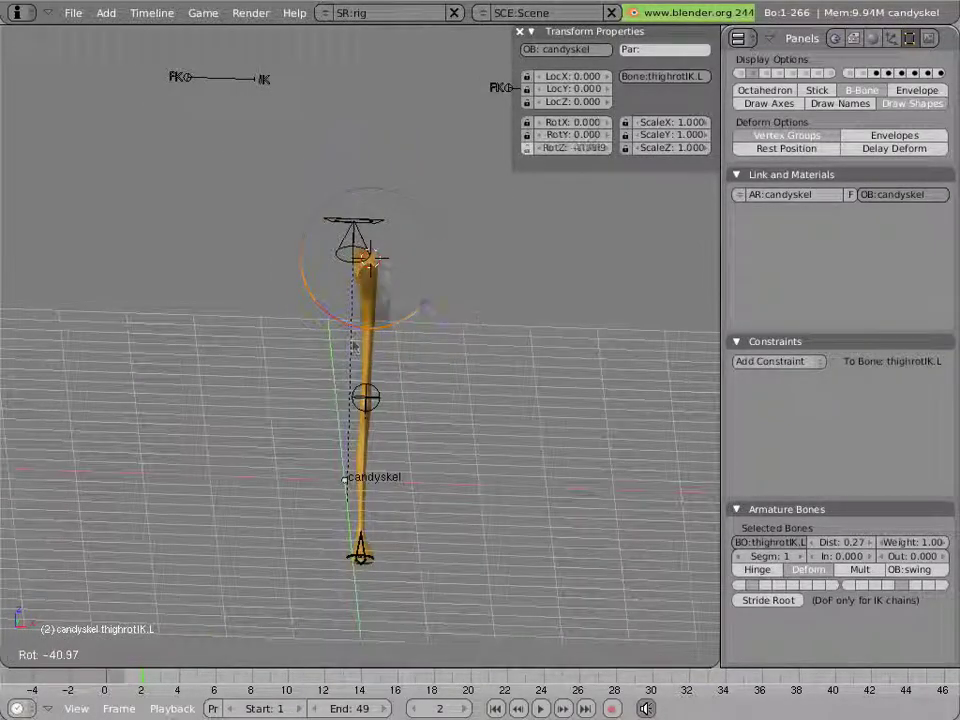
pyautogui.rightClick(375, 502)
# Attempt another foot lift, then swing the knee again with thighrotIK.L, cancelling both
pyautogui.rightClick(362, 558)
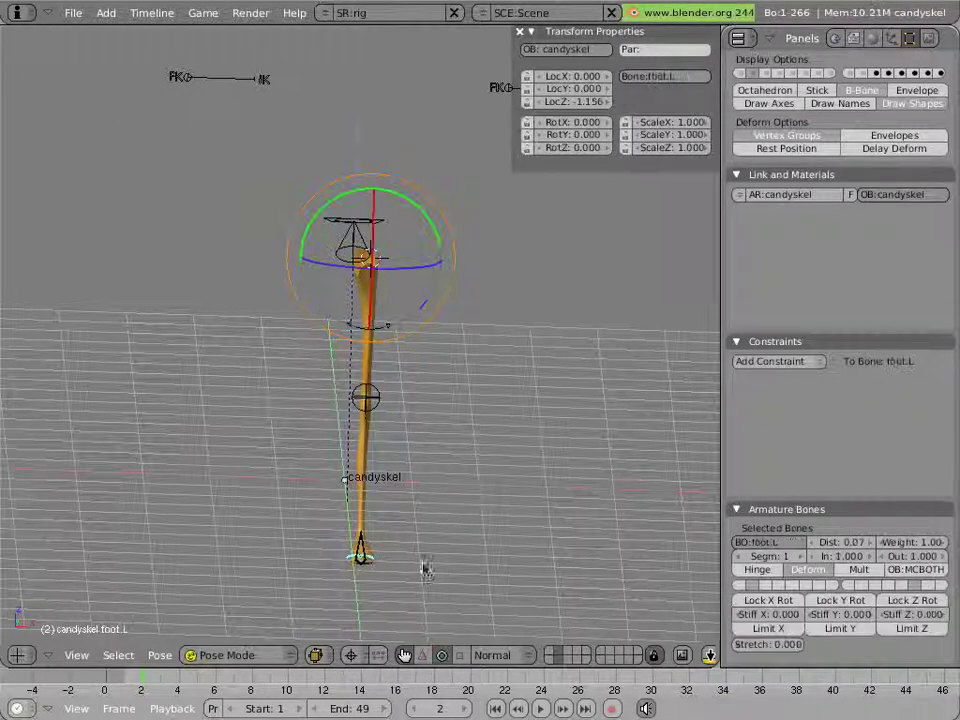
pyautogui.press('g')
pyautogui.press('z')
pyautogui.rightClick(443, 430)
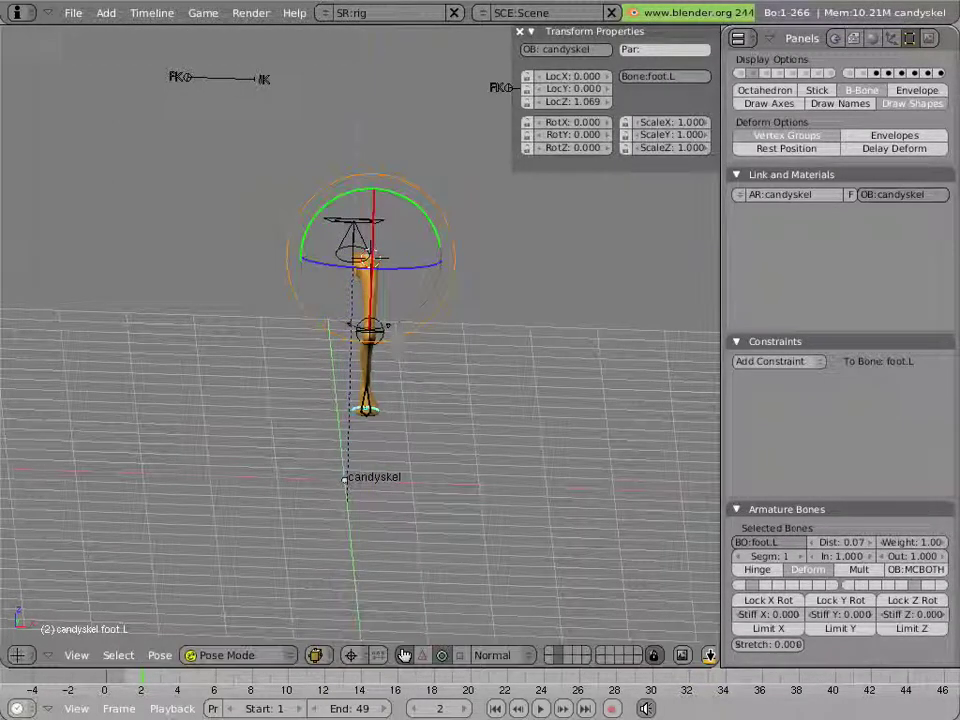
pyautogui.rightClick(368, 290)
pyautogui.moveTo(436, 290); pyautogui.dragTo(410, 332)
pyautogui.rightClick(410, 332)
# Orbit to view the bent leg and try moving knee_stretch.L, cancelling the move
pyautogui.moveTo(493, 399); pyautogui.dragTo(315, 437, button='middle')
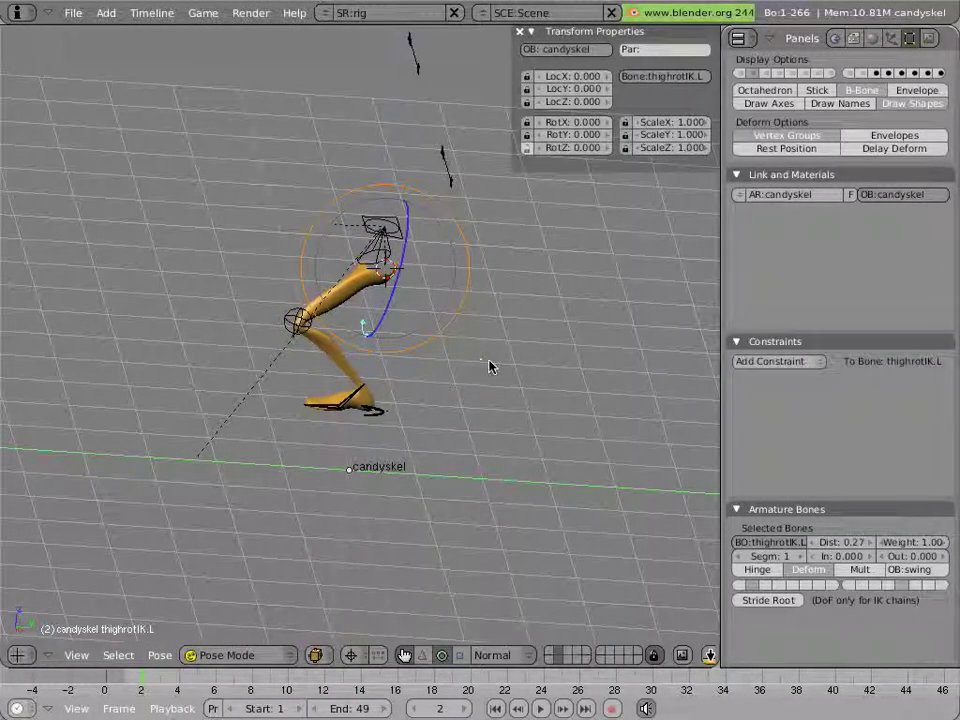
pyautogui.moveTo(330, 413); pyautogui.dragTo(383, 418, button='middle')
pyautogui.rightClick(383, 418)
pyautogui.rightClick(294, 314)
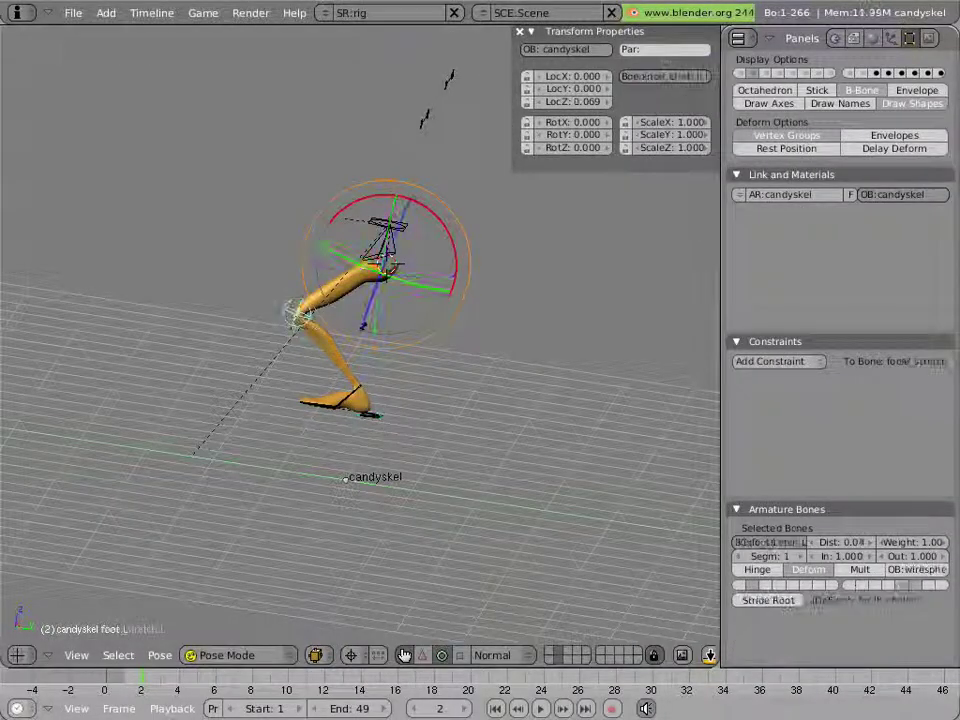
pyautogui.press('g')
pyautogui.rightClick(468, 333)
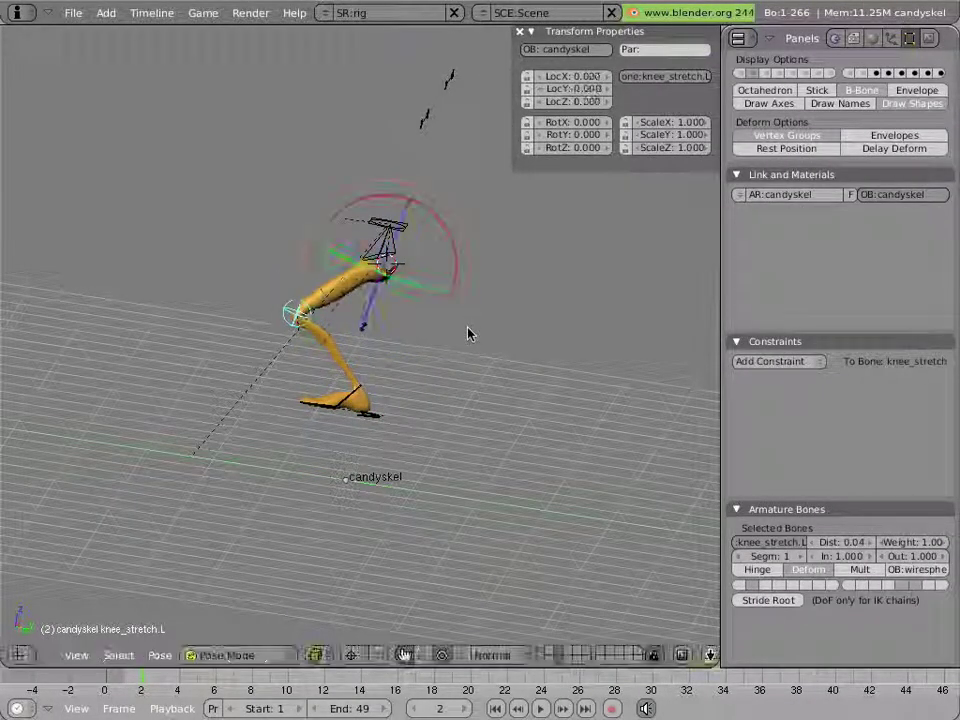